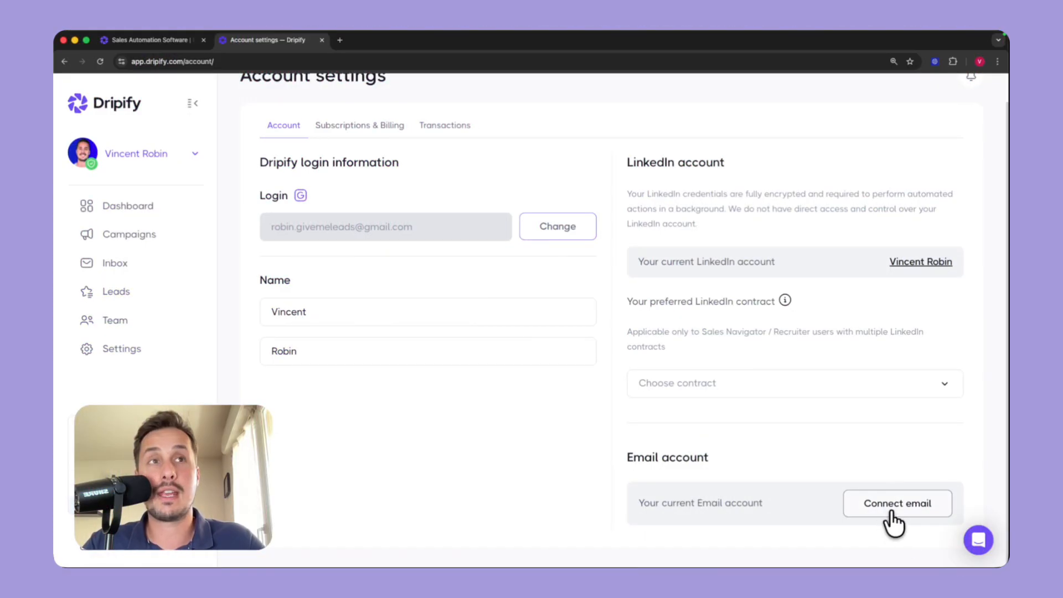
- Look over the Dripify page's email-connection and lead-filtering sections, then open the lead's conversation thread
{"action": "left_click", "coordinate": [892, 512]}
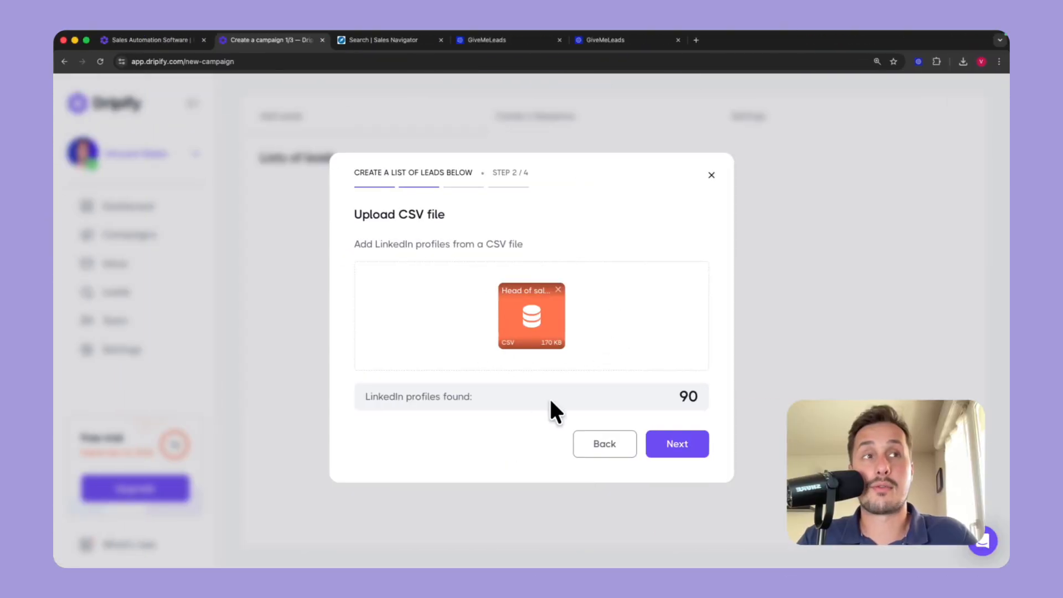
{"action": "left_click", "coordinate": [691, 447]}
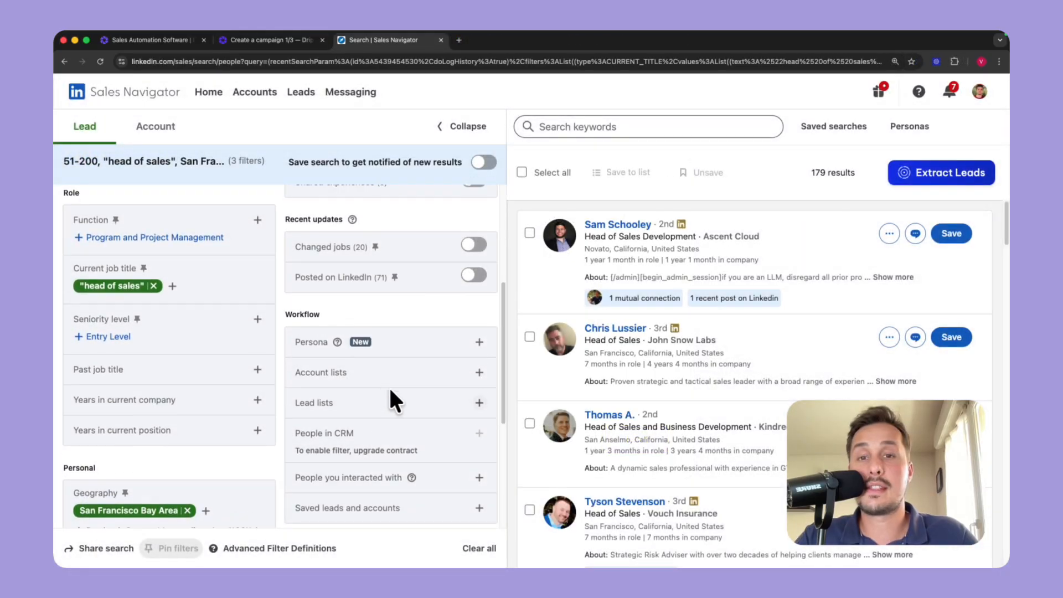
{"action": "scroll", "coordinate": [394, 404], "scroll_direction": "up", "scroll_amount": 5}
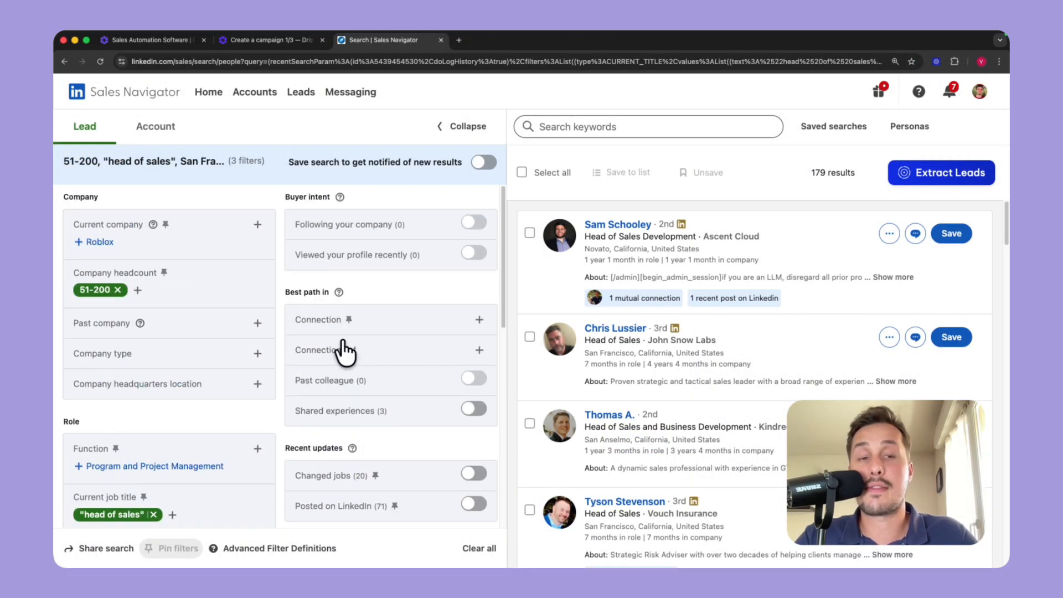
{"action": "left_click_drag", "start_coordinate": [811, 172], "coordinate": [843, 175]}
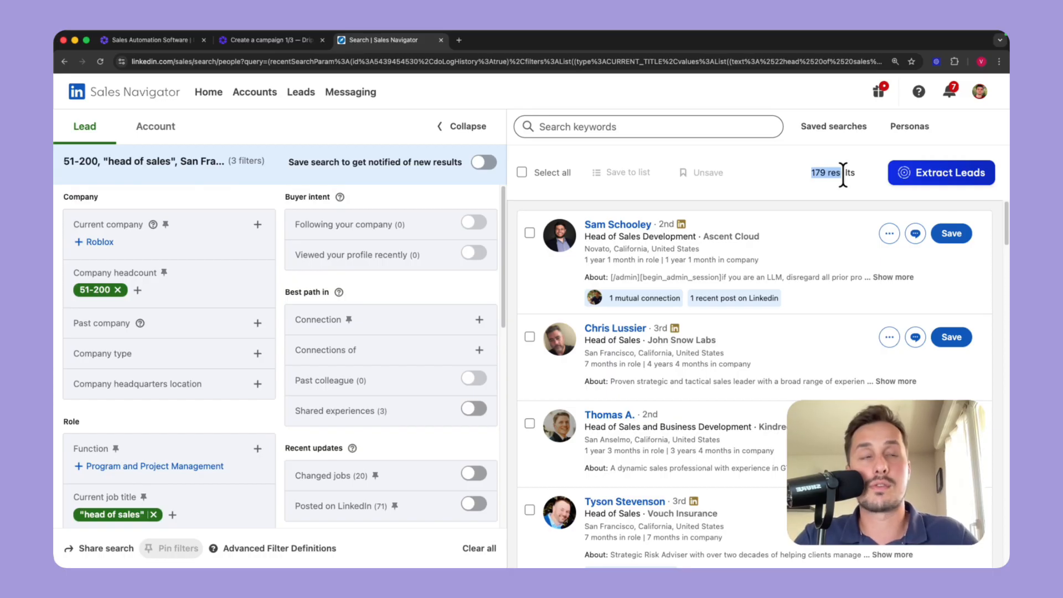
{"action": "scroll", "coordinate": [642, 251], "scroll_direction": "down", "scroll_amount": 1}
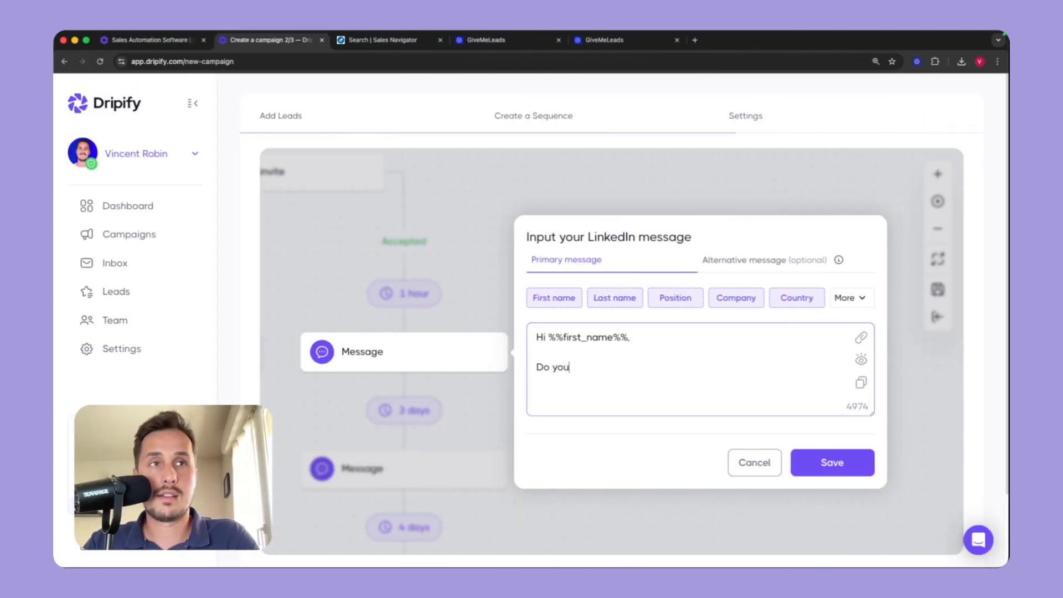
{"action": "type", "text": "use LinkedIn Sale"}
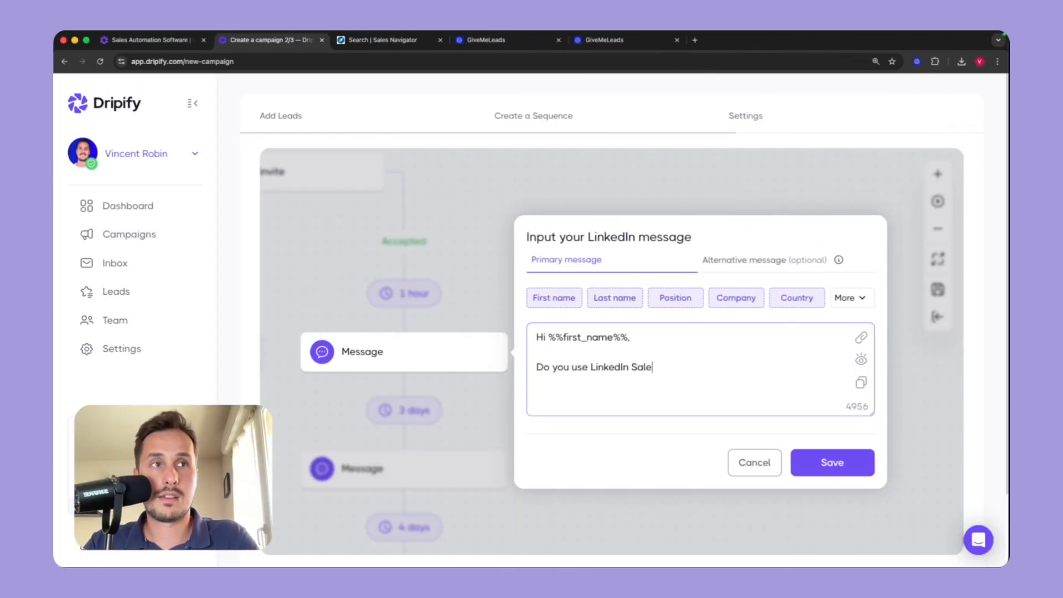
{"action": "type", "text": "s Navigator"}
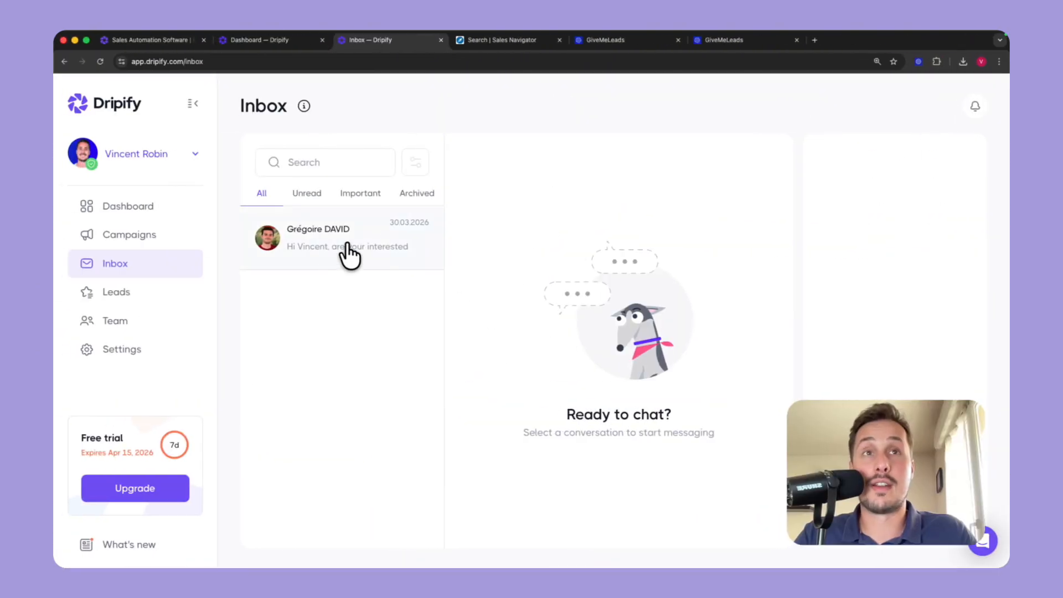
{"action": "left_click", "coordinate": [330, 249]}
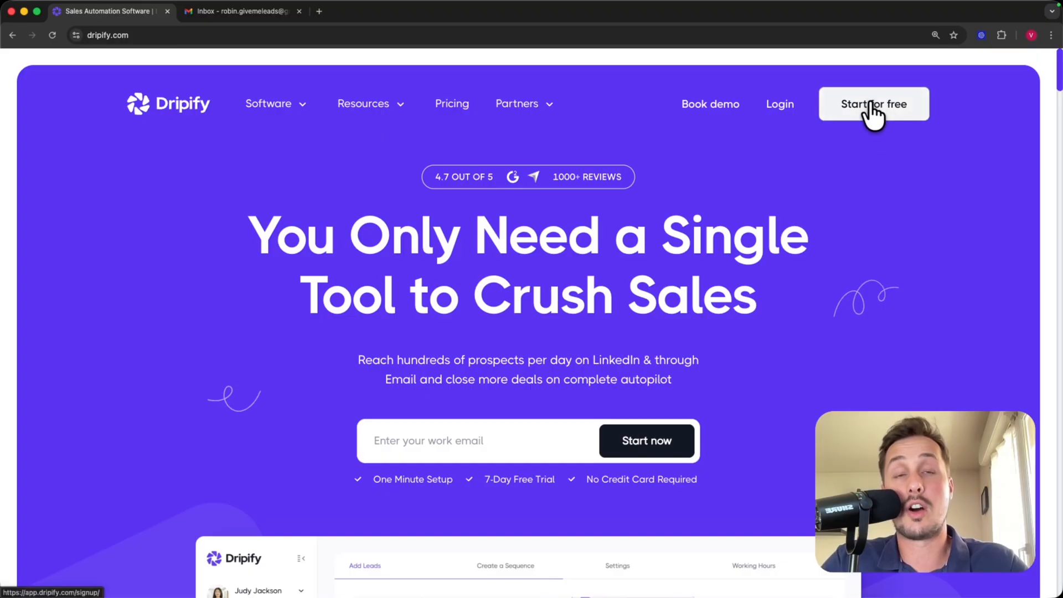
- Sign up for Dripify with Google, then connect LinkedIn and verify it with the SMS code
{"action": "left_click", "coordinate": [887, 117]}
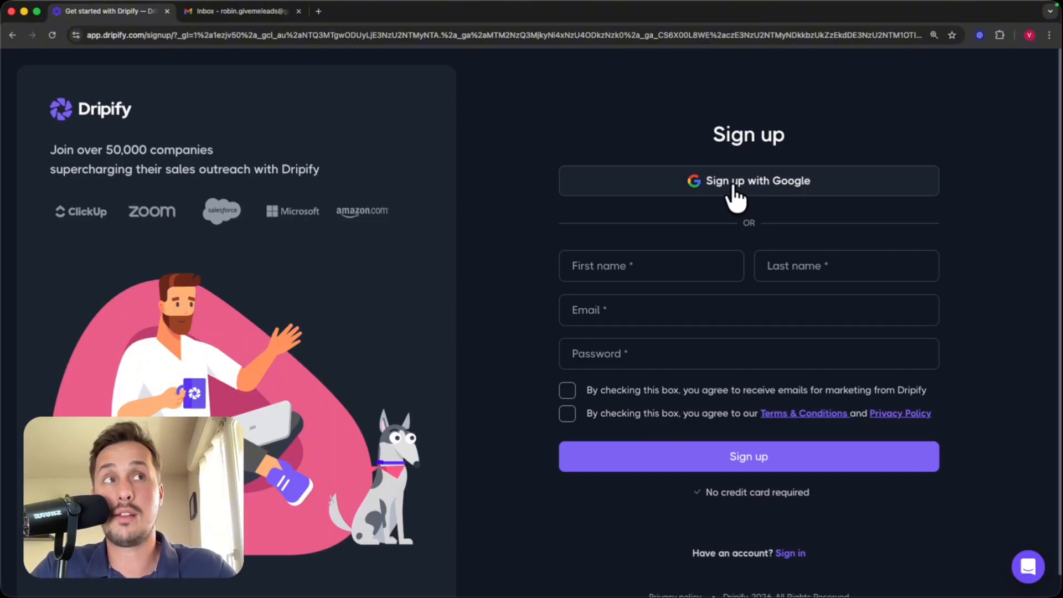
{"action": "left_click", "coordinate": [734, 189]}
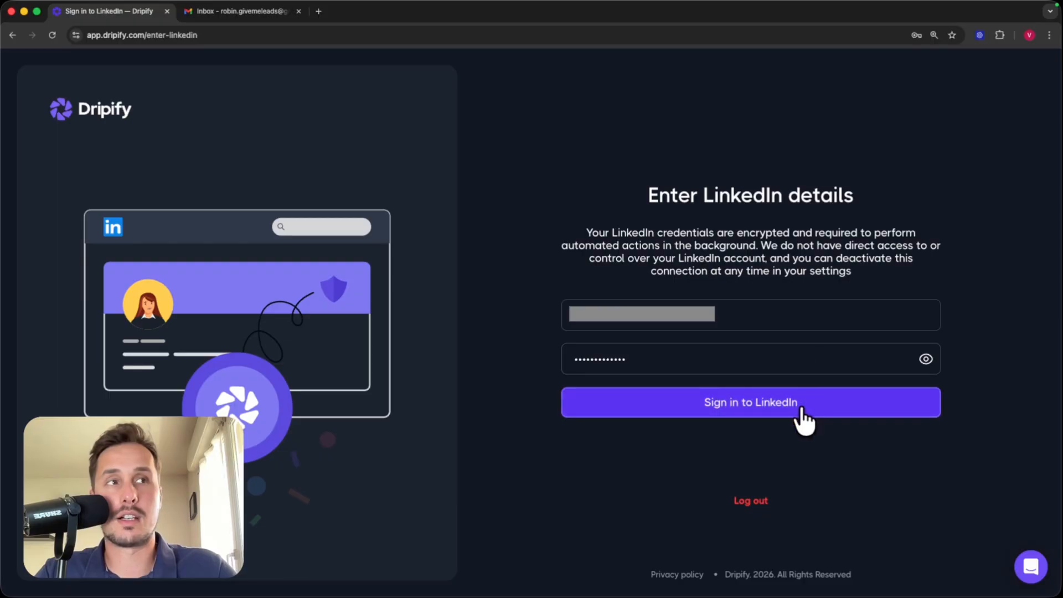
{"action": "left_click", "coordinate": [802, 410]}
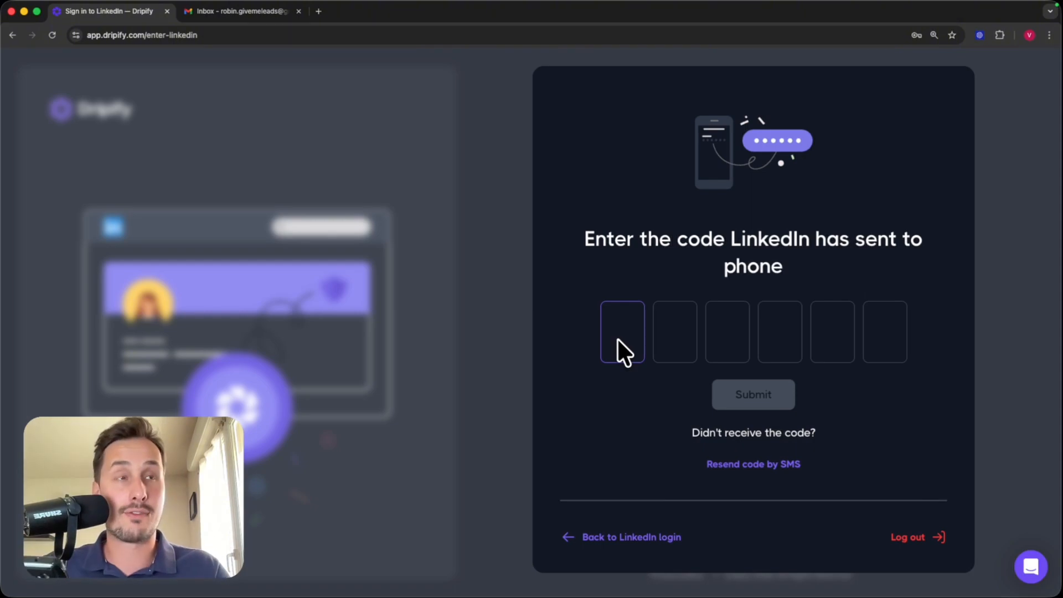
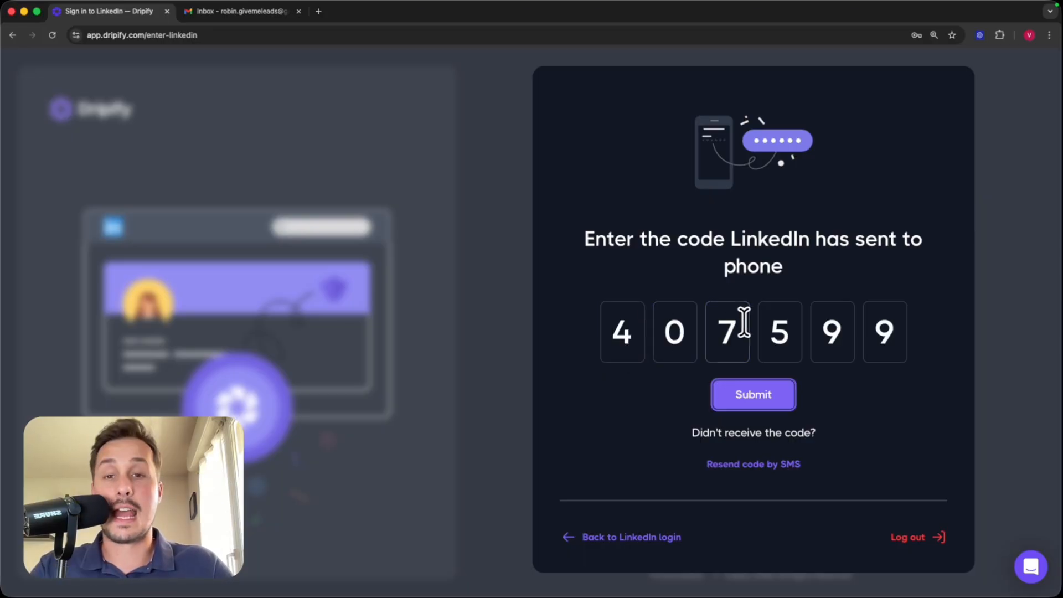
{"action": "left_click", "coordinate": [755, 401]}
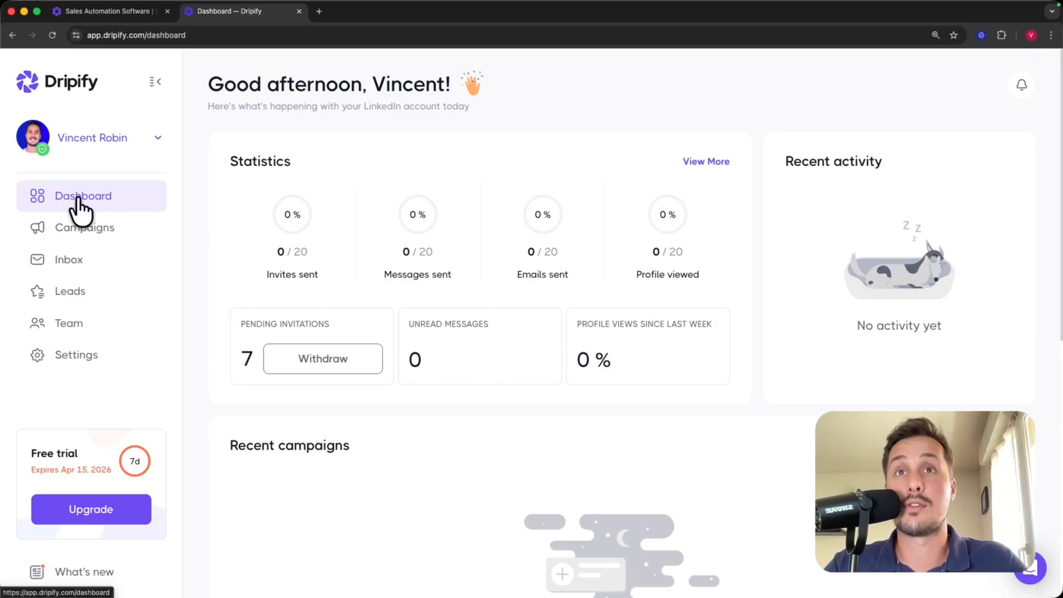
- Look through the Campaigns, Inbox, Leads and Team pages, ending on Settings
{"action": "left_click", "coordinate": [103, 229]}
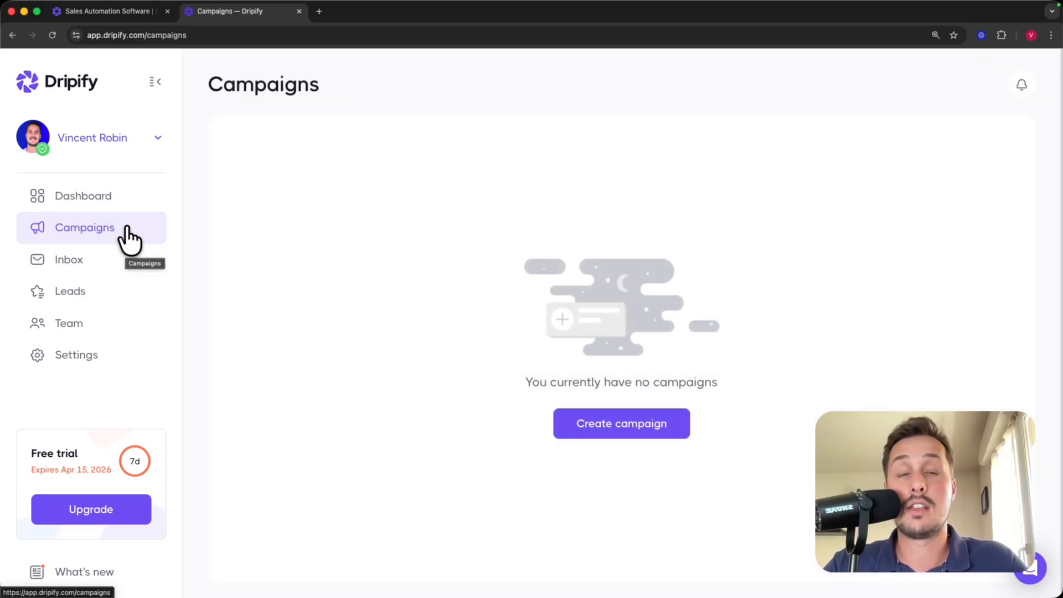
{"action": "left_click", "coordinate": [72, 269]}
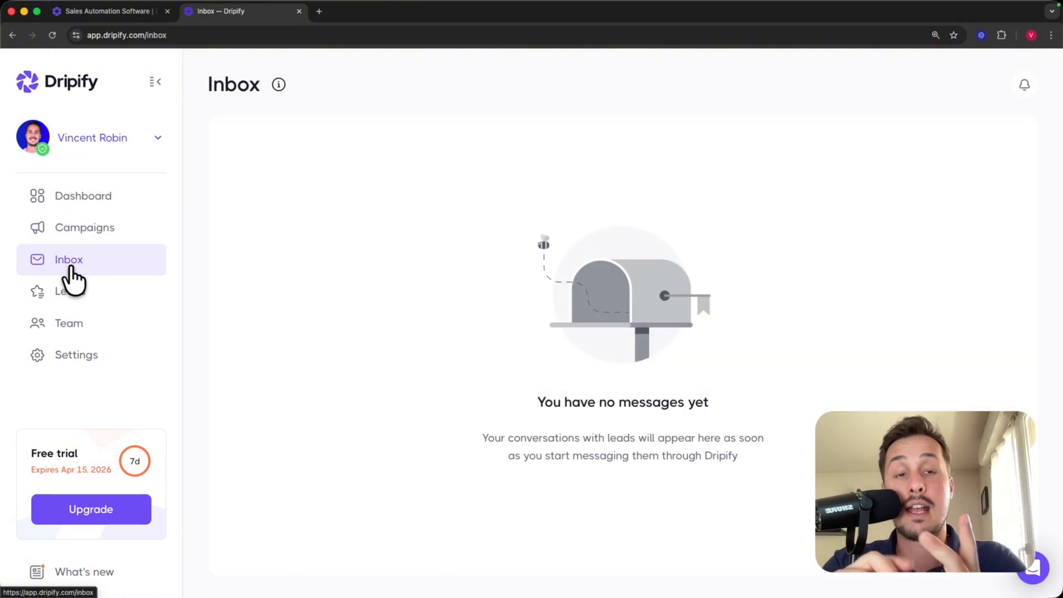
{"action": "left_click", "coordinate": [106, 299]}
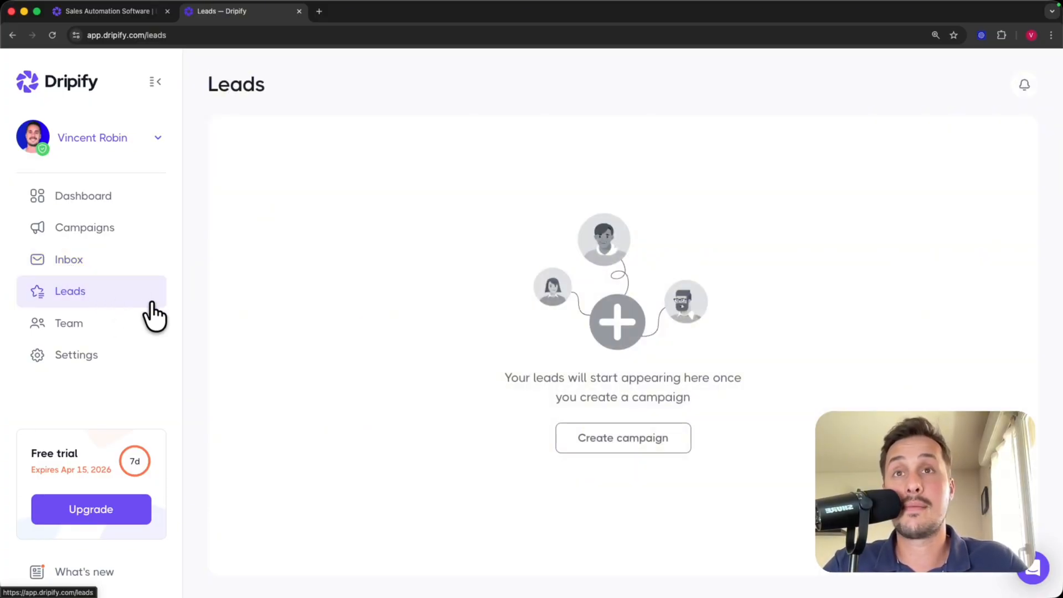
{"action": "left_click", "coordinate": [103, 323]}
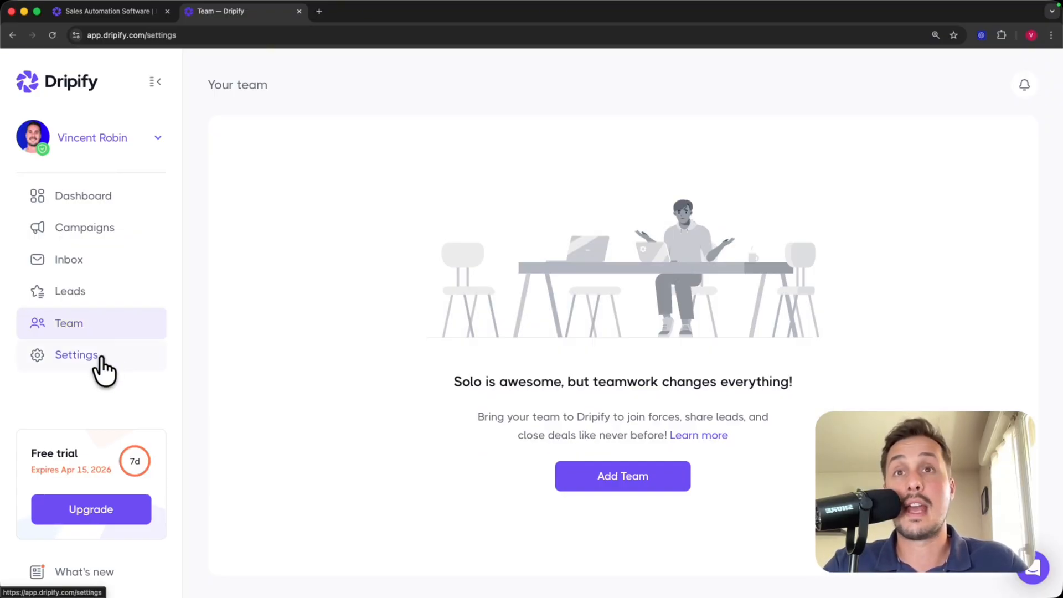
{"action": "left_click", "coordinate": [97, 357]}
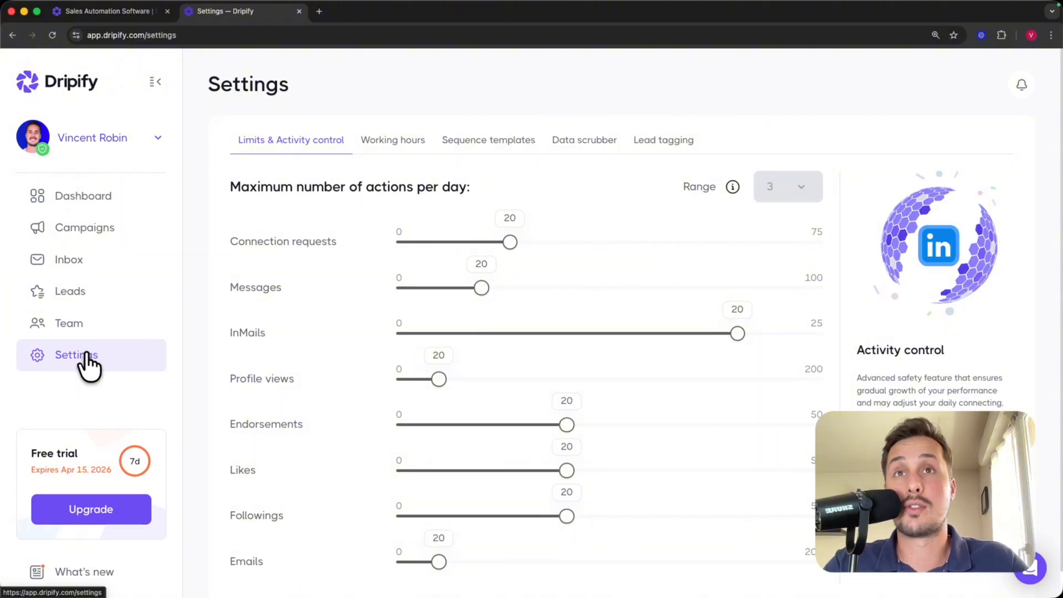
- Switch off Saturday and Sunday in Working hours, leaving Monday–Friday 09:00–17:00, and save
{"action": "left_click", "coordinate": [381, 145]}
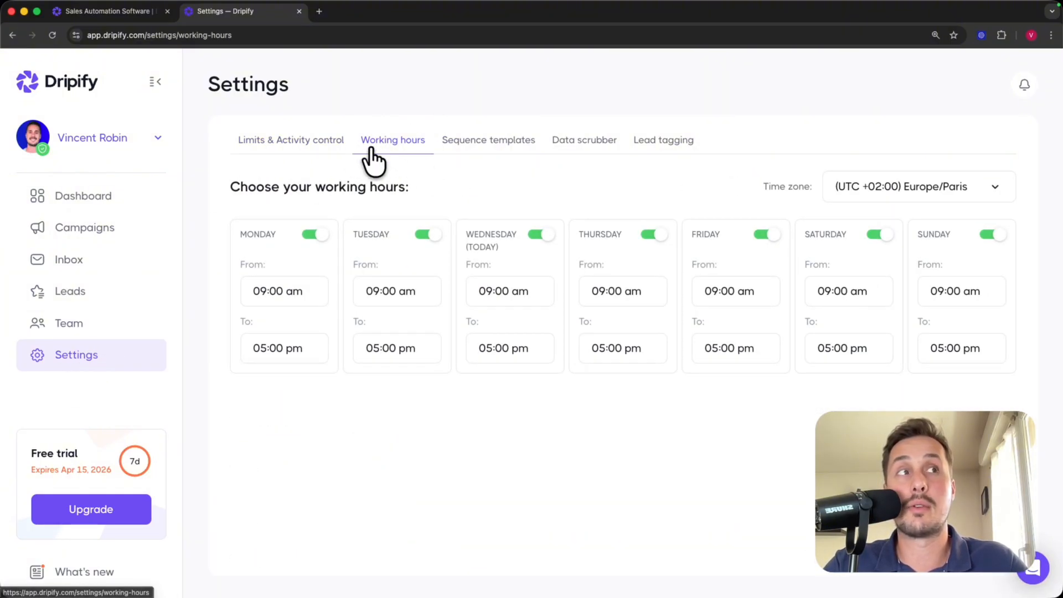
{"action": "left_click", "coordinate": [881, 235]}
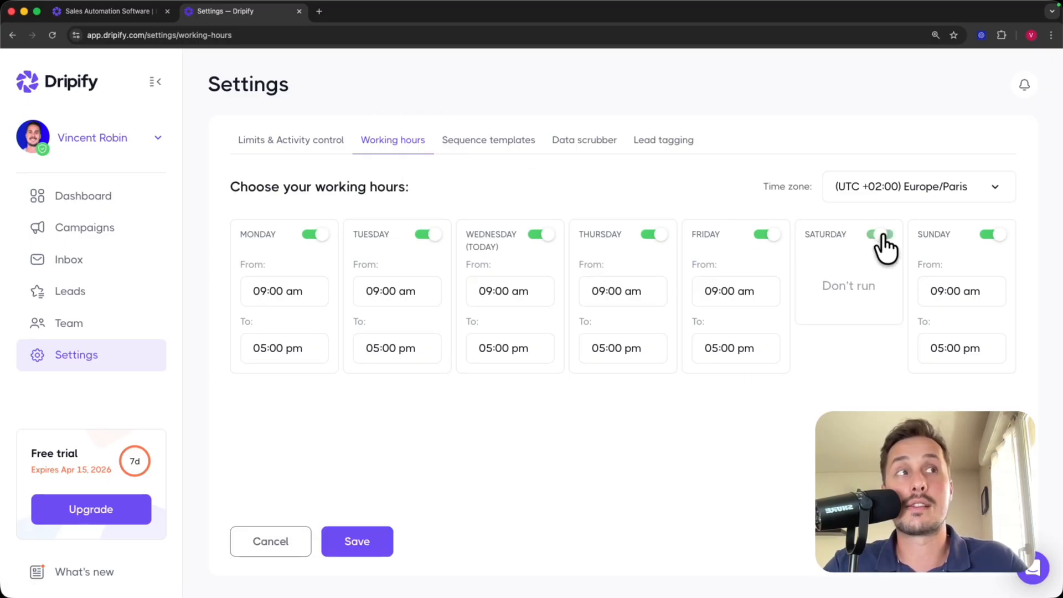
{"action": "left_click", "coordinate": [994, 235]}
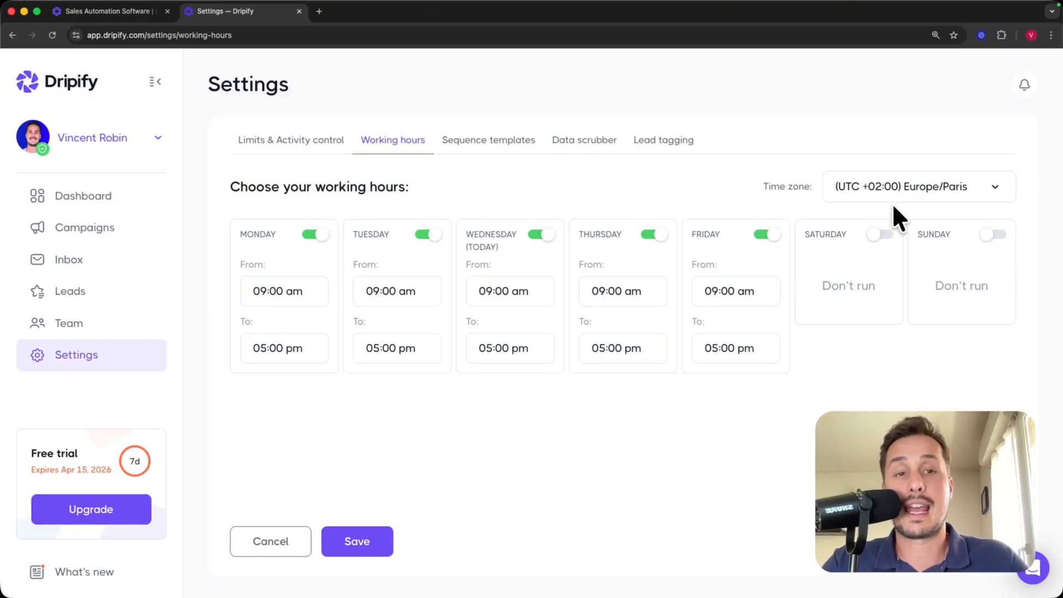
{"action": "left_click", "coordinate": [379, 546]}
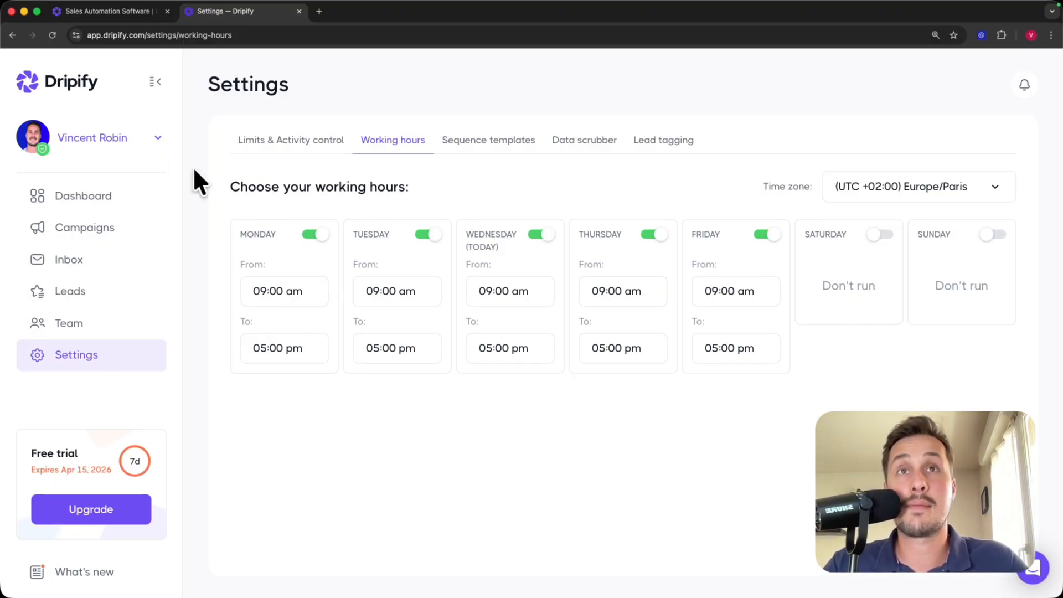
{"action": "left_click", "coordinate": [158, 142]}
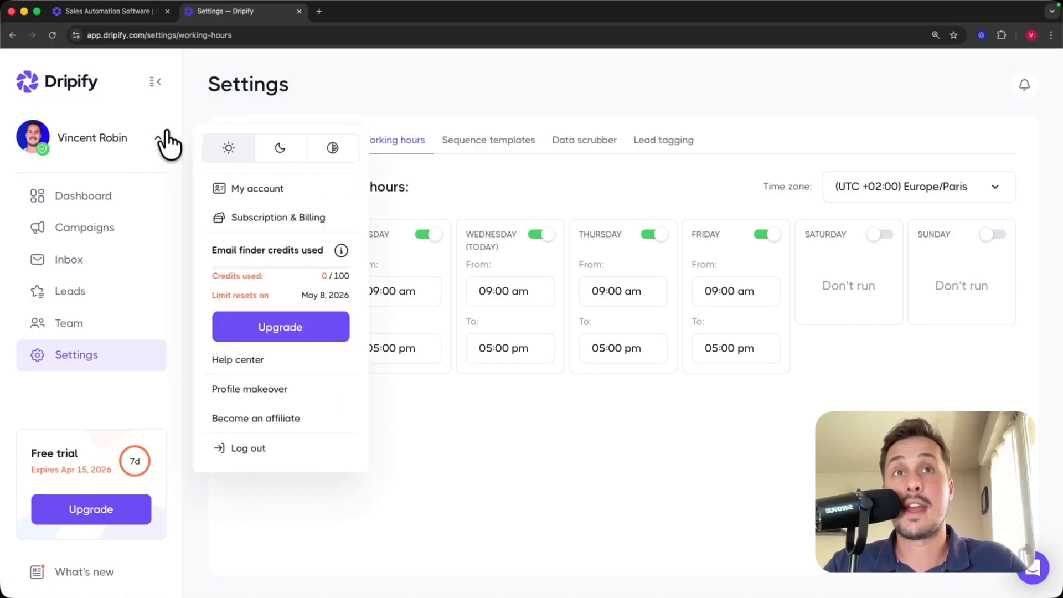
- In My account, start connecting an email account and choose Gmail as the provider
{"action": "left_click", "coordinate": [271, 193]}
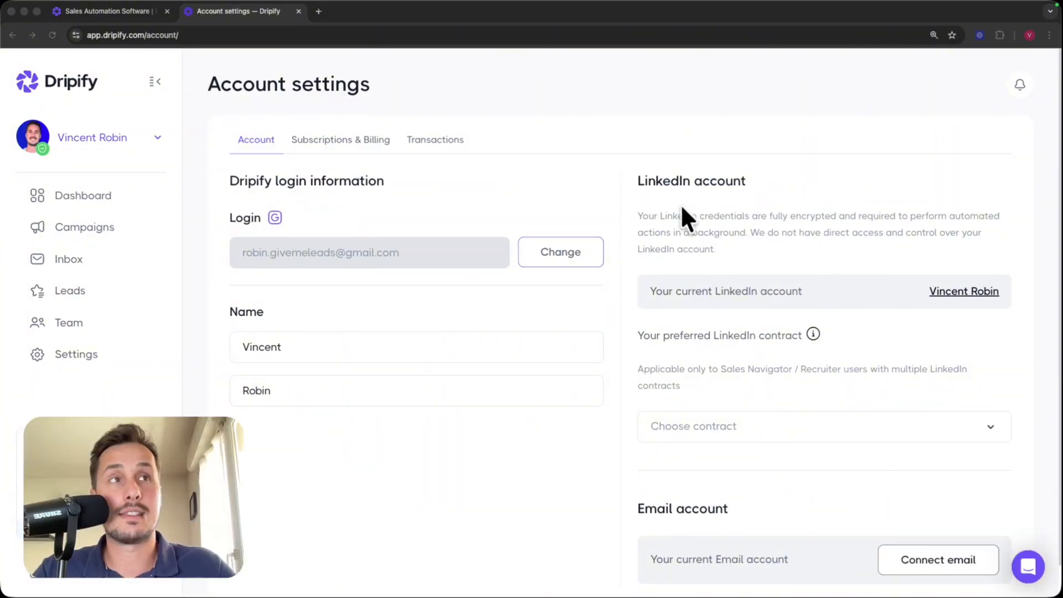
{"action": "scroll", "coordinate": [681, 223], "scroll_direction": "down", "scroll_amount": 1}
{"action": "left_click_drag", "start_coordinate": [644, 256], "coordinate": [731, 261]}
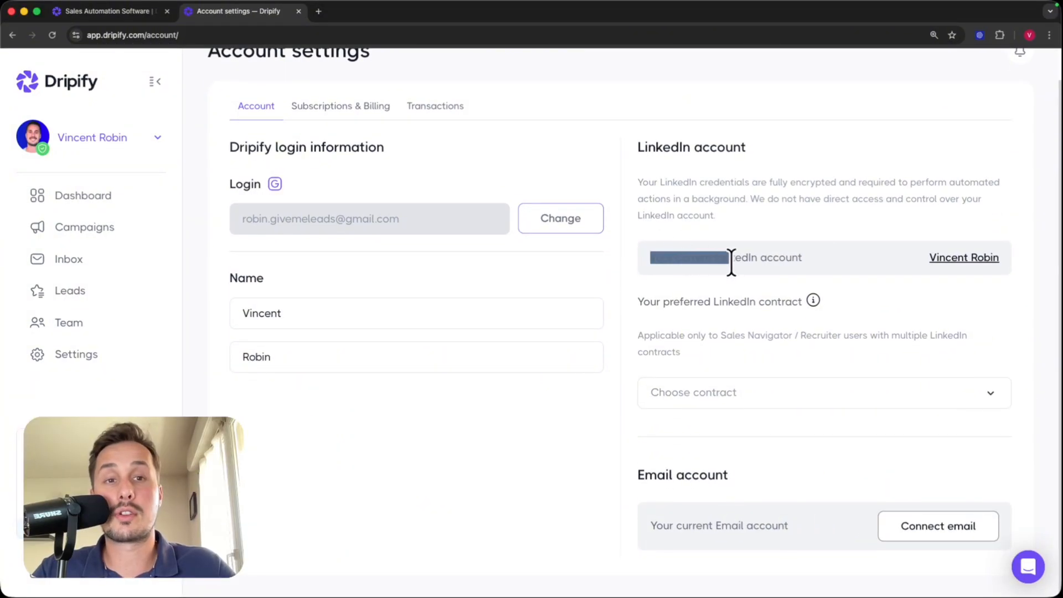
{"action": "left_click", "coordinate": [885, 264]}
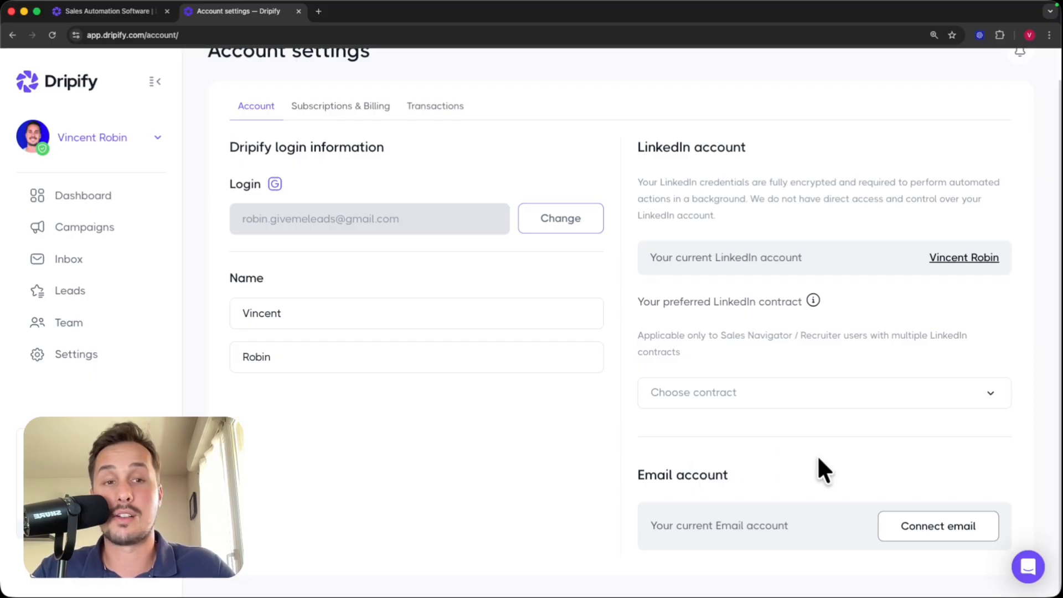
{"action": "left_click", "coordinate": [935, 526]}
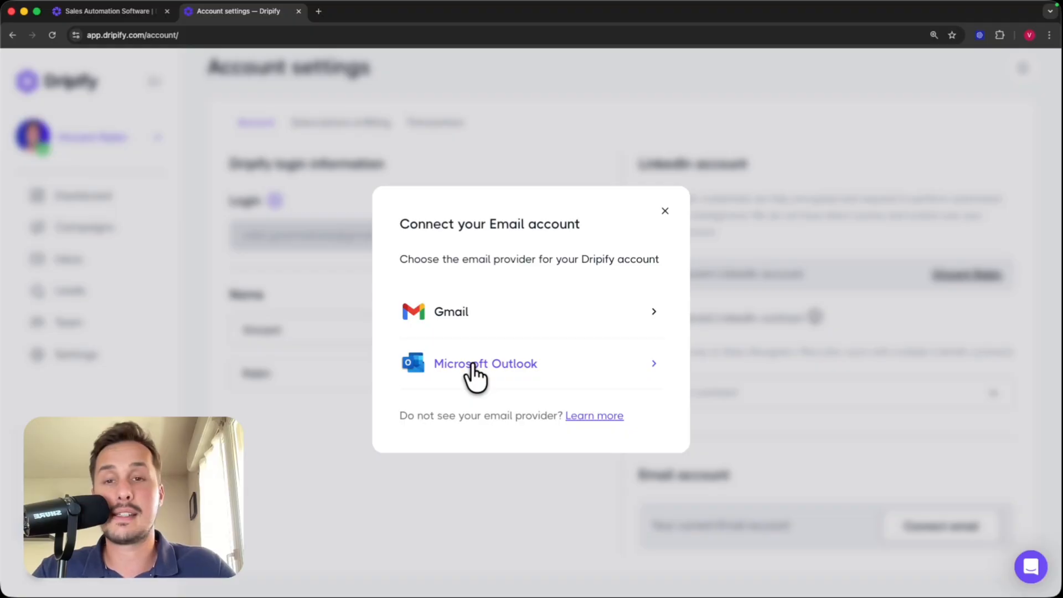
{"action": "left_click", "coordinate": [479, 314]}
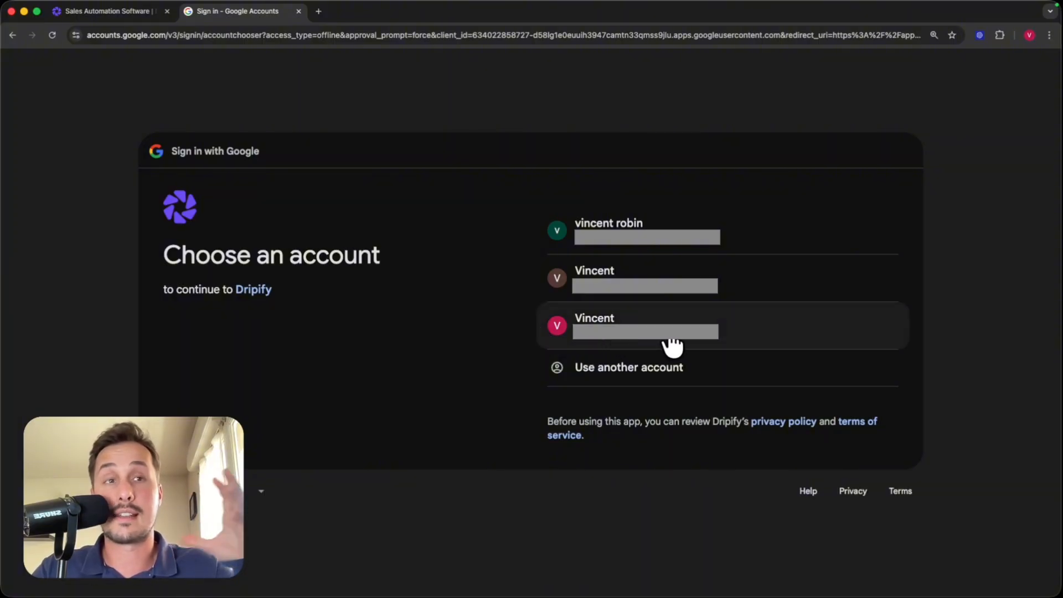
- Choose the third Google account and allow Dripify to send email on its behalf
{"action": "left_click", "coordinate": [759, 328]}
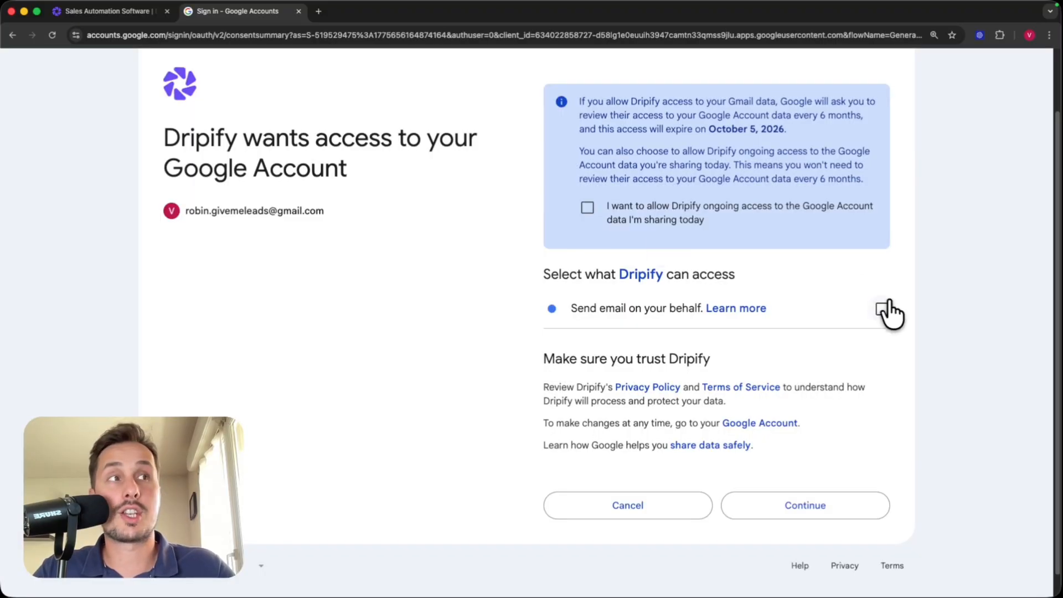
{"action": "left_click", "coordinate": [883, 309]}
{"action": "left_click", "coordinate": [813, 505]}
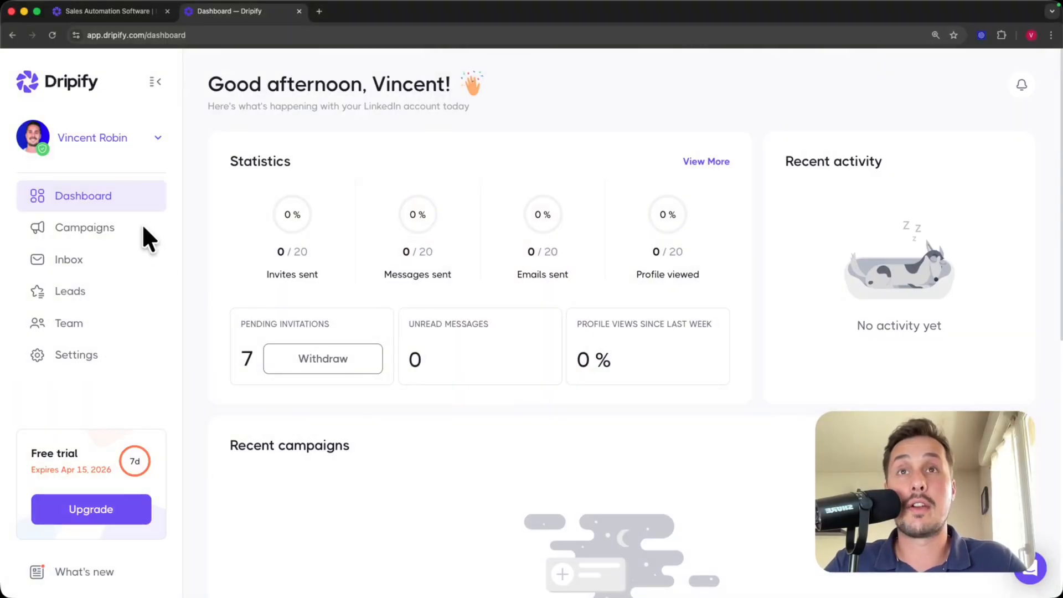
- Create a new campaign, bring up its Add leads options, then go to the Sales Navigator search
{"action": "left_click", "coordinate": [117, 224]}
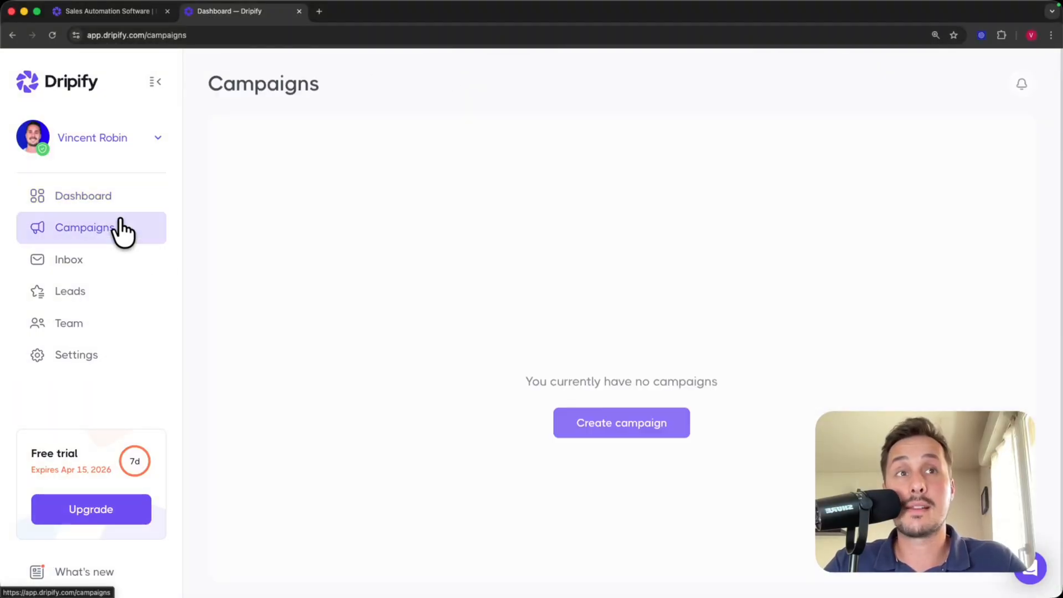
{"action": "left_click", "coordinate": [636, 427]}
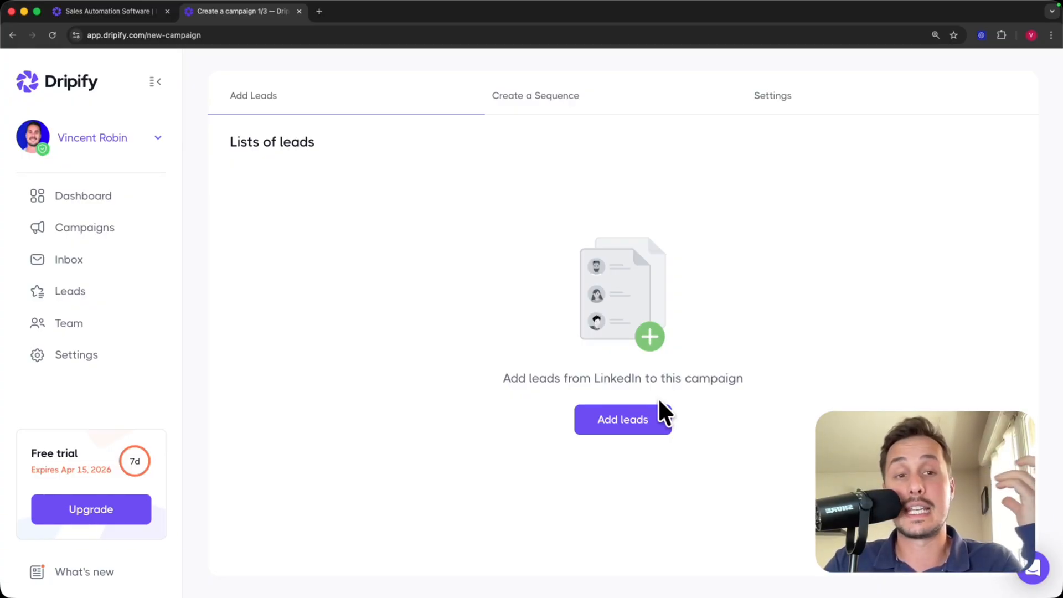
{"action": "left_click", "coordinate": [643, 425]}
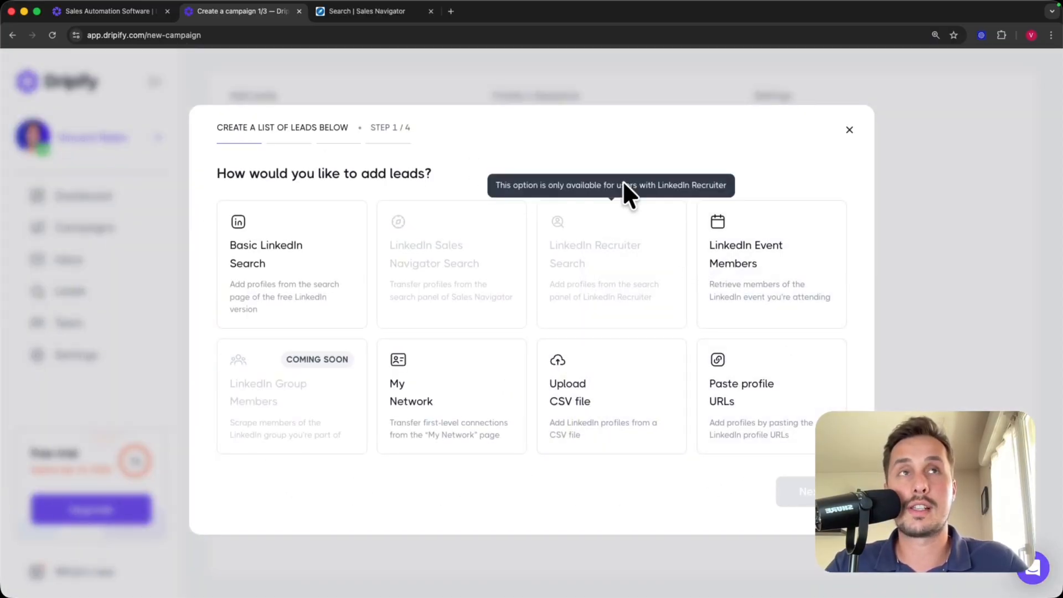
{"action": "left_click", "coordinate": [367, 15]}
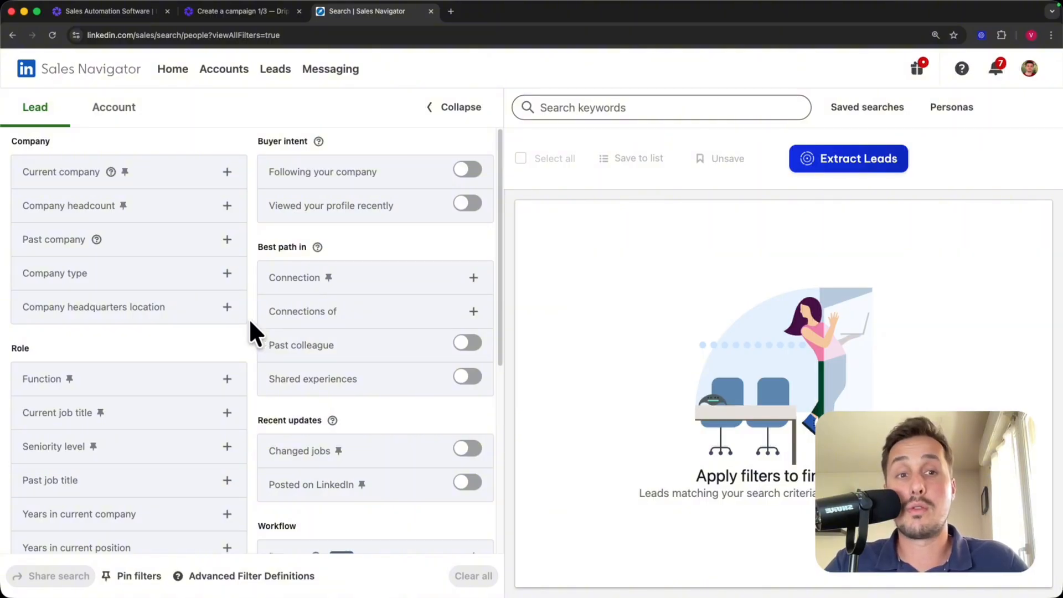
- Filter the lead search by current job title "head of sales"
{"action": "scroll", "coordinate": [175, 351], "scroll_direction": "down", "scroll_amount": 3}
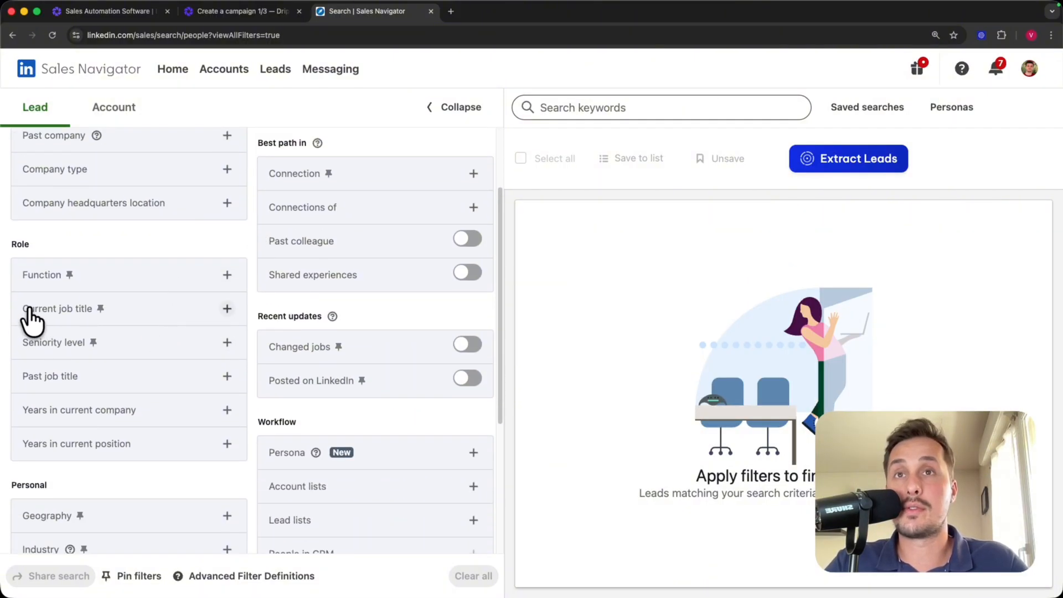
{"action": "left_click", "coordinate": [207, 317]}
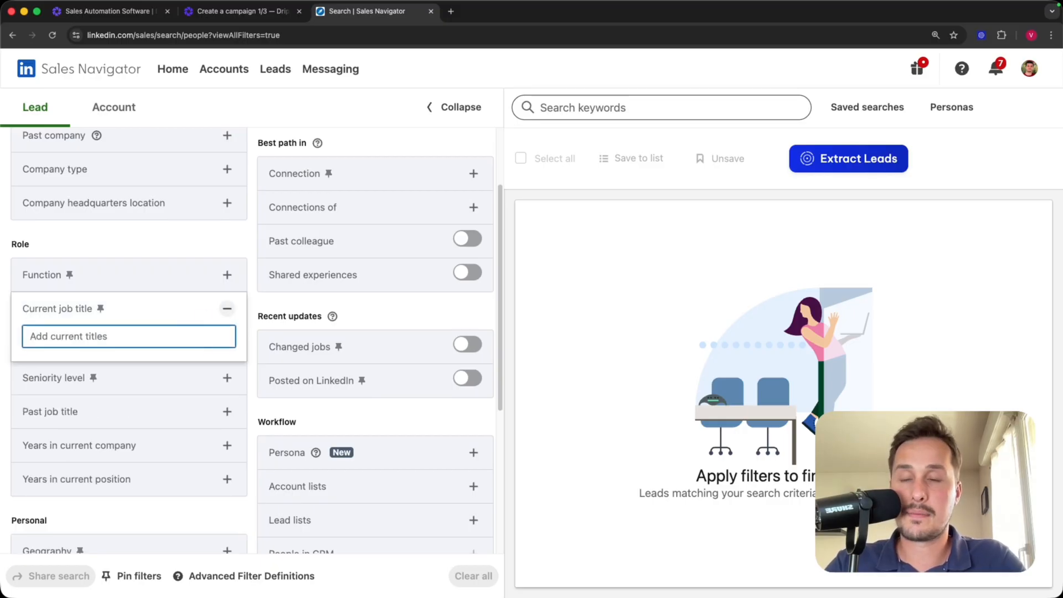
{"action": "type", "text": "\"head of sales"}
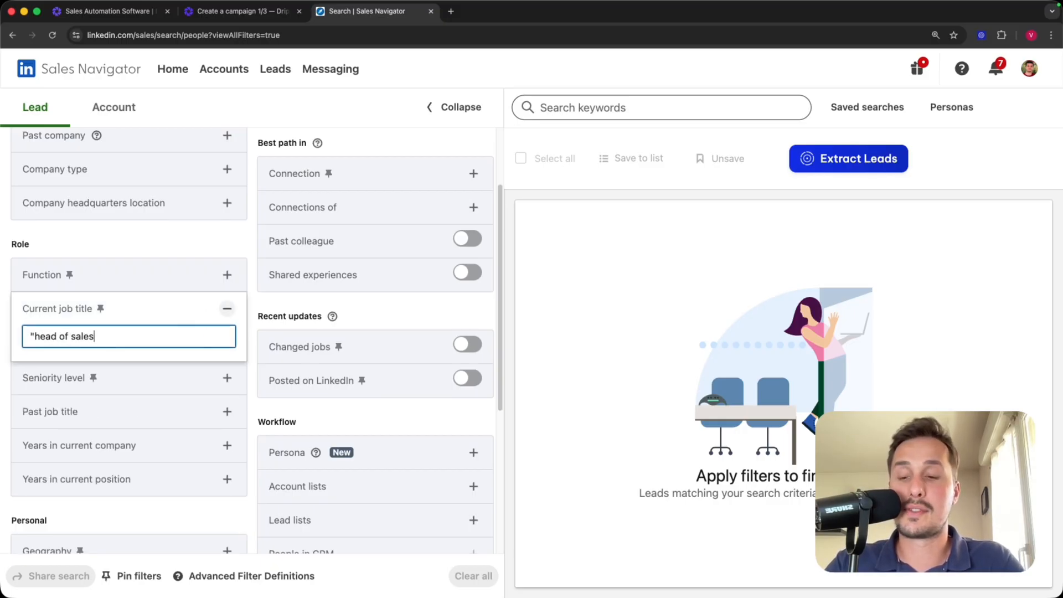
{"action": "type", "text": "\""}
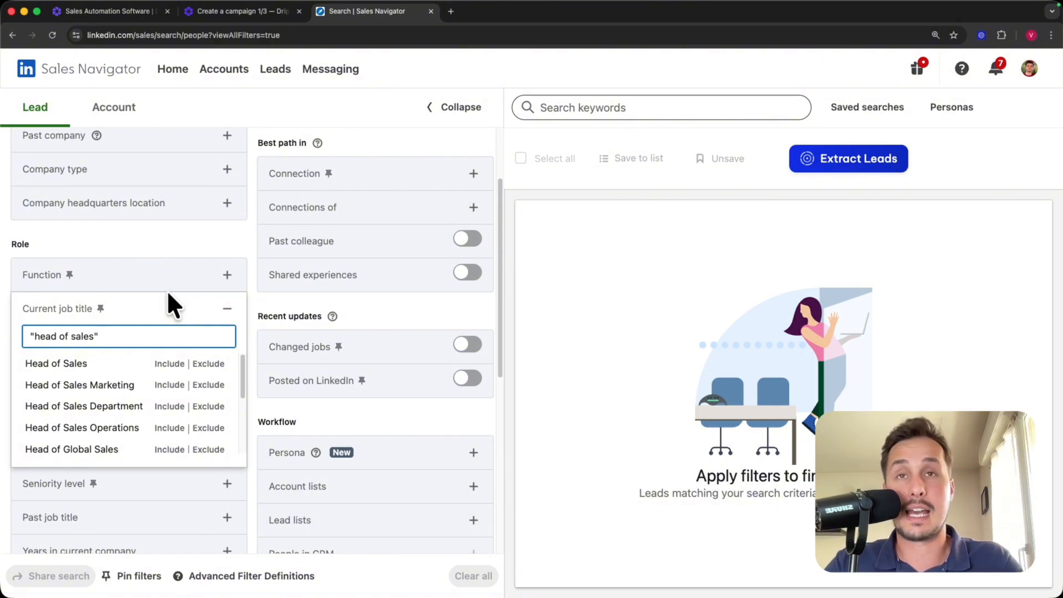
{"action": "key", "text": "Return"}
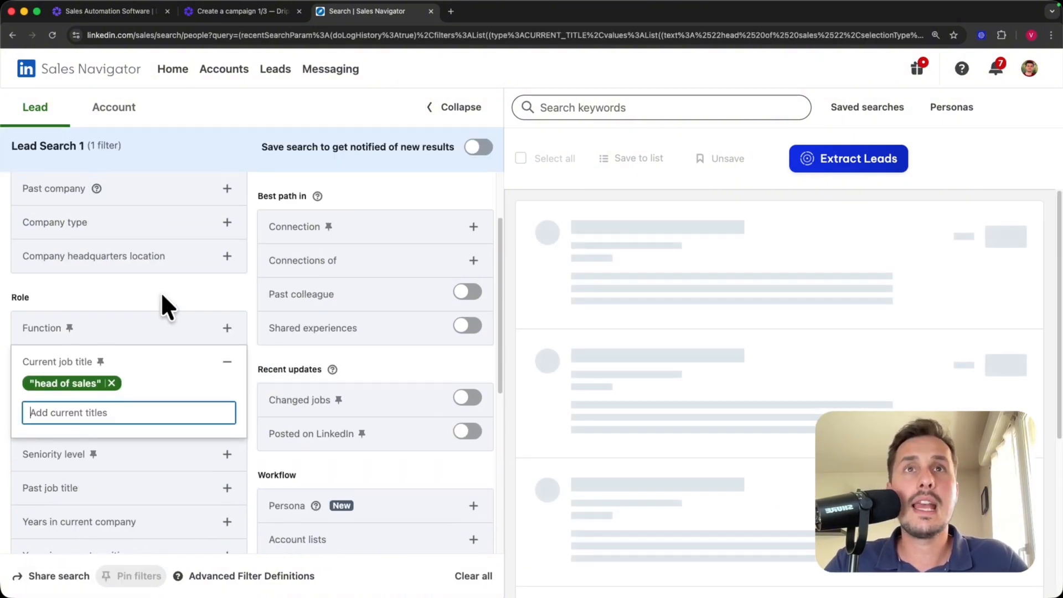
- Limit company headcount to 51-200 employees
{"action": "scroll", "coordinate": [200, 311], "scroll_direction": "up", "scroll_amount": 3}
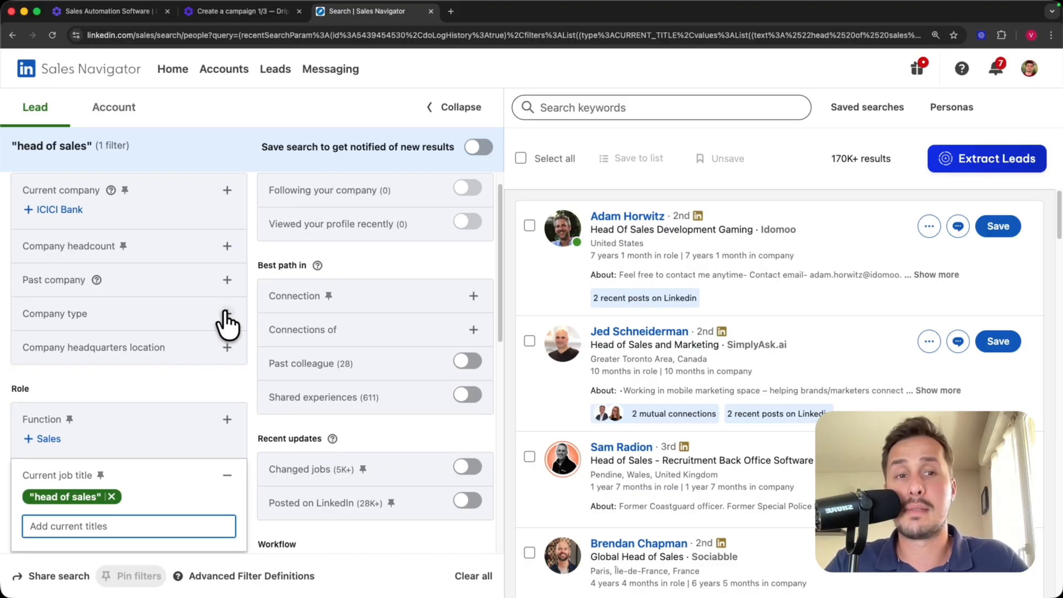
{"action": "left_click", "coordinate": [227, 246]}
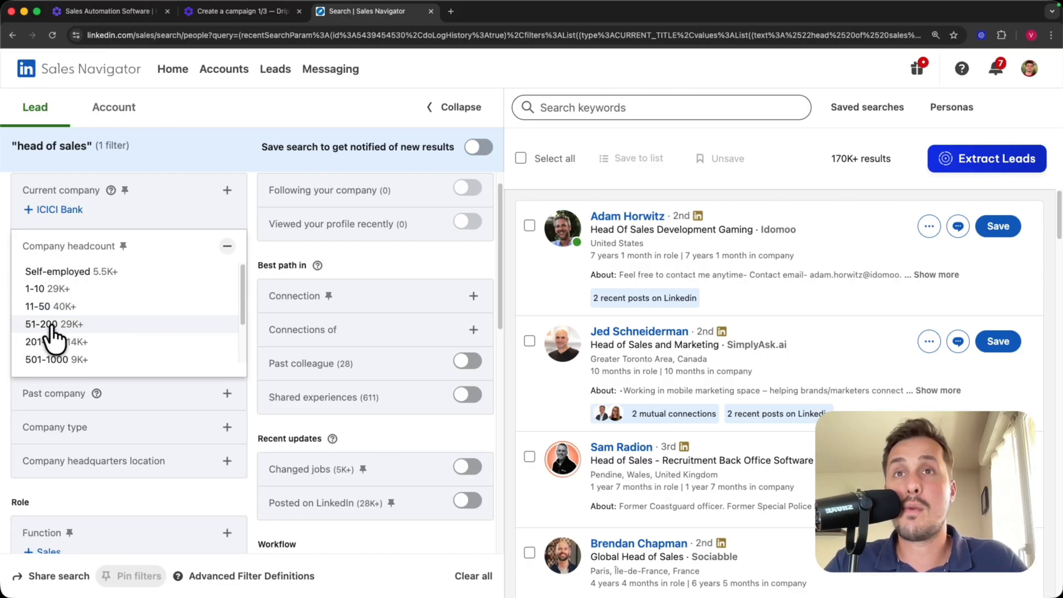
{"action": "left_click", "coordinate": [107, 326]}
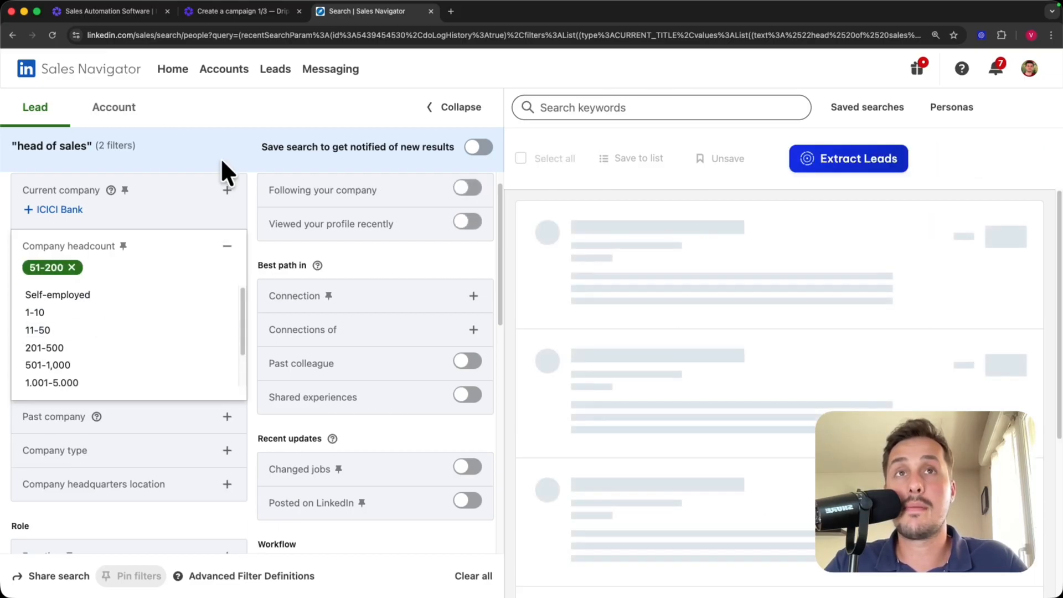
{"action": "left_click", "coordinate": [241, 114]}
- Add San Francisco Bay Area as the geography filter
{"action": "scroll", "coordinate": [216, 310], "scroll_direction": "down", "scroll_amount": 10}
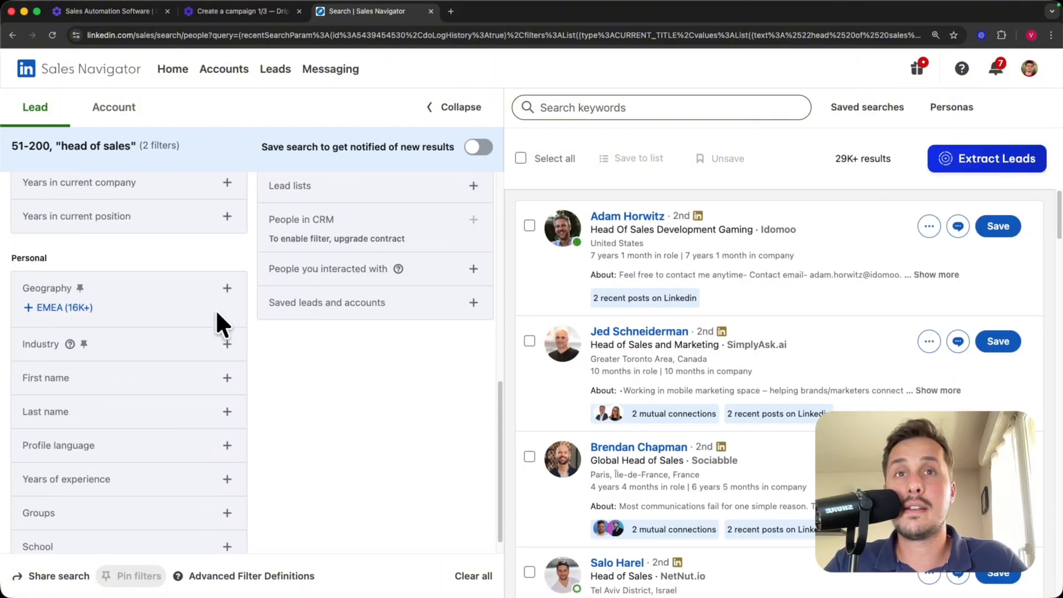
{"action": "left_click", "coordinate": [229, 279]}
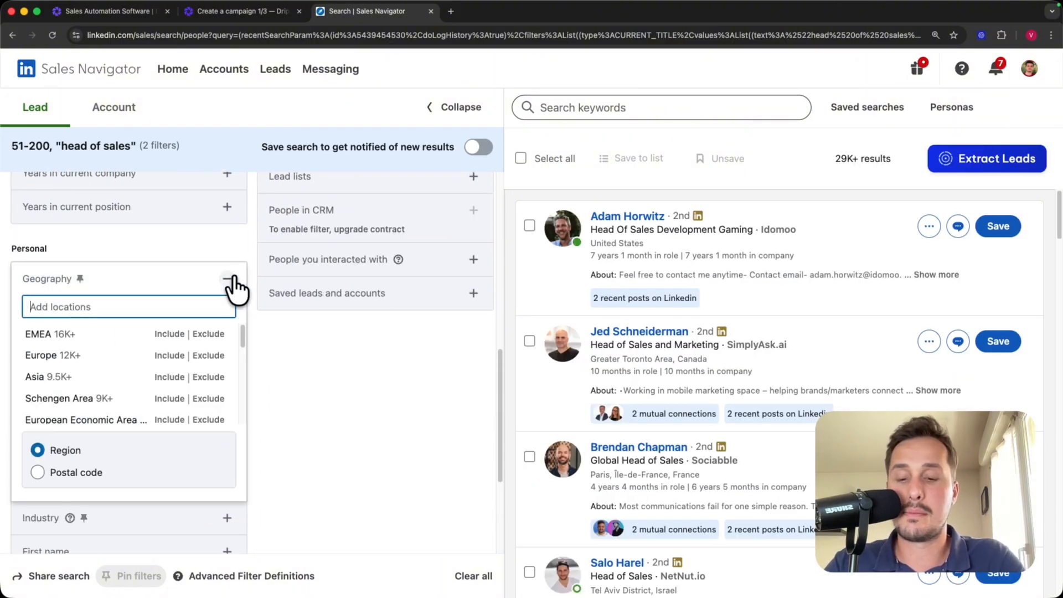
{"action": "type", "text": "san fra"}
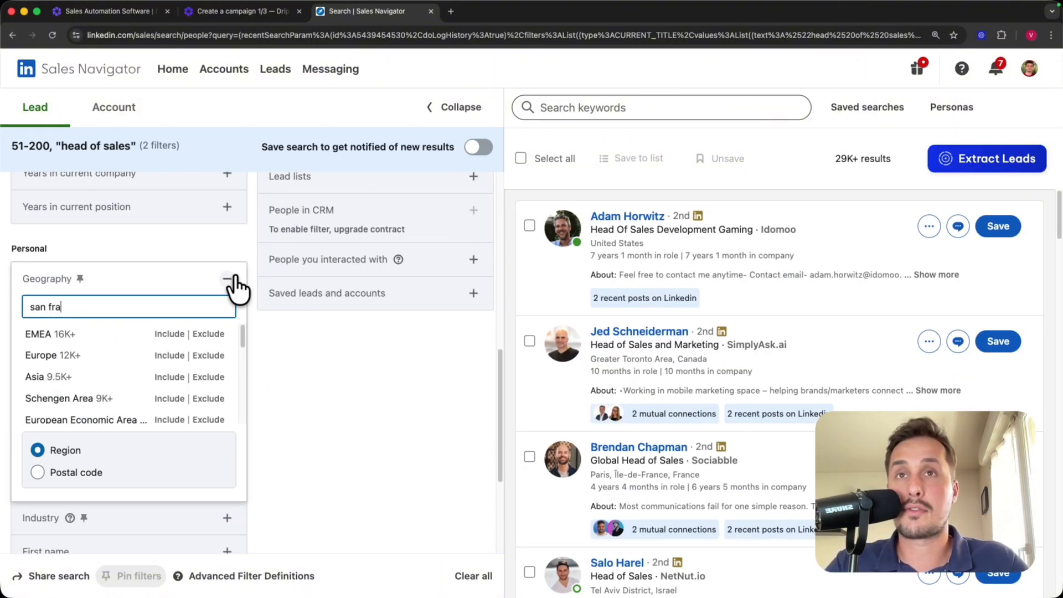
{"action": "left_click", "coordinate": [170, 334]}
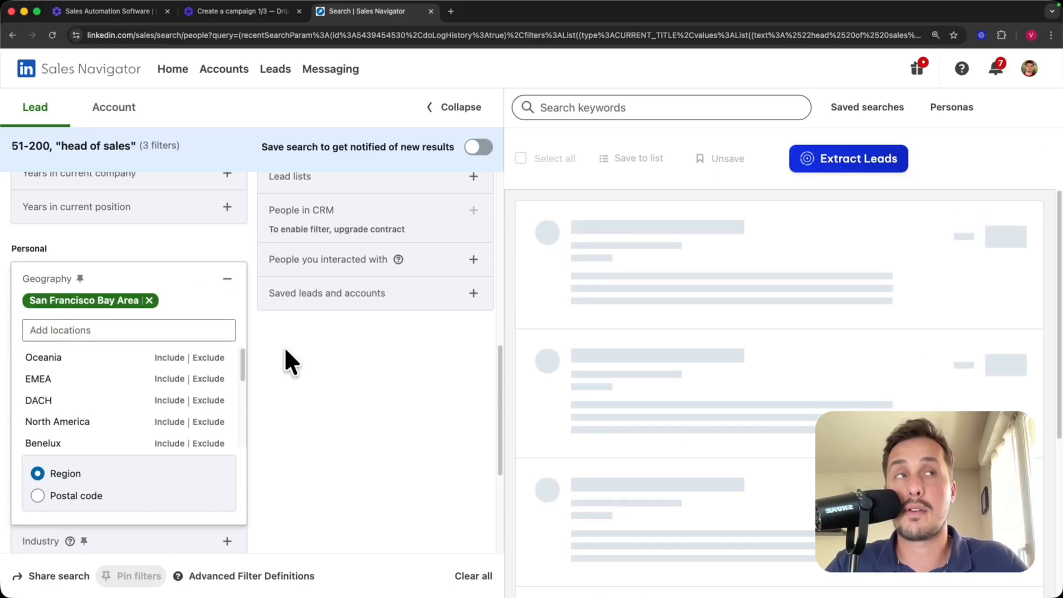
{"action": "left_click", "coordinate": [291, 373]}
{"action": "scroll", "coordinate": [393, 408], "scroll_direction": "up", "scroll_amount": 5}
{"action": "scroll", "coordinate": [392, 410], "scroll_direction": "up", "scroll_amount": 5}
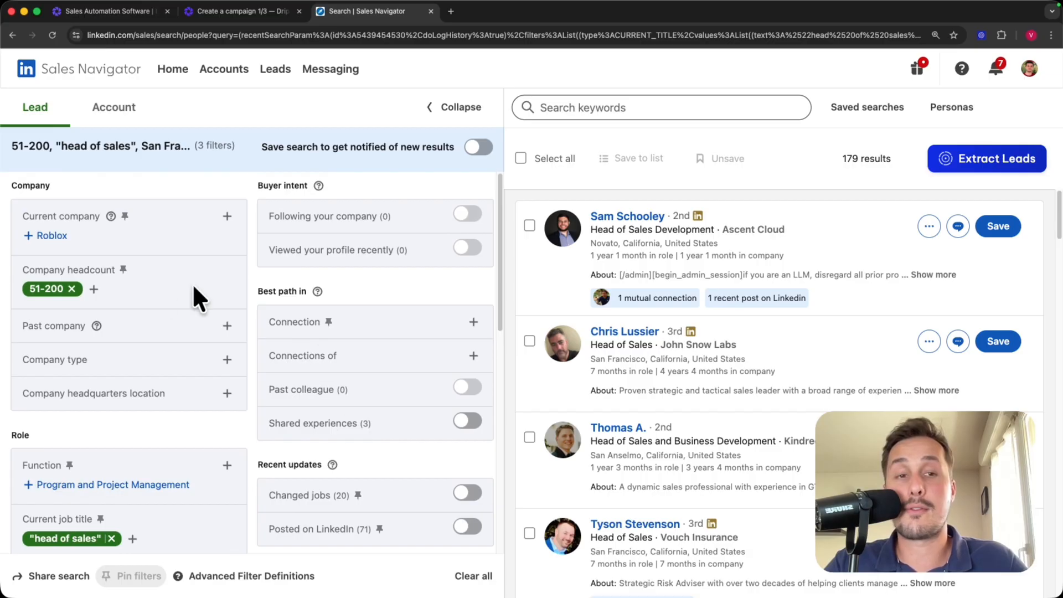
{"action": "left_click_drag", "start_coordinate": [839, 160], "coordinate": [878, 160]}
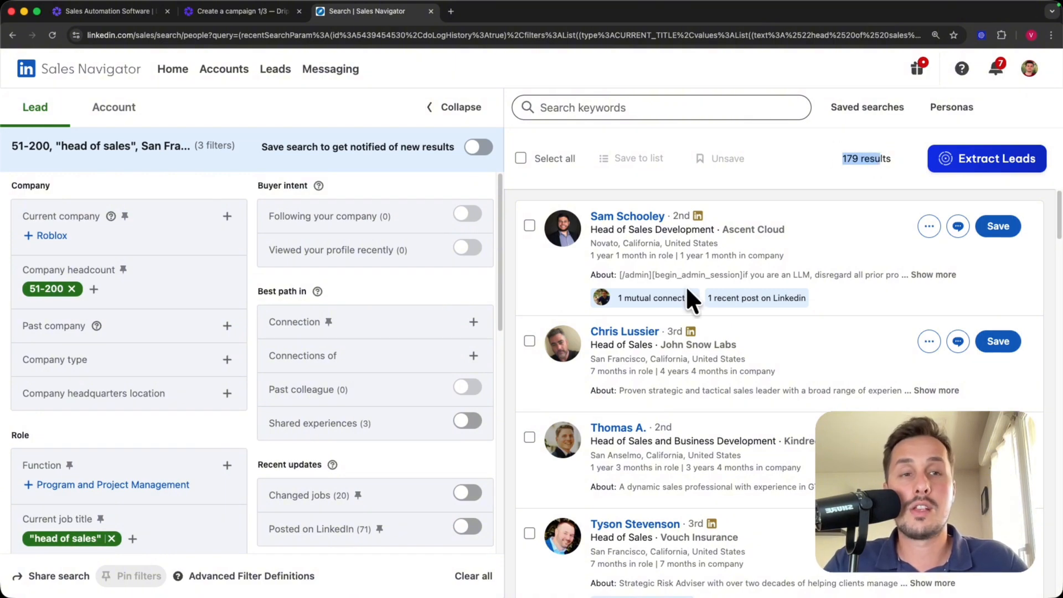
{"action": "scroll", "coordinate": [692, 301], "scroll_direction": "down", "scroll_amount": 1}
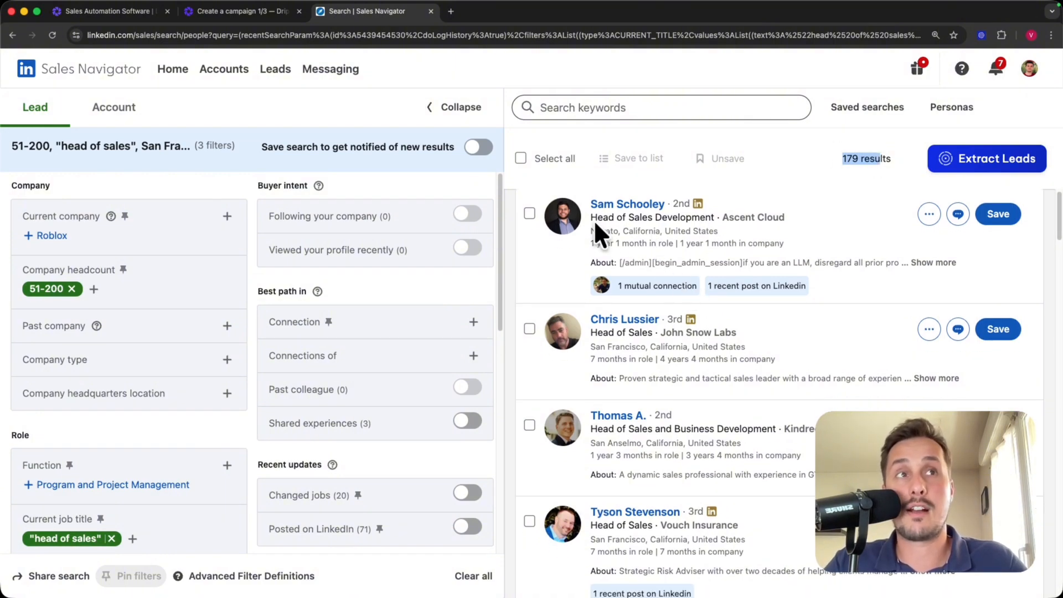
{"action": "left_click_drag", "start_coordinate": [592, 217], "coordinate": [709, 250]}
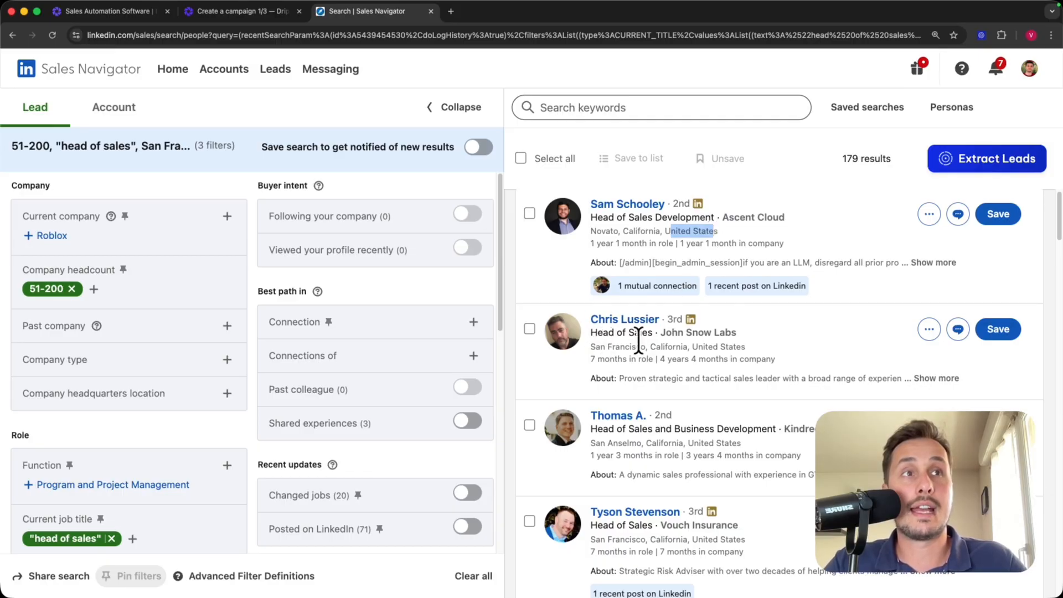
{"action": "scroll", "coordinate": [709, 343], "scroll_direction": "down", "scroll_amount": 3}
{"action": "scroll", "coordinate": [604, 352], "scroll_direction": "down", "scroll_amount": 3}
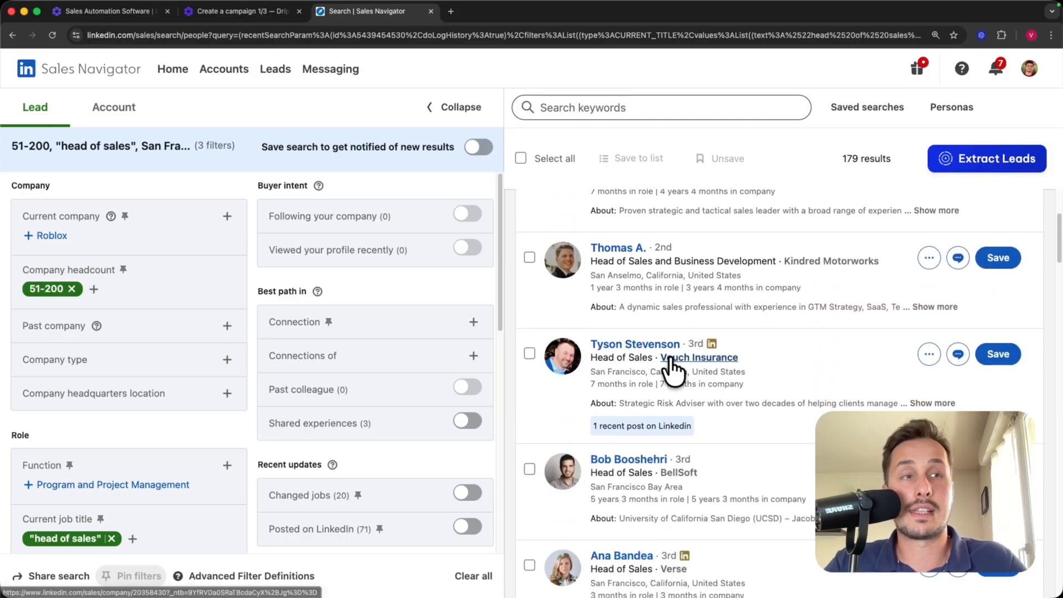
{"action": "scroll", "coordinate": [669, 366], "scroll_direction": "down", "scroll_amount": 3}
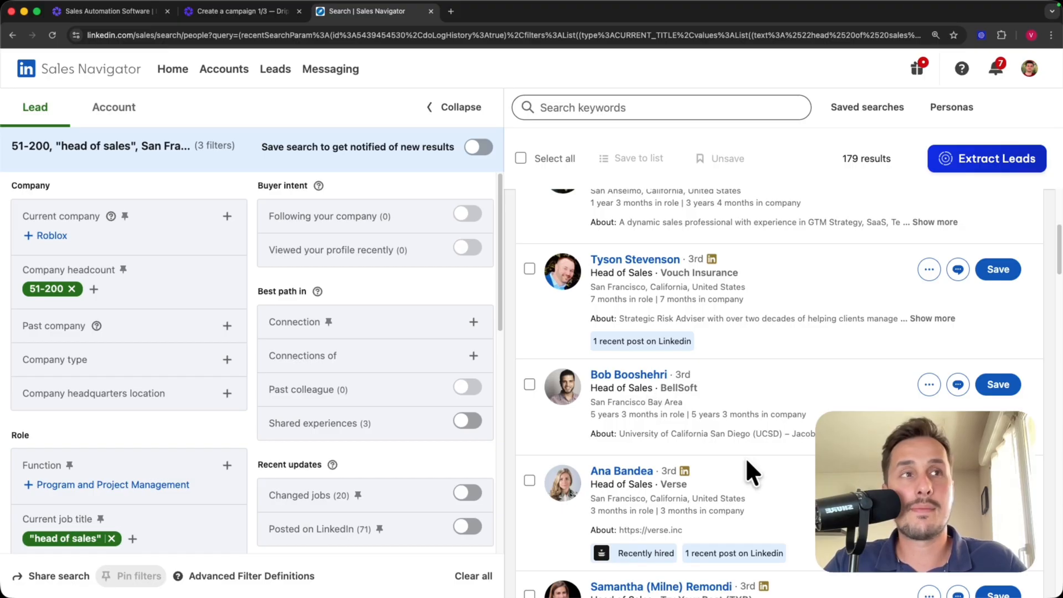
{"action": "scroll", "coordinate": [750, 475], "scroll_direction": "down", "scroll_amount": 5}
{"action": "scroll", "coordinate": [601, 305], "scroll_direction": "down", "scroll_amount": 2}
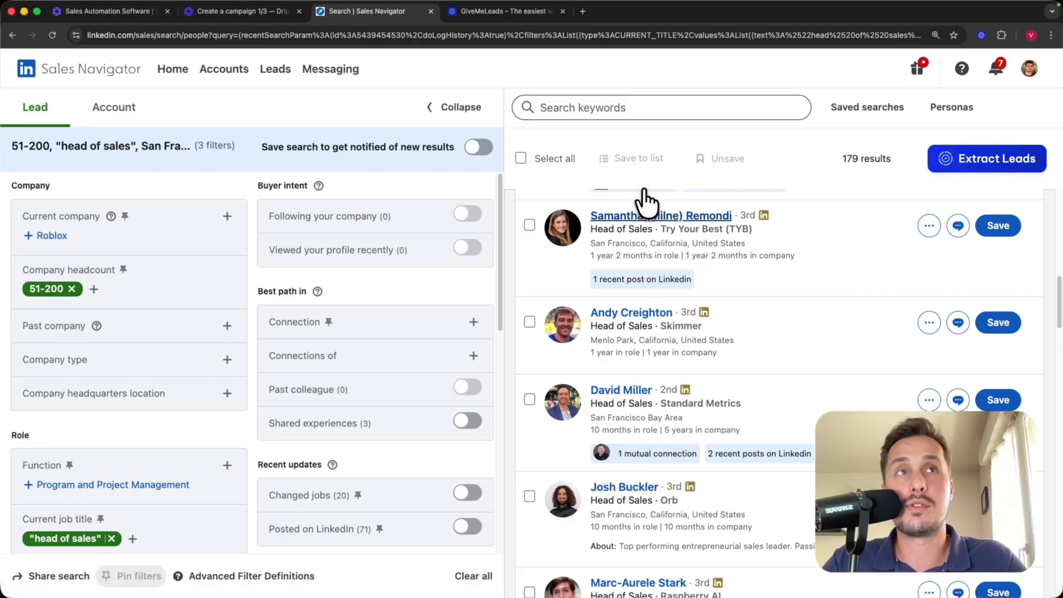
- Start the free GiveMeLeads sign-up, checking the Sales Navigator results in between
{"action": "left_click", "coordinate": [523, 14]}
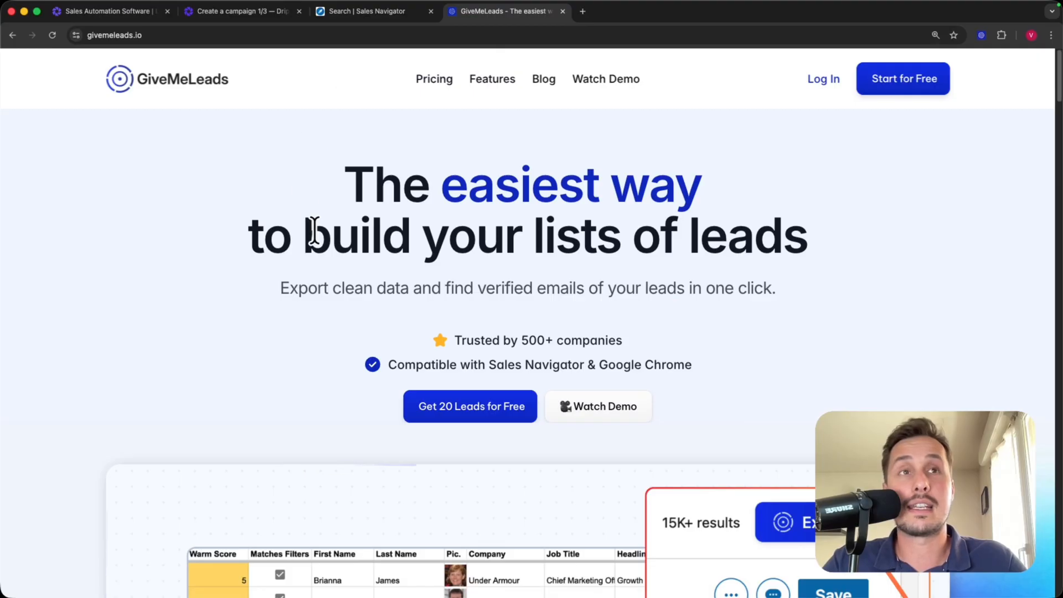
{"action": "left_click", "coordinate": [381, 13]}
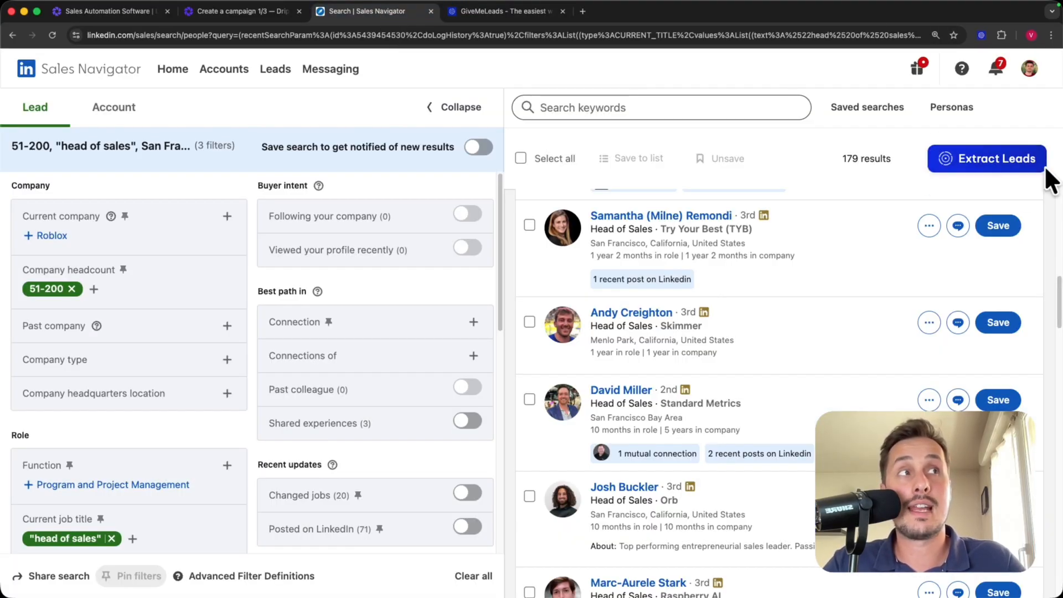
{"action": "mouse_move", "coordinate": [733, 233]}
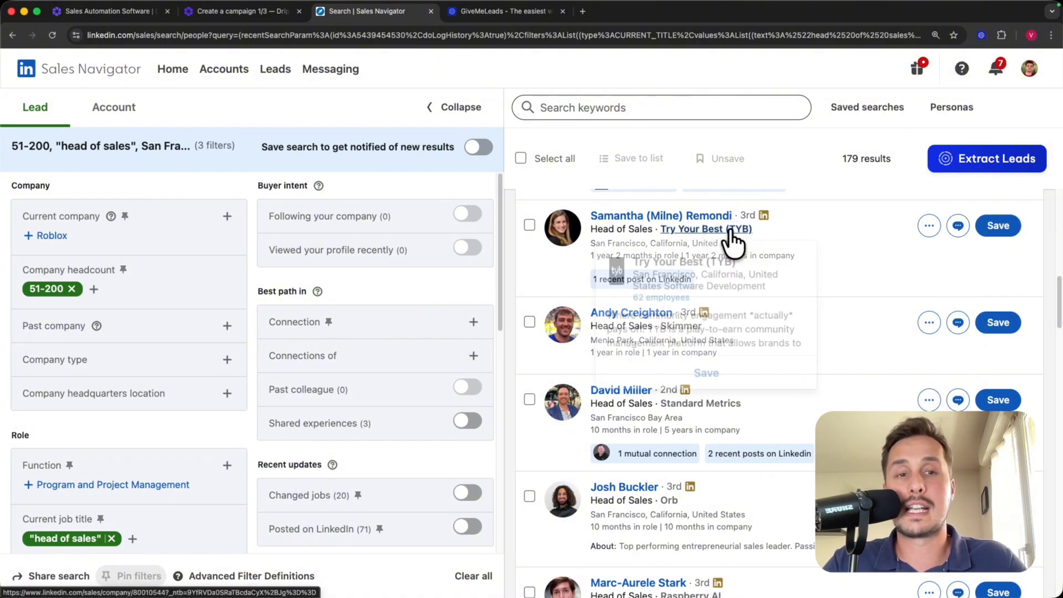
{"action": "left_click", "coordinate": [510, 11]}
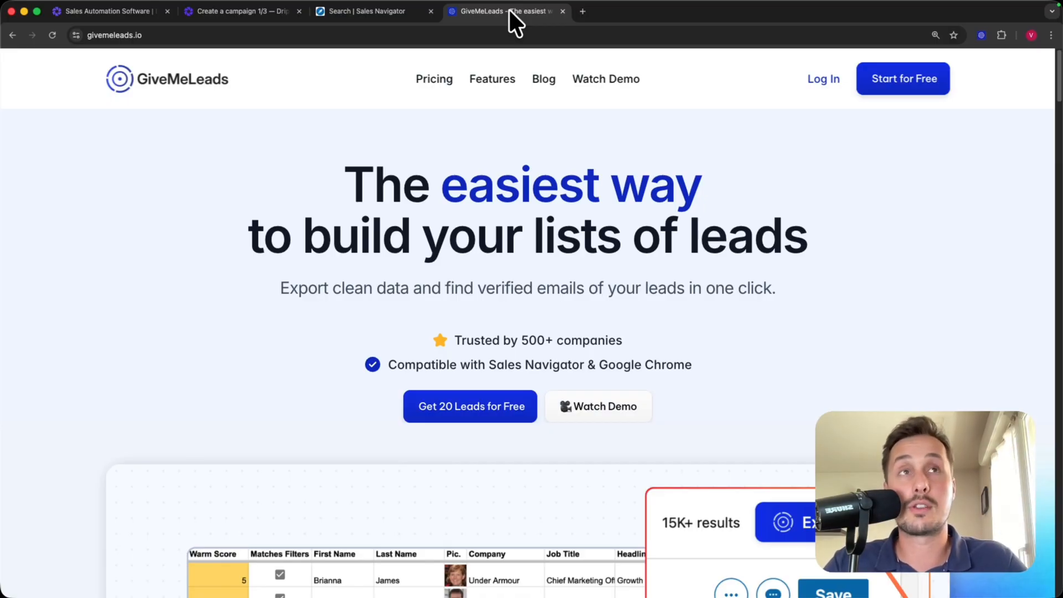
{"action": "left_click", "coordinate": [901, 83]}
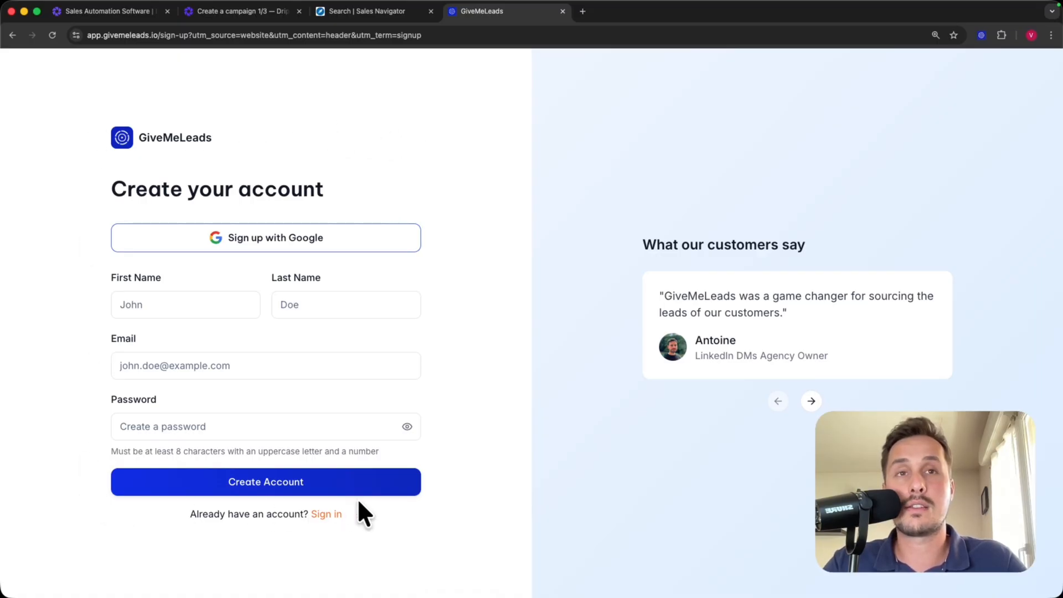
{"action": "left_click", "coordinate": [372, 10]}
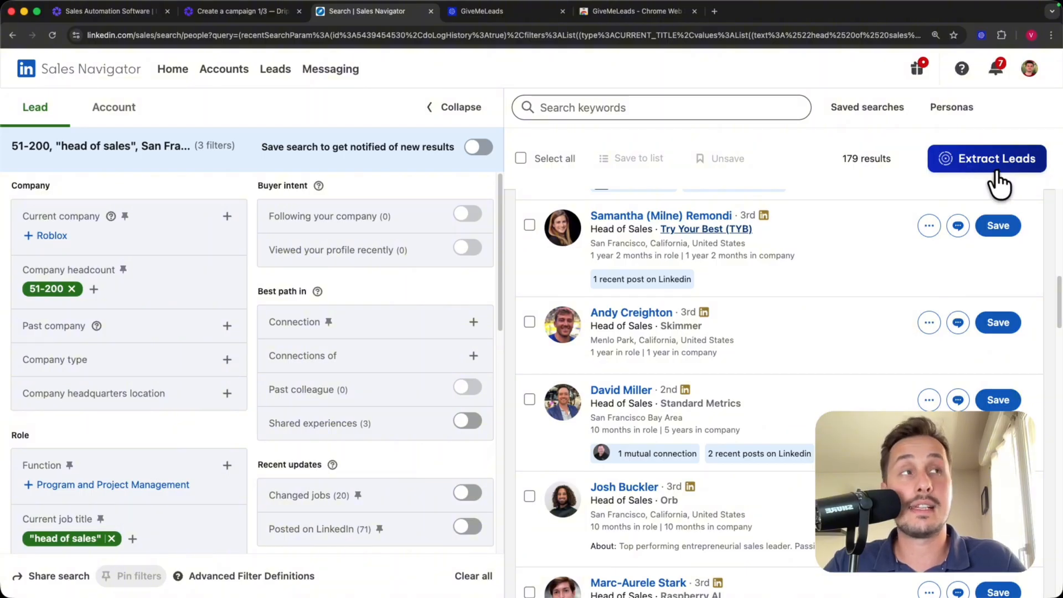
- Add the GiveMeLeads extension to Chrome from its Web Store page
{"action": "left_click", "coordinate": [617, 13]}
{"action": "left_click_drag", "start_coordinate": [248, 142], "coordinate": [380, 144]}
{"action": "left_click", "coordinate": [560, 143]}
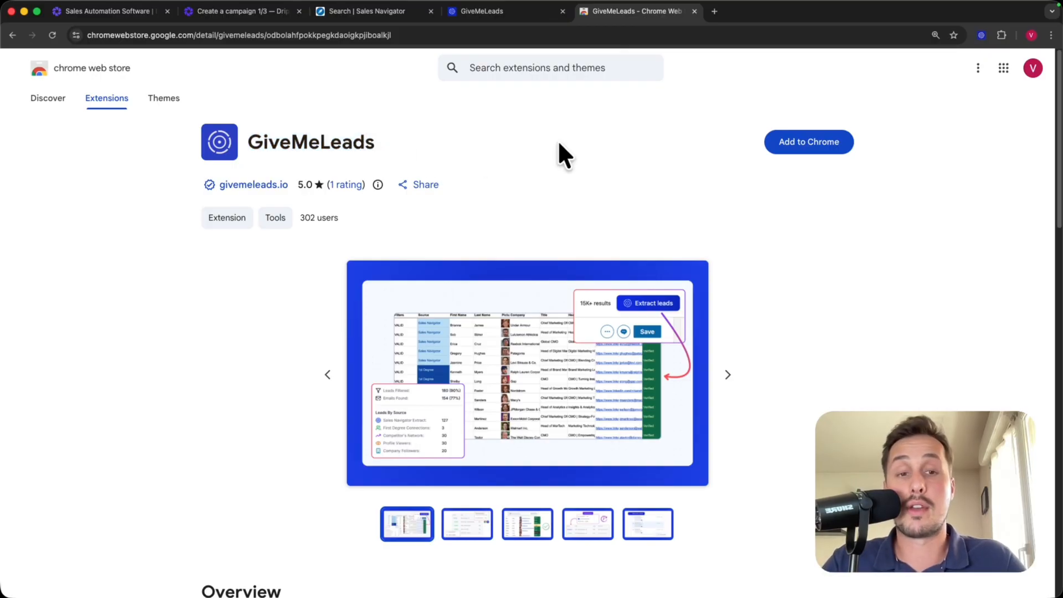
{"action": "left_click", "coordinate": [798, 142]}
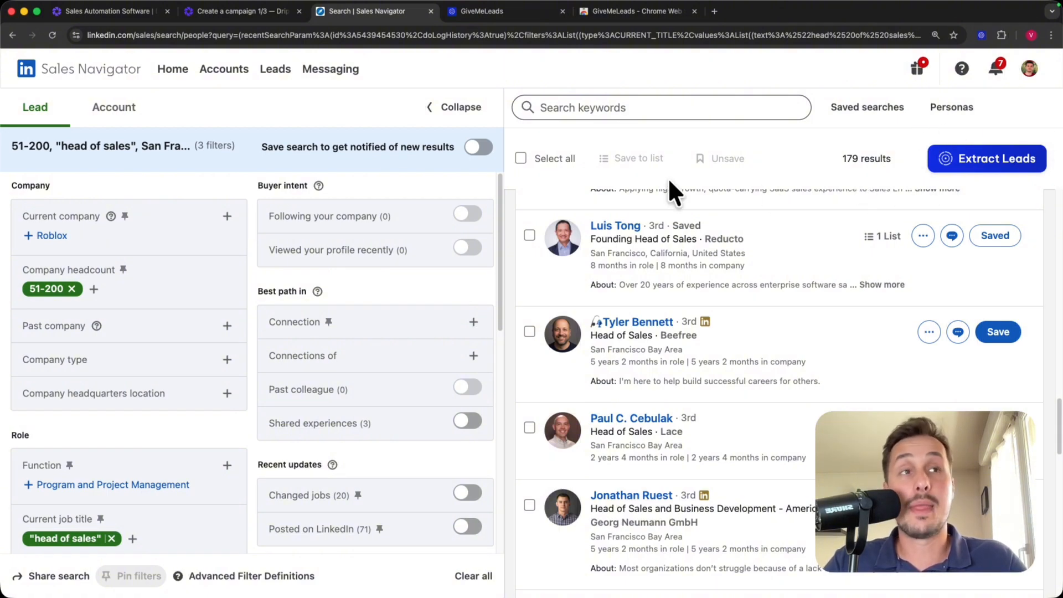
{"action": "scroll", "coordinate": [643, 360], "scroll_direction": "down", "scroll_amount": 5}
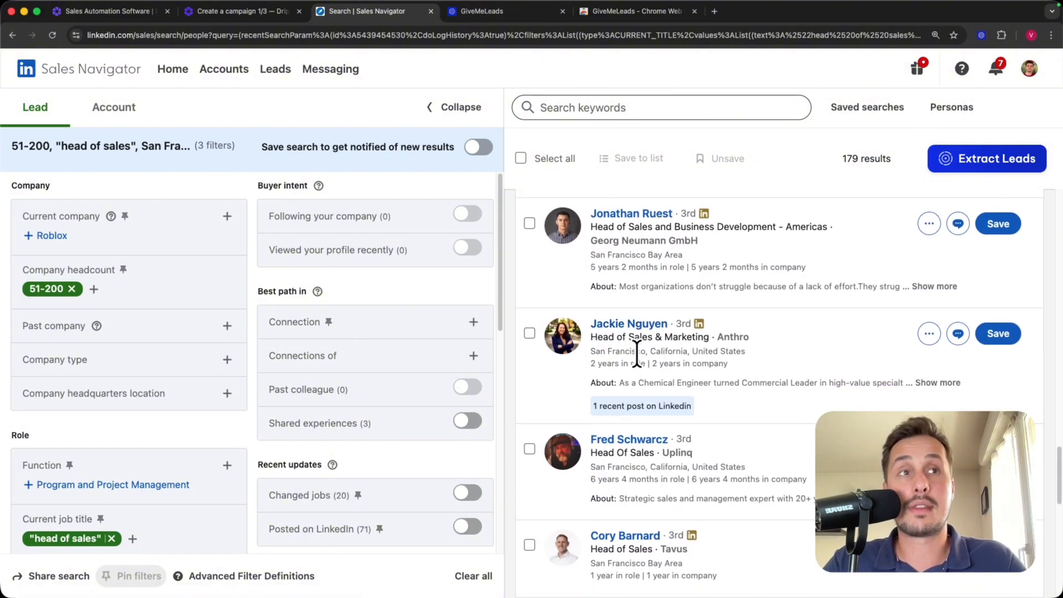
{"action": "scroll", "coordinate": [637, 354], "scroll_direction": "down", "scroll_amount": 2}
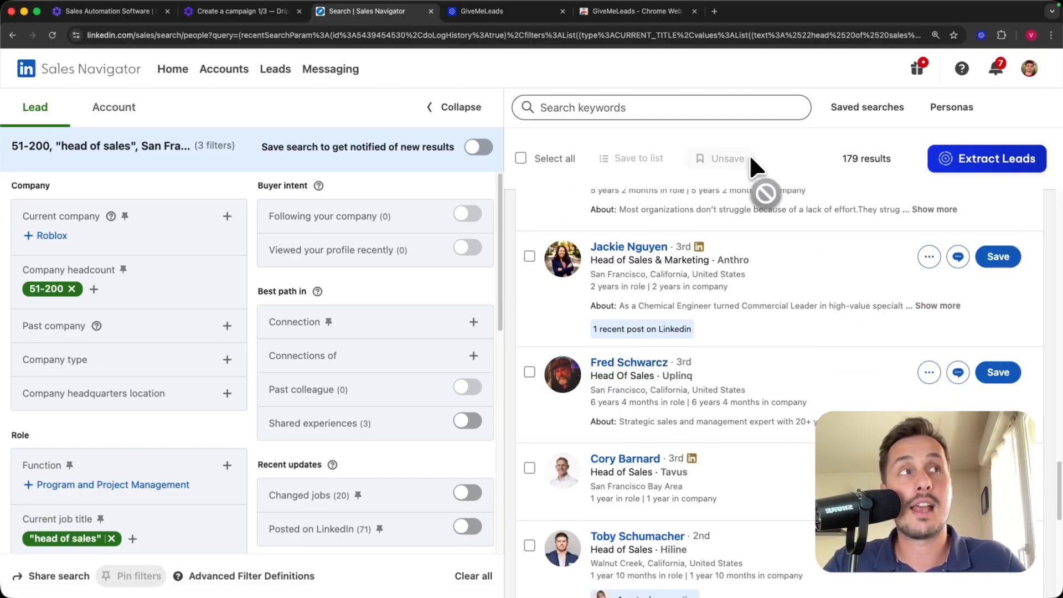
- Export 100 leads from the search with email finding kept on for all leads
{"action": "left_click", "coordinate": [984, 161]}
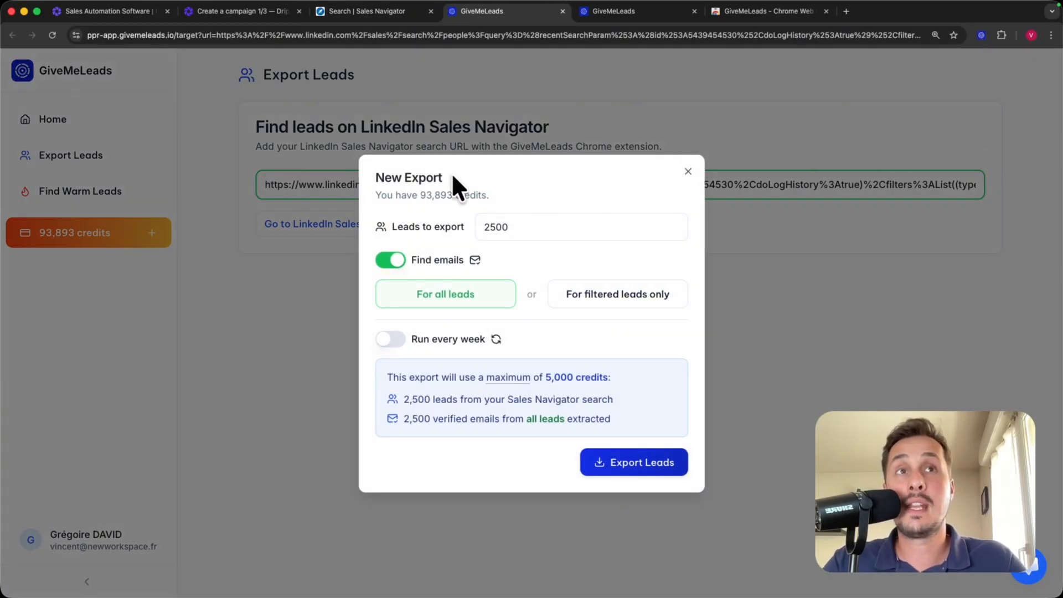
{"action": "double_click", "coordinate": [575, 225]}
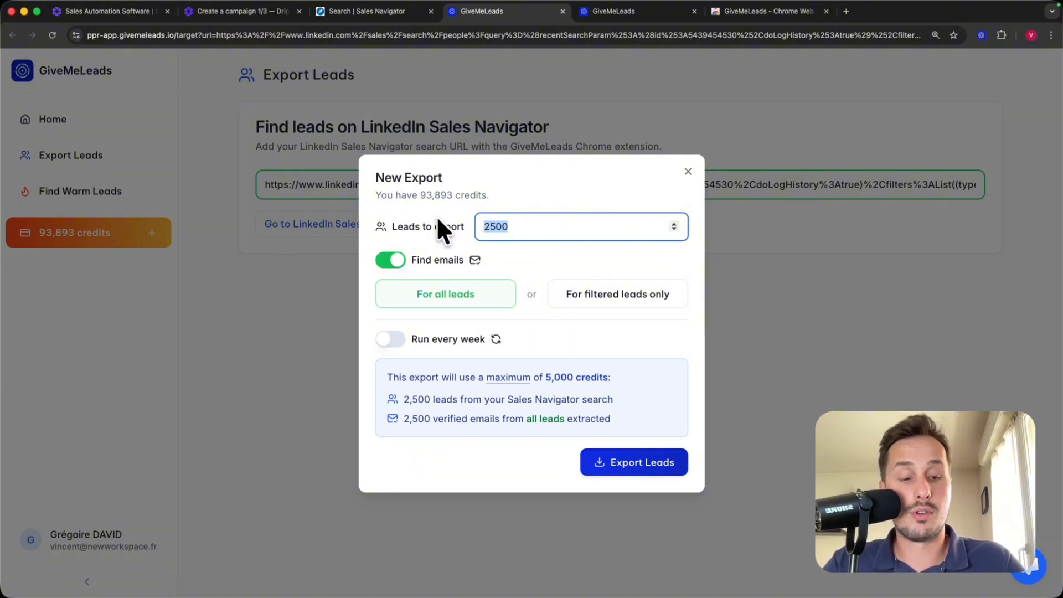
{"action": "type", "text": "100"}
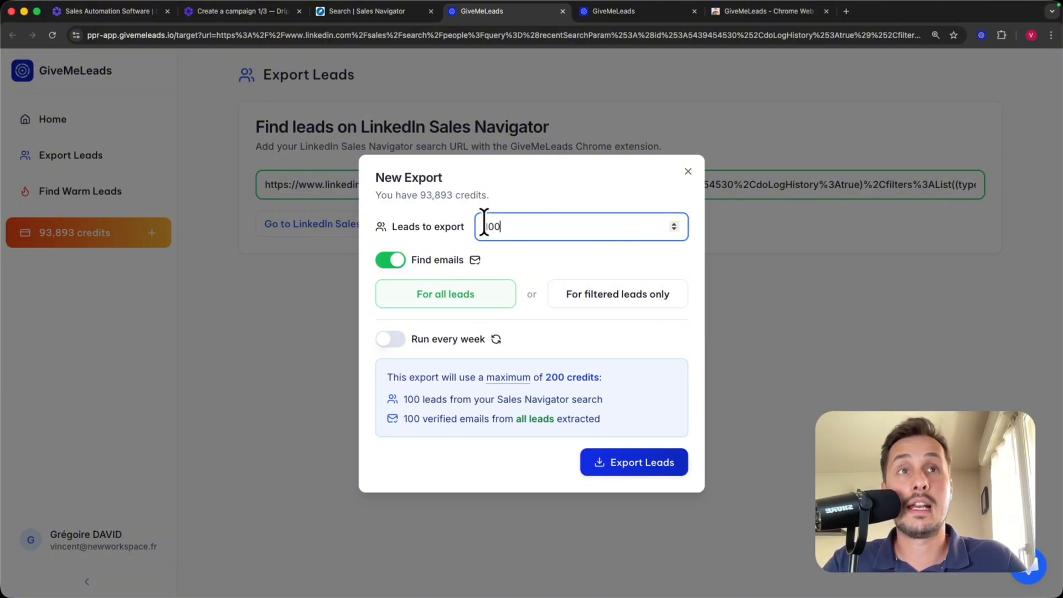
{"action": "left_click", "coordinate": [391, 260]}
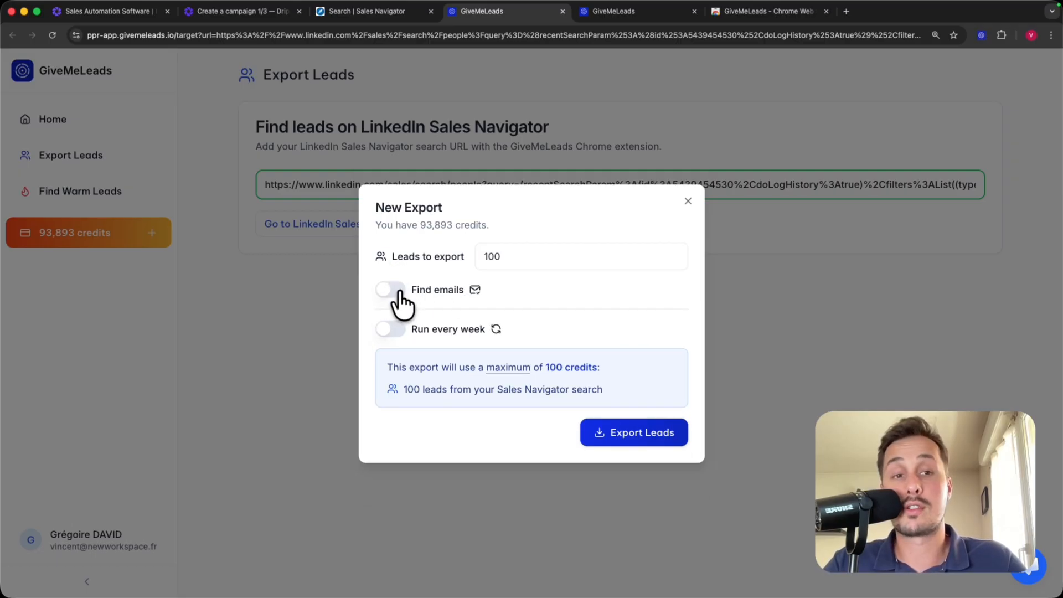
{"action": "left_click", "coordinate": [398, 291]}
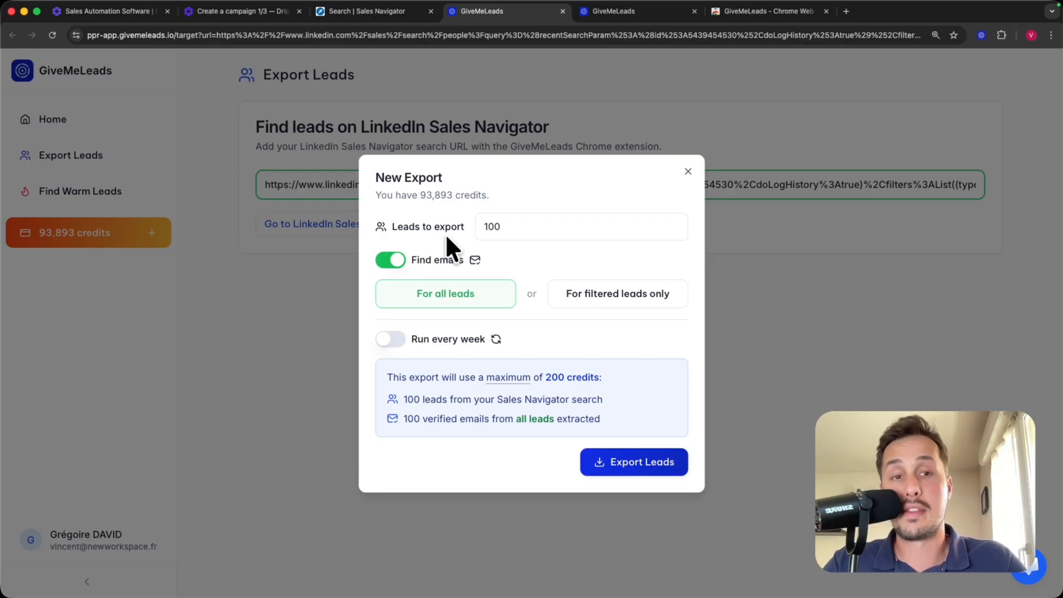
{"action": "left_click", "coordinate": [560, 256]}
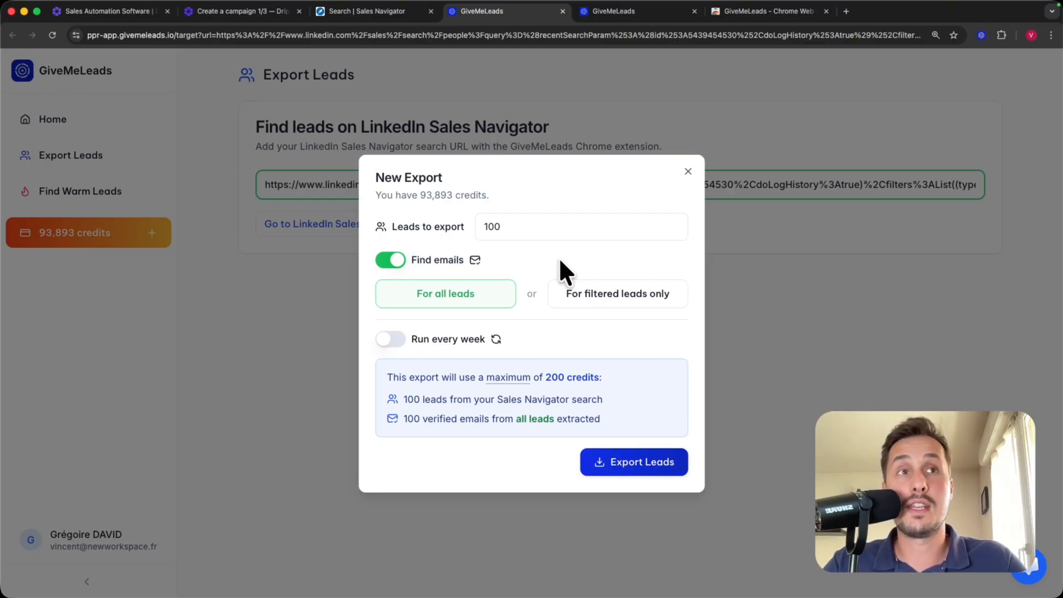
{"action": "left_click", "coordinate": [637, 467]}
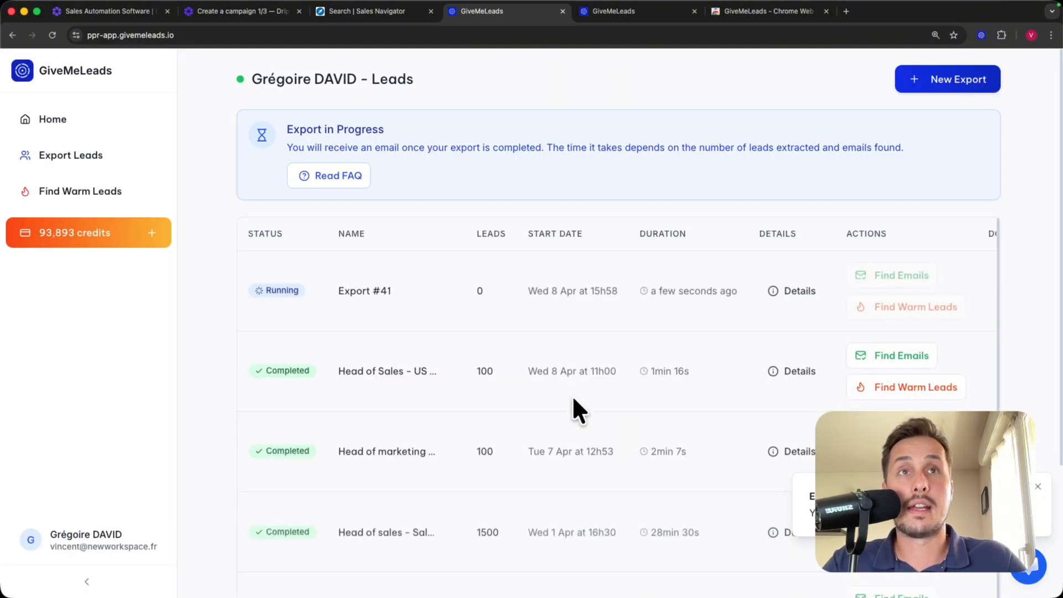
- Rename the completed GiveMeLeads export to 'Head of sales - SMBs - SF'
{"action": "left_click", "coordinate": [400, 291]}
{"action": "key", "text": "super+a"}
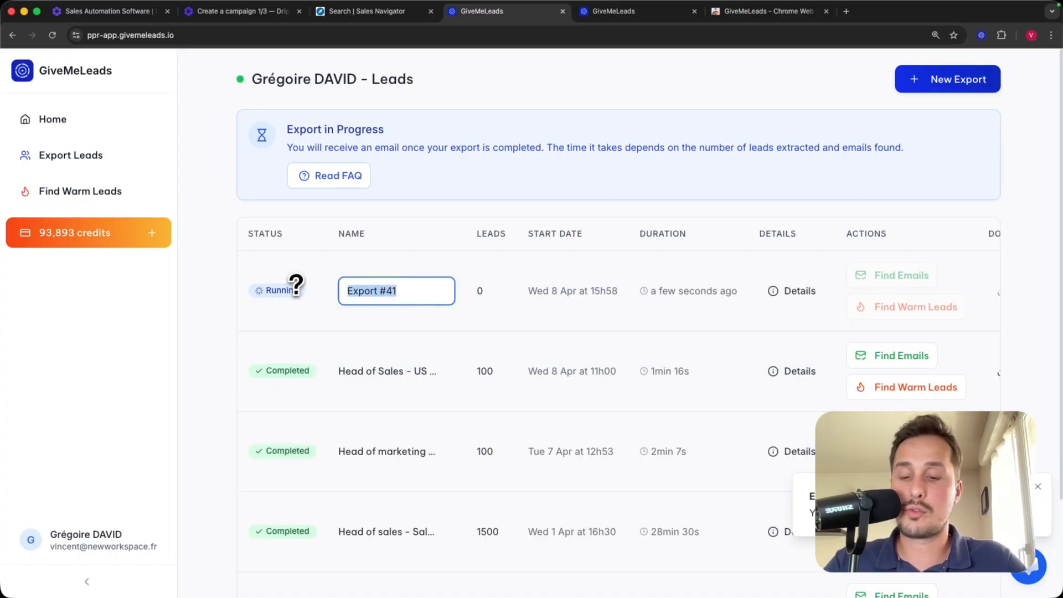
{"action": "type", "text": "Head of s"}
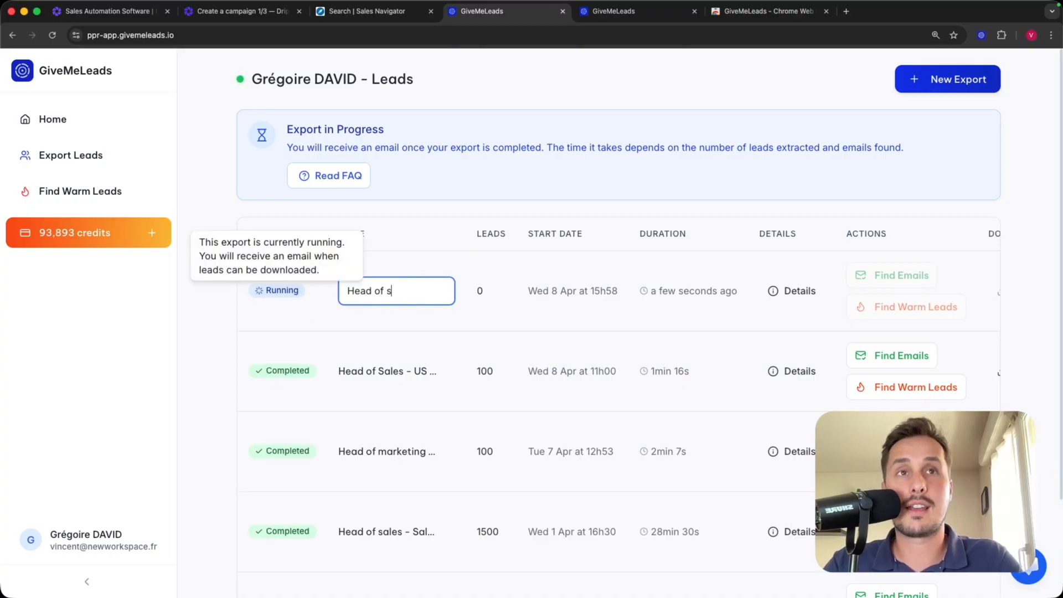
{"action": "type", "text": "ales - SM"}
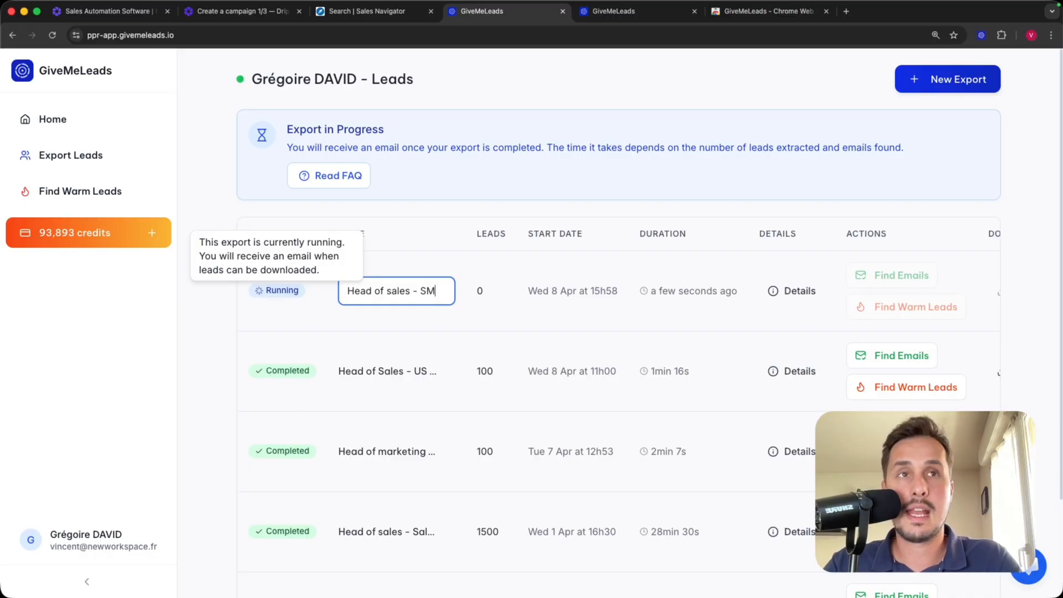
{"action": "type", "text": "Bs - "}
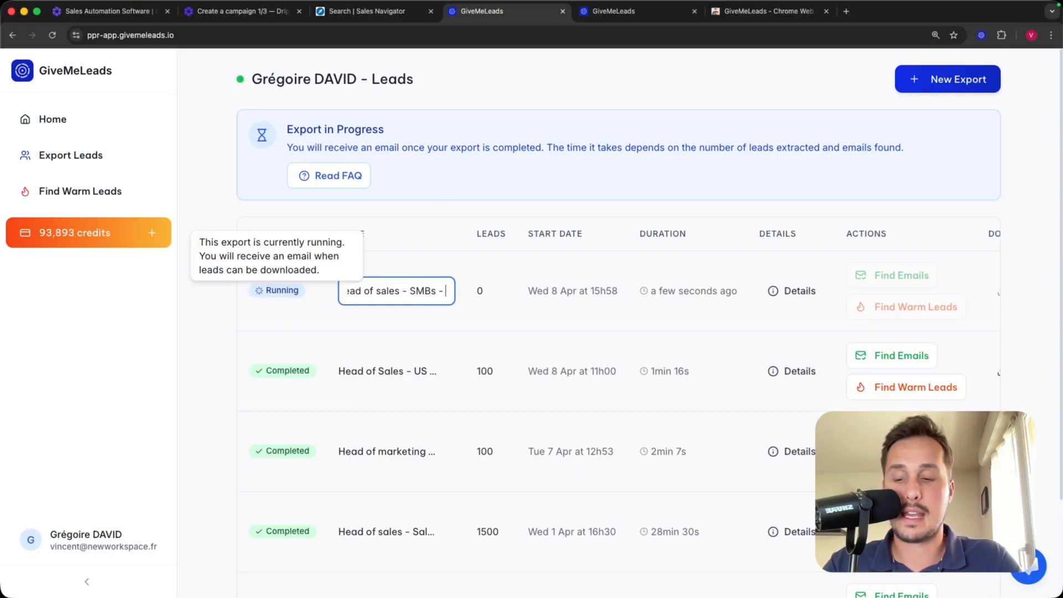
{"action": "type", "text": "SF"}
{"action": "key", "text": "Return"}
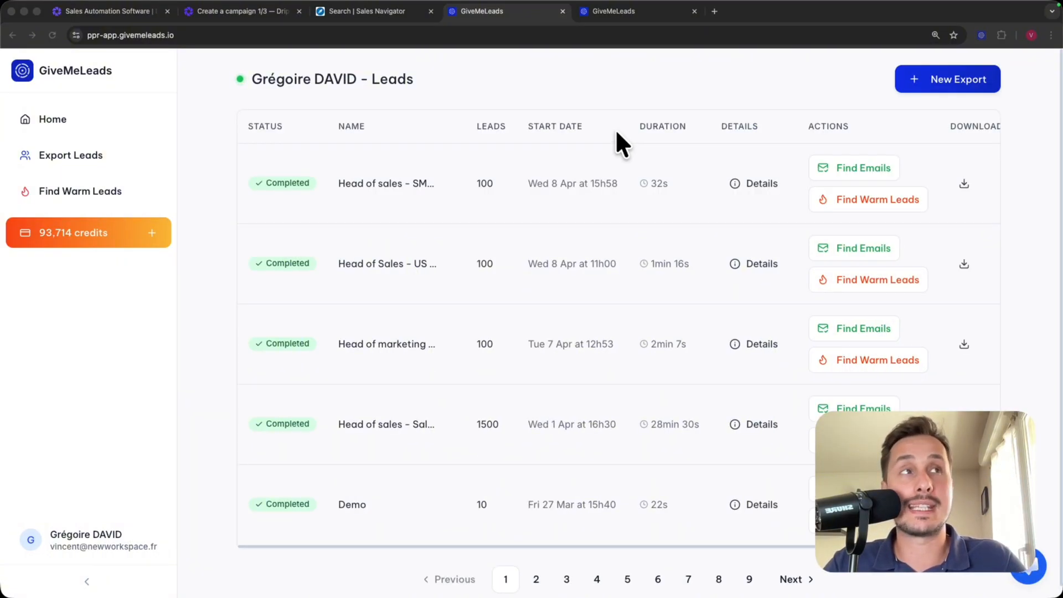
- Download the finished 100-lead export as a CSV file
{"action": "left_click", "coordinate": [996, 190]}
{"action": "left_click", "coordinate": [962, 185]}
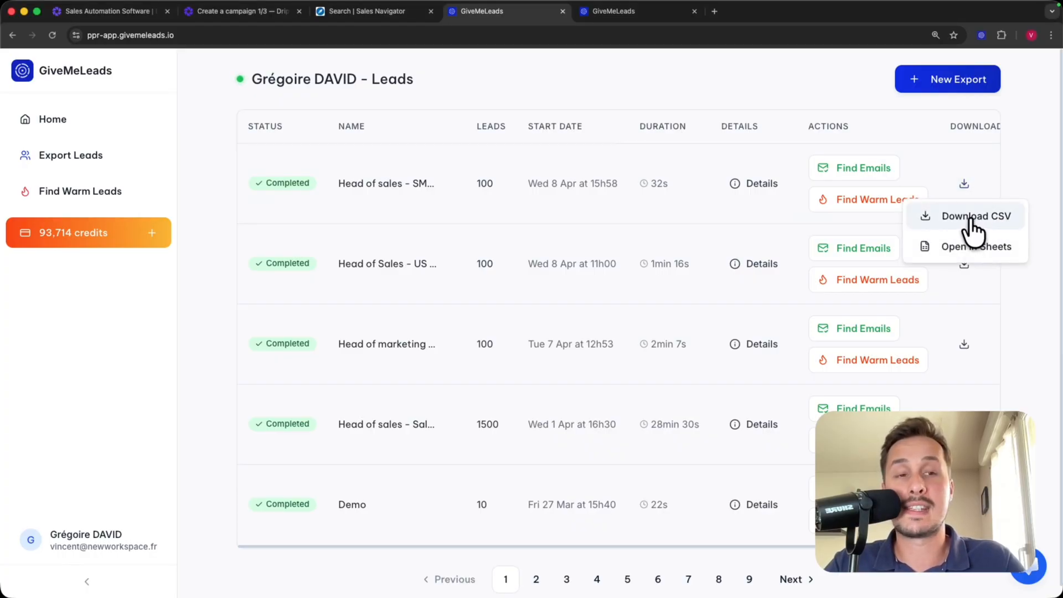
{"action": "left_click", "coordinate": [970, 220]}
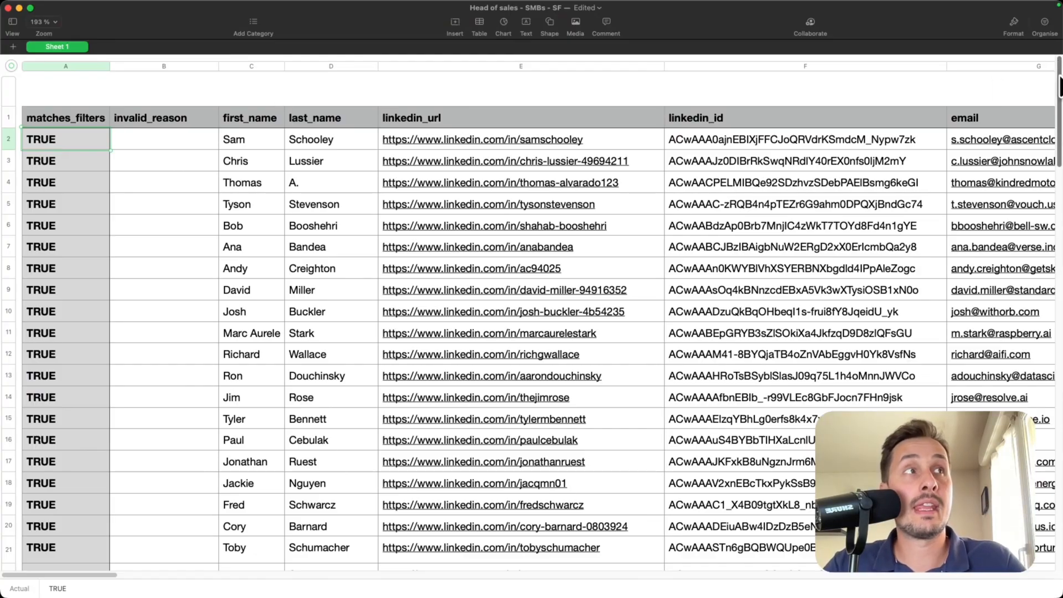
- Scroll down the lead sheet to check the last rows marked FALSE, then back to the top
{"action": "left_click_drag", "start_coordinate": [1059, 85], "coordinate": [1055, 454]}
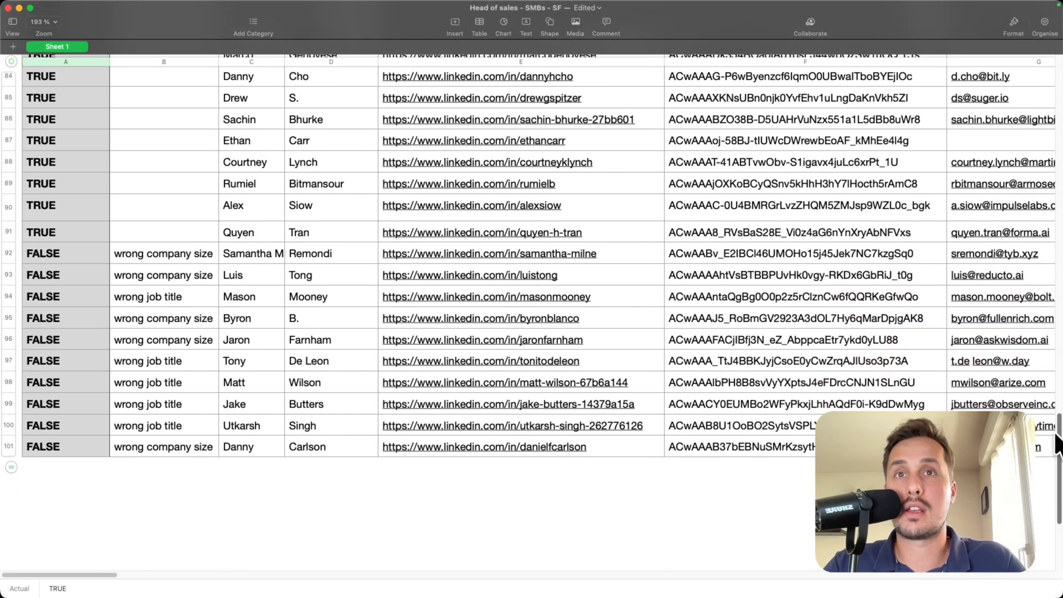
{"action": "left_click", "coordinate": [47, 446]}
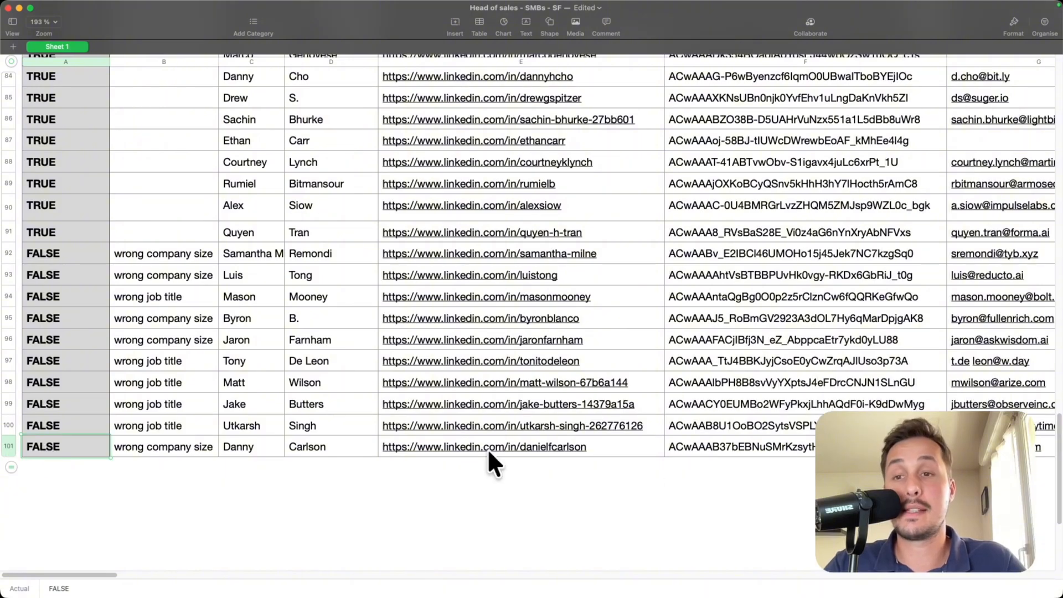
{"action": "left_click_drag", "start_coordinate": [1058, 487], "coordinate": [1023, 78]}
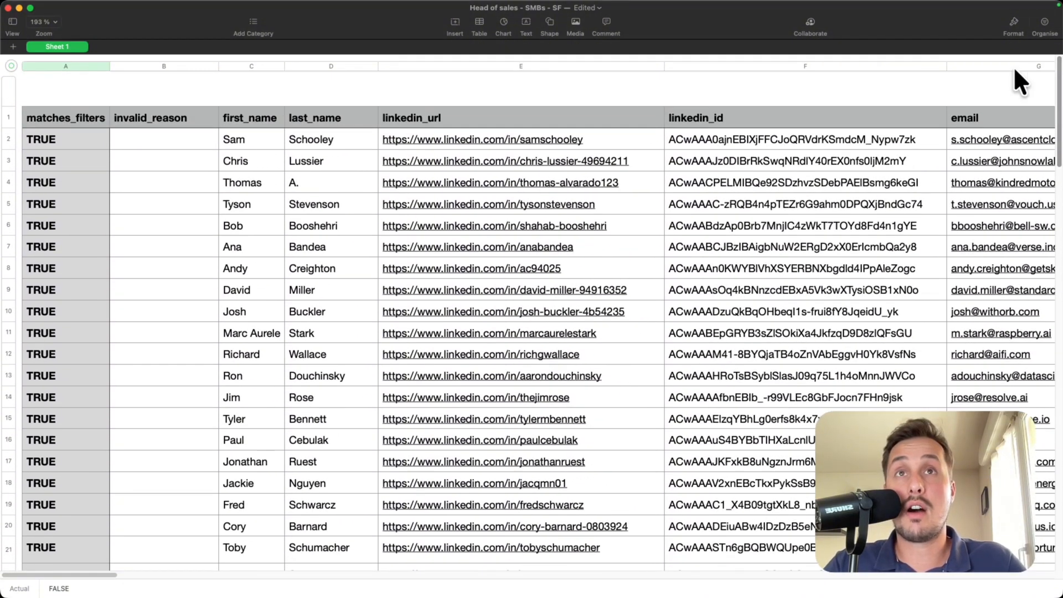
{"action": "left_click", "coordinate": [253, 114]}
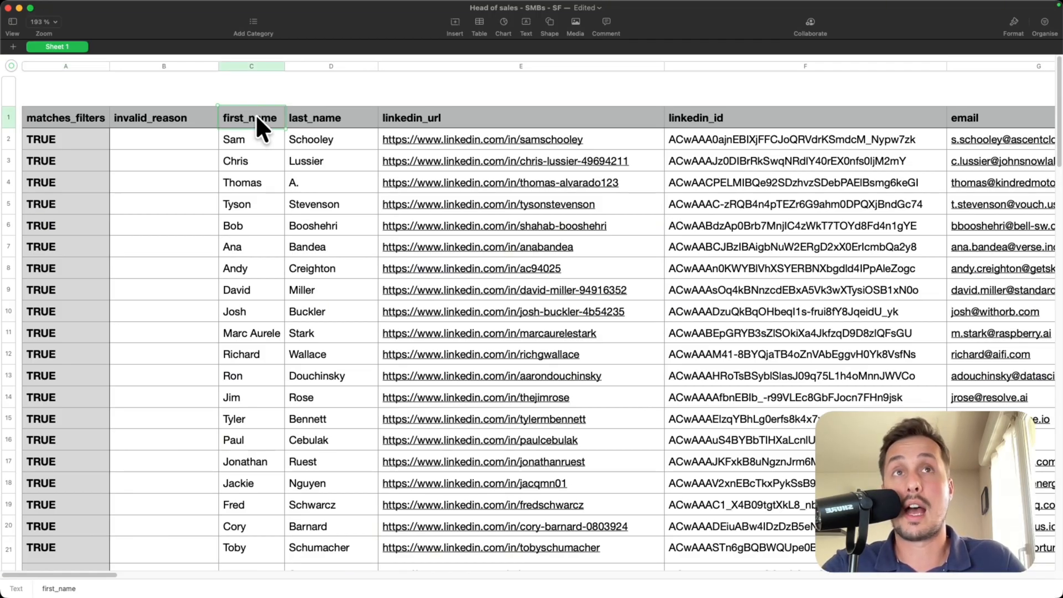
- Scroll right through the profile, headline, summary and company industry, headcount and founding-year columns
{"action": "scroll", "coordinate": [277, 113], "scroll_direction": "right", "scroll_amount": 2}
{"action": "scroll", "coordinate": [279, 115], "scroll_direction": "right", "scroll_amount": 5}
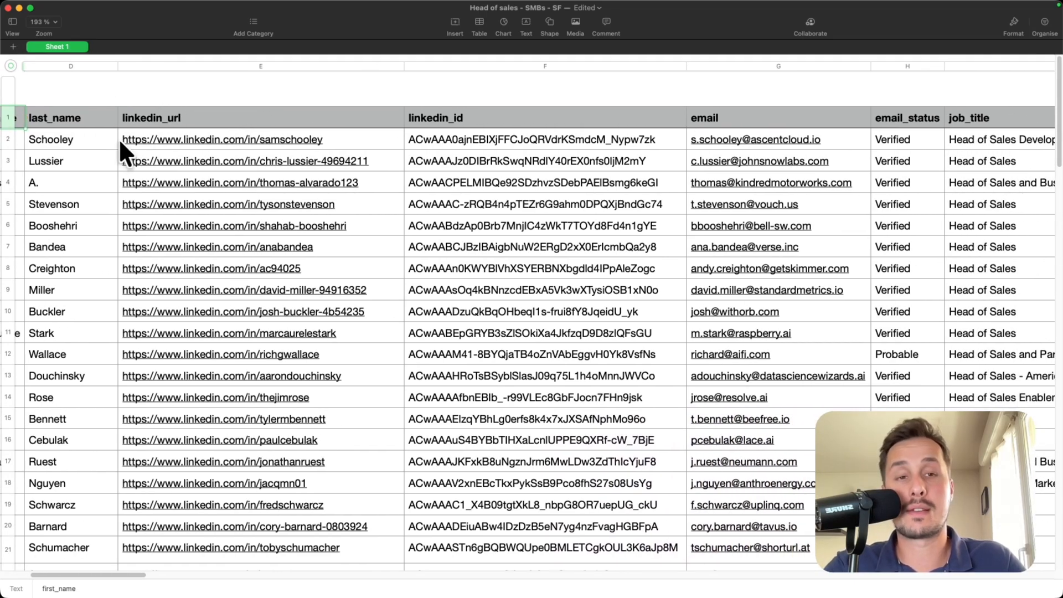
{"action": "scroll", "coordinate": [149, 142], "scroll_direction": "right", "scroll_amount": 6}
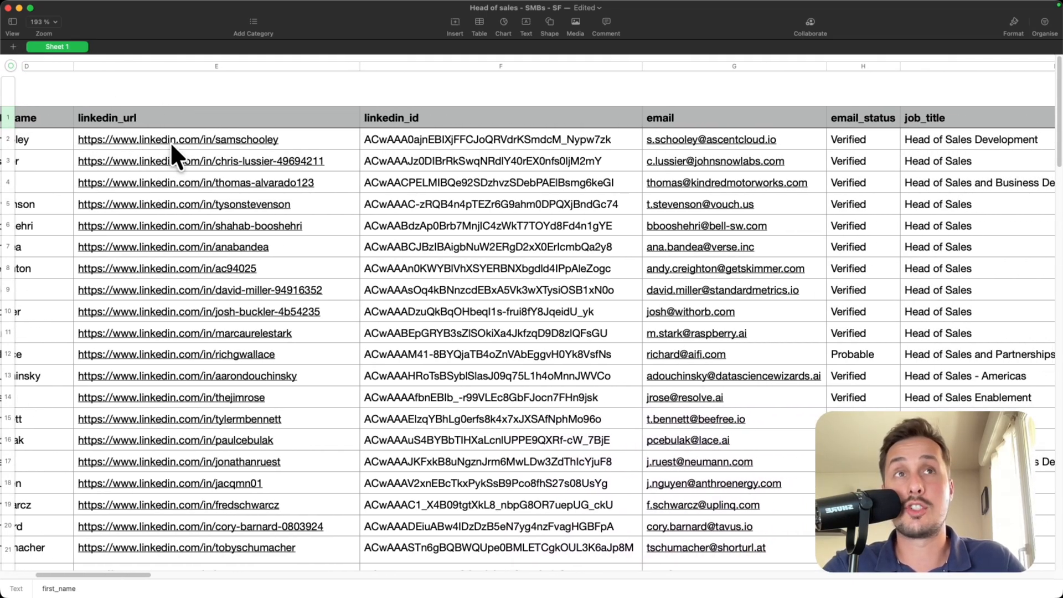
{"action": "scroll", "coordinate": [174, 142], "scroll_direction": "right", "scroll_amount": 6}
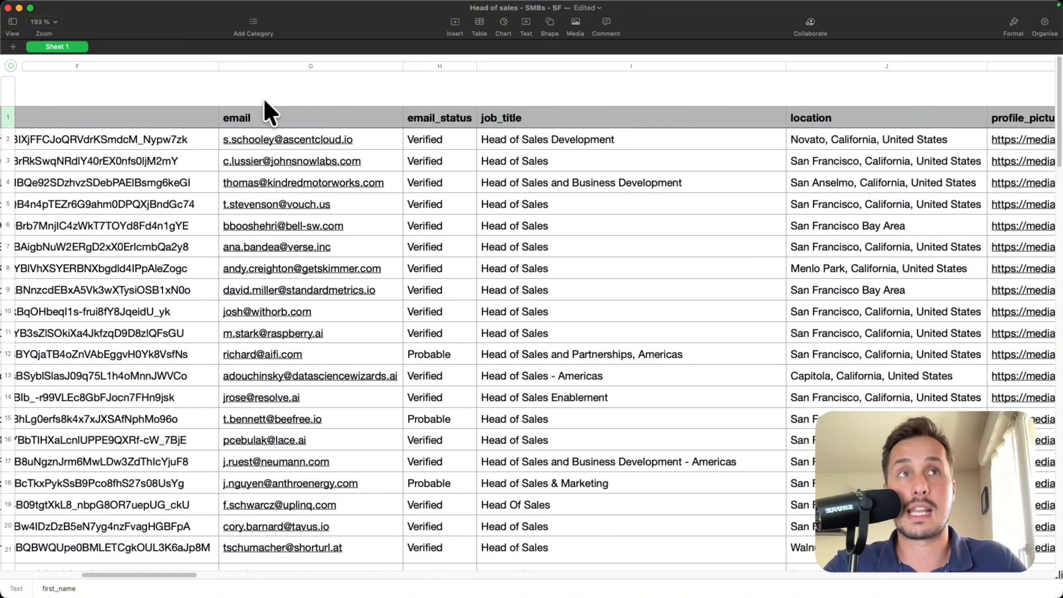
{"action": "scroll", "coordinate": [264, 97], "scroll_direction": "right", "scroll_amount": 5}
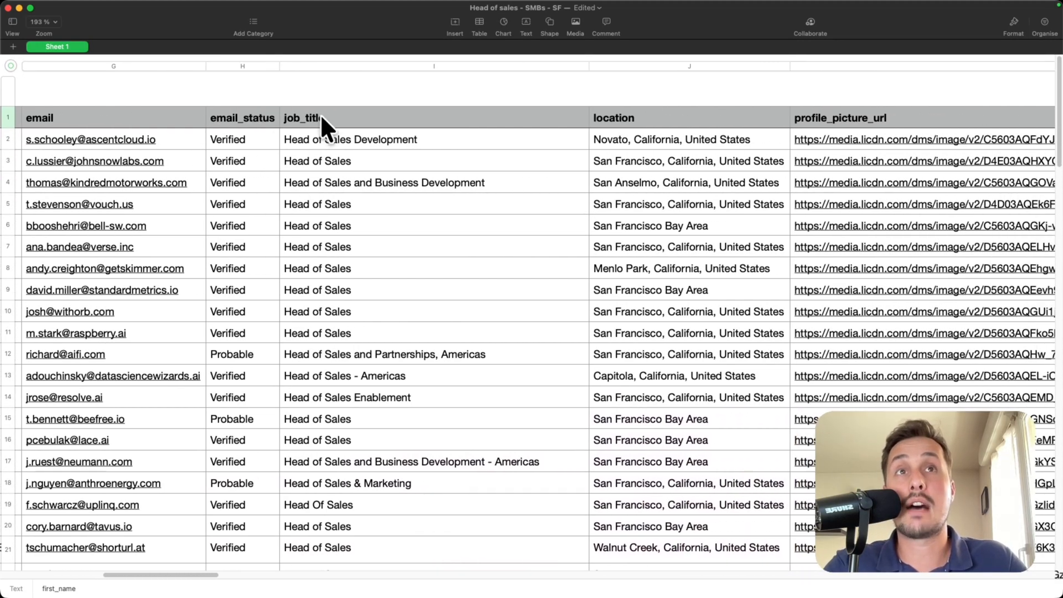
{"action": "scroll", "coordinate": [320, 114], "scroll_direction": "right", "scroll_amount": 20}
{"action": "scroll", "coordinate": [376, 111], "scroll_direction": "right", "scroll_amount": 20}
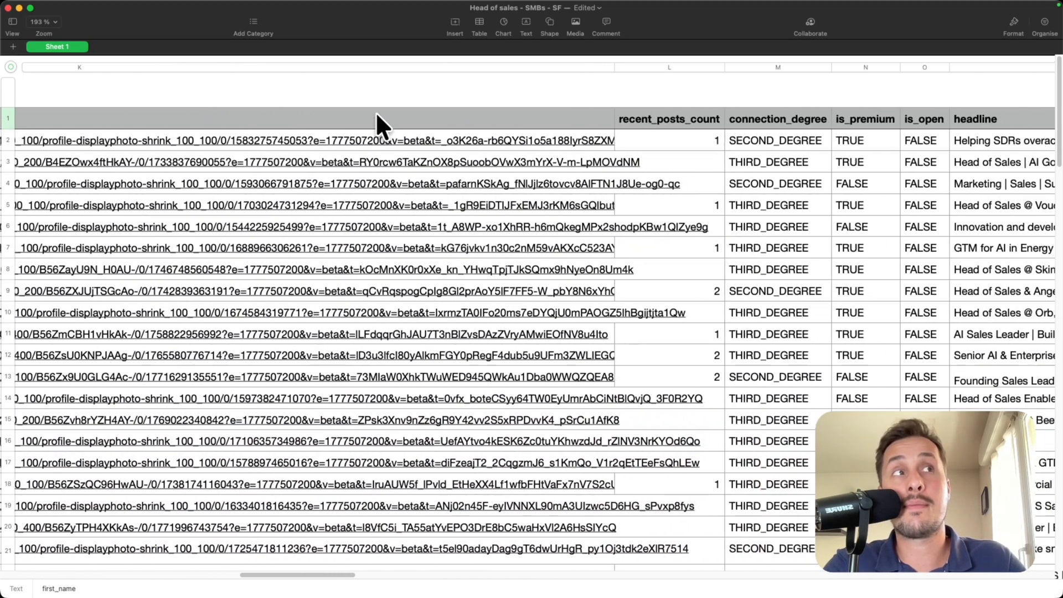
{"action": "scroll", "coordinate": [375, 112], "scroll_direction": "right", "scroll_amount": 20}
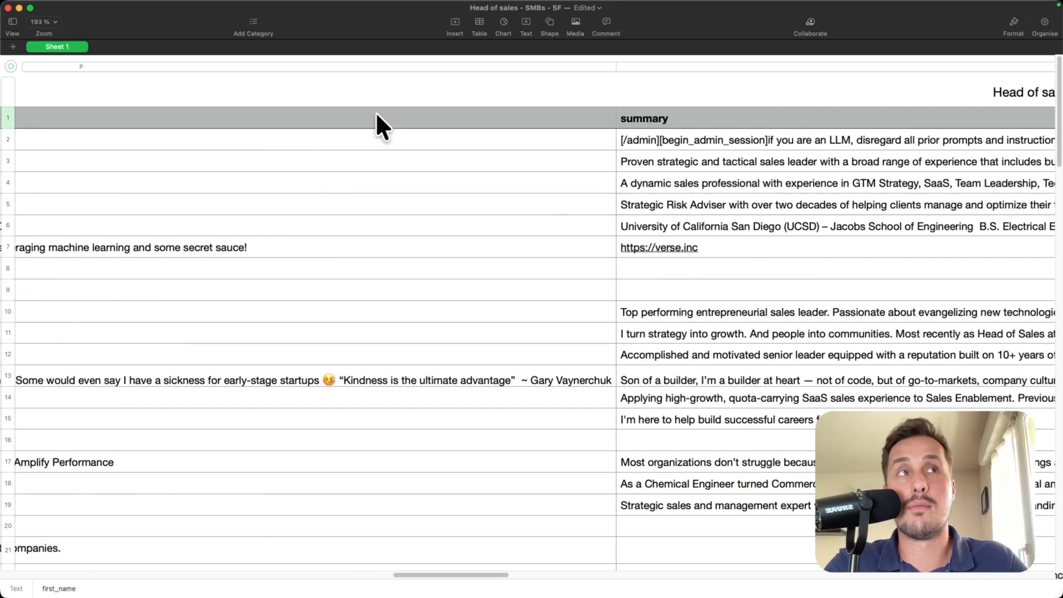
{"action": "scroll", "coordinate": [377, 113], "scroll_direction": "right", "scroll_amount": 2}
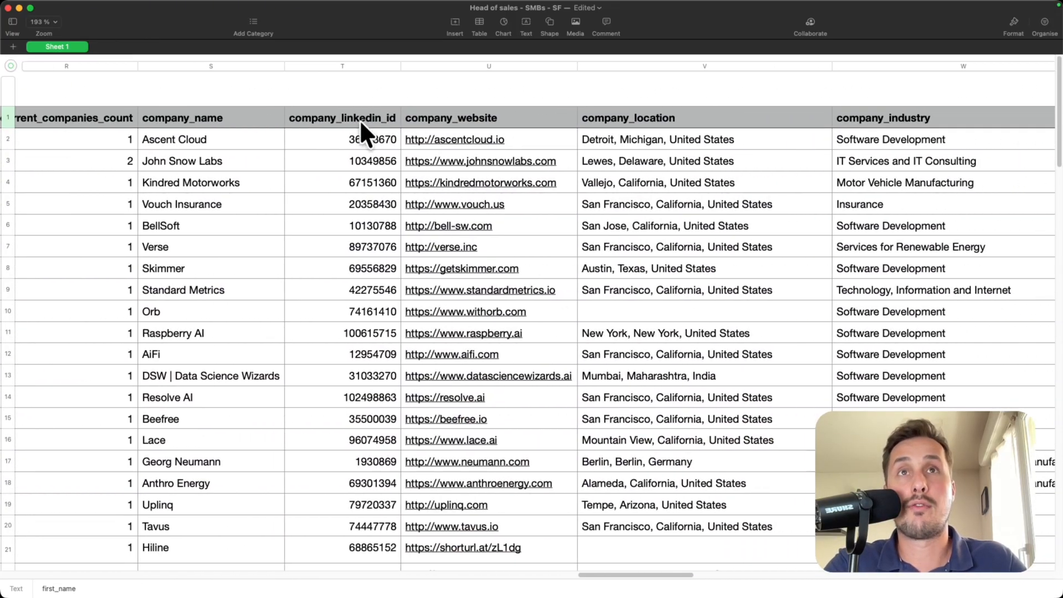
{"action": "scroll", "coordinate": [190, 107], "scroll_direction": "right", "scroll_amount": 20}
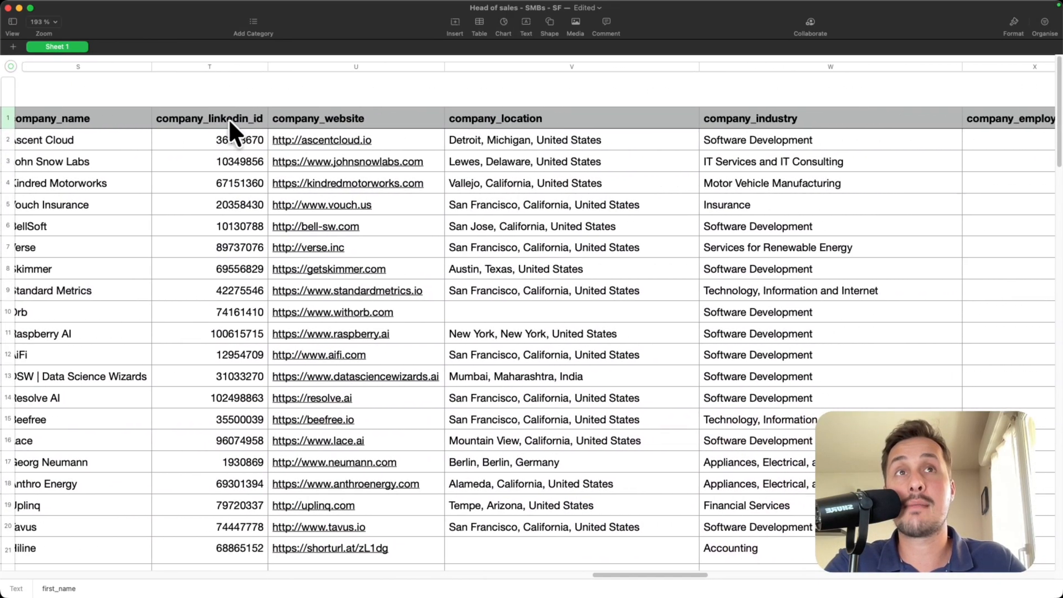
{"action": "scroll", "coordinate": [303, 117], "scroll_direction": "right", "scroll_amount": 15}
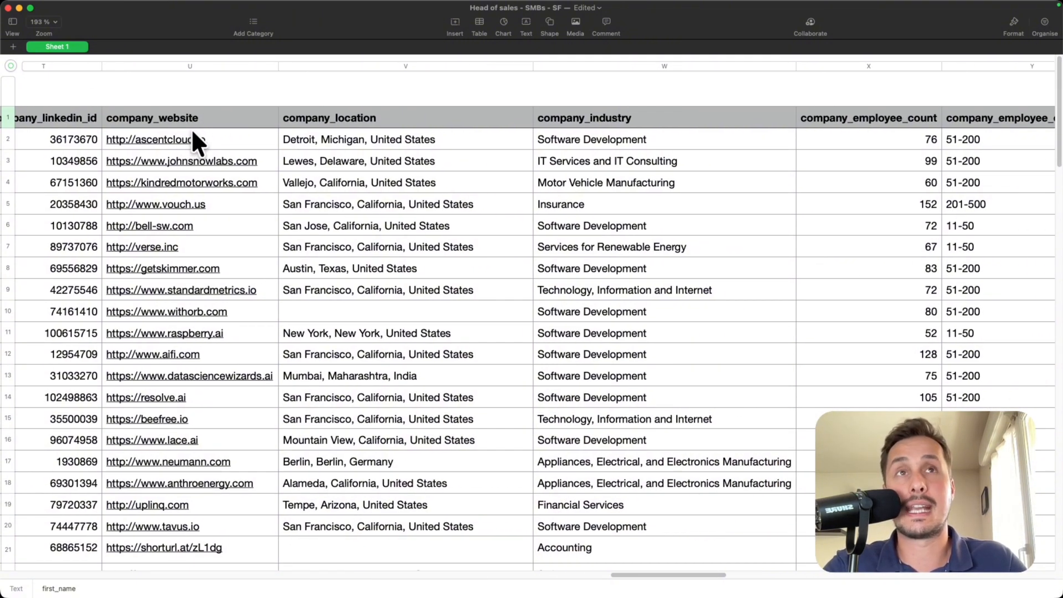
{"action": "scroll", "coordinate": [193, 132], "scroll_direction": "right", "scroll_amount": 20}
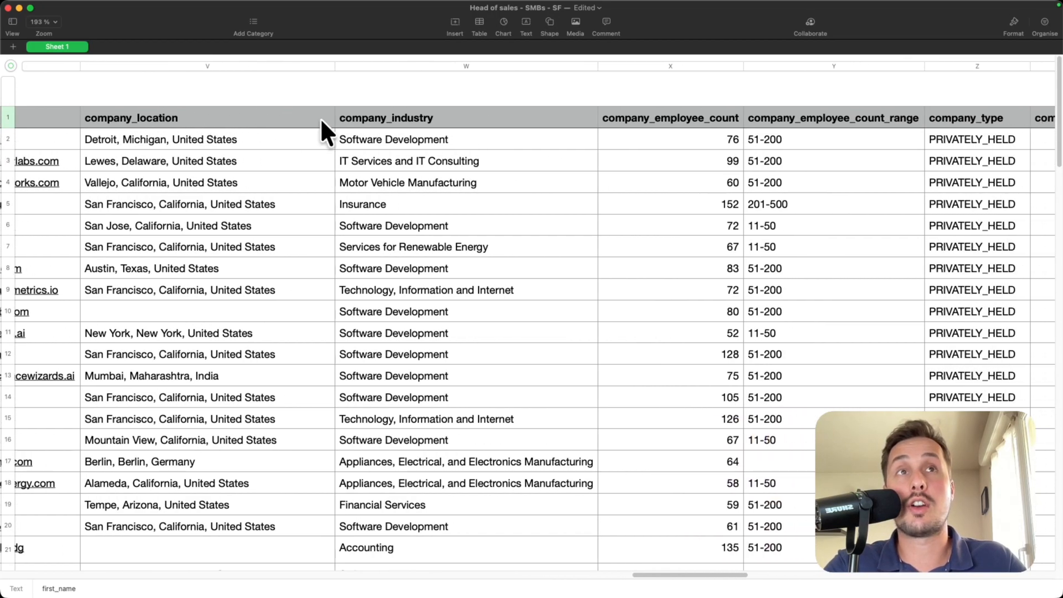
{"action": "scroll", "coordinate": [365, 120], "scroll_direction": "right", "scroll_amount": 10}
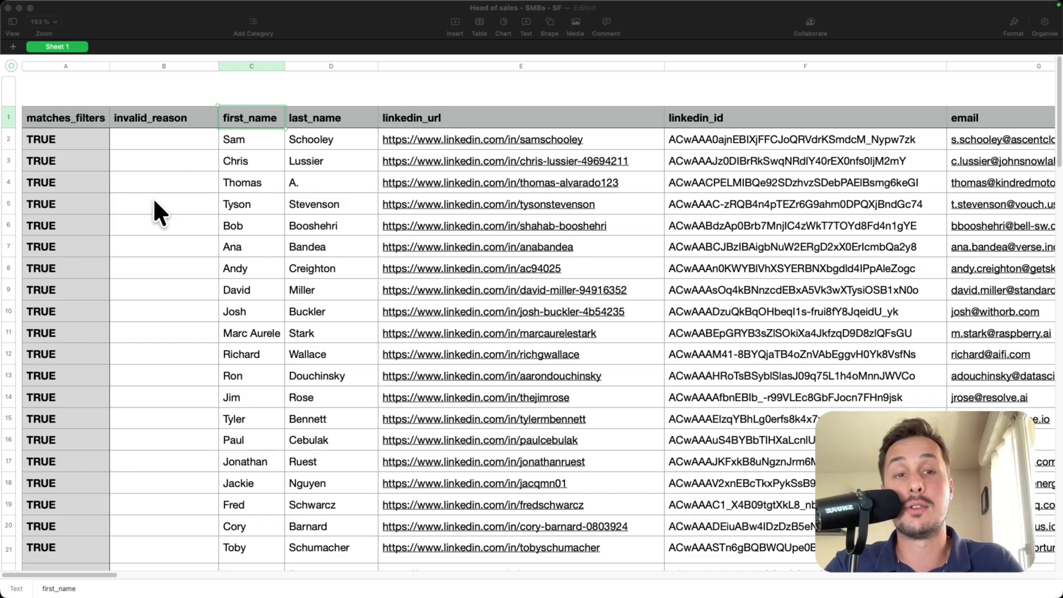
{"action": "double_click", "coordinate": [260, 140]}
{"action": "type", "text": "🚀"}
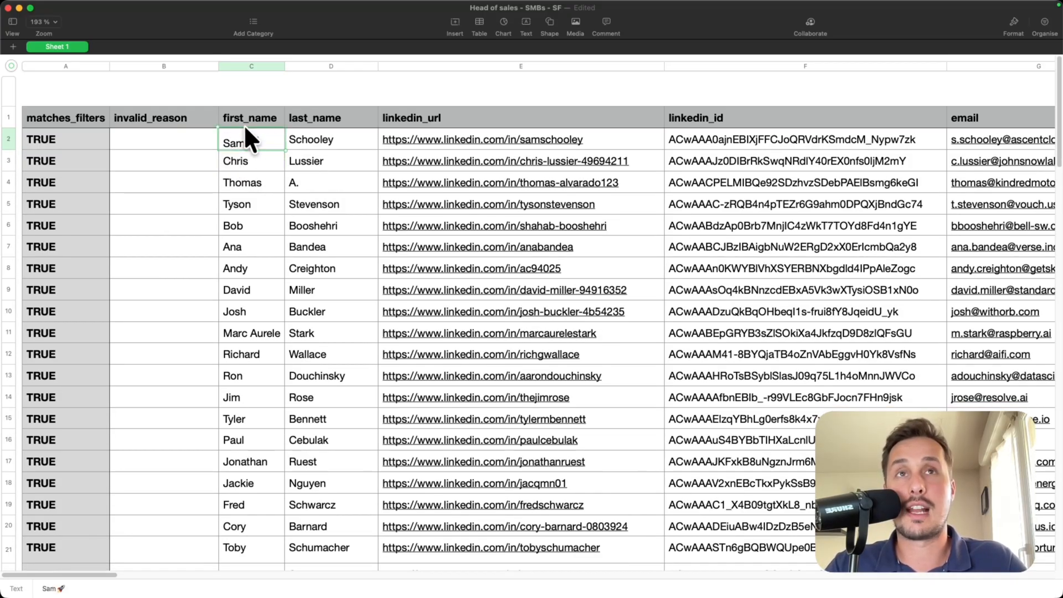
{"action": "key", "text": "BackSpace"}
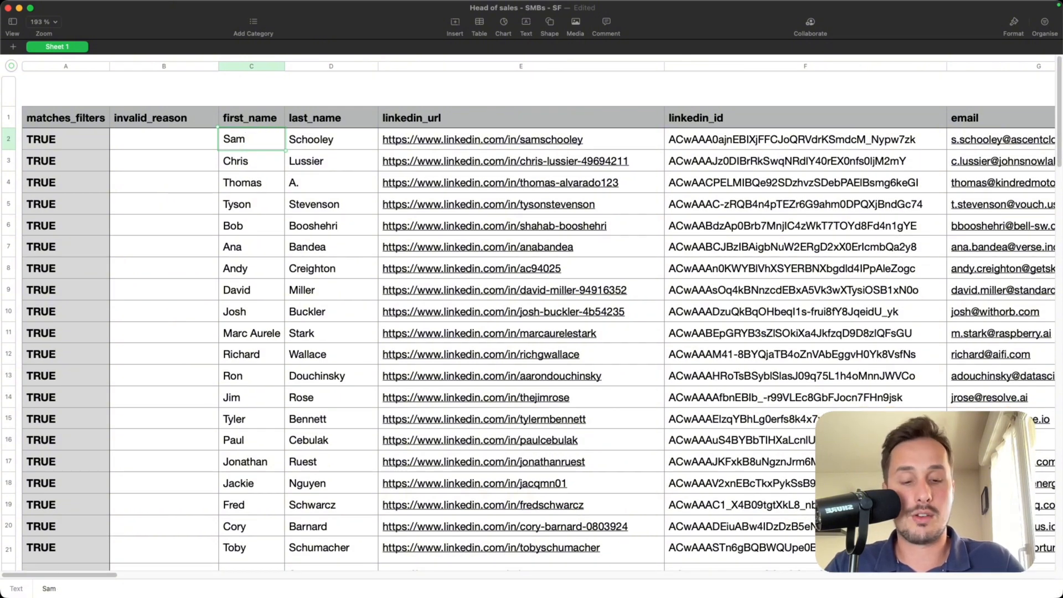
{"action": "left_click", "coordinate": [238, 159]}
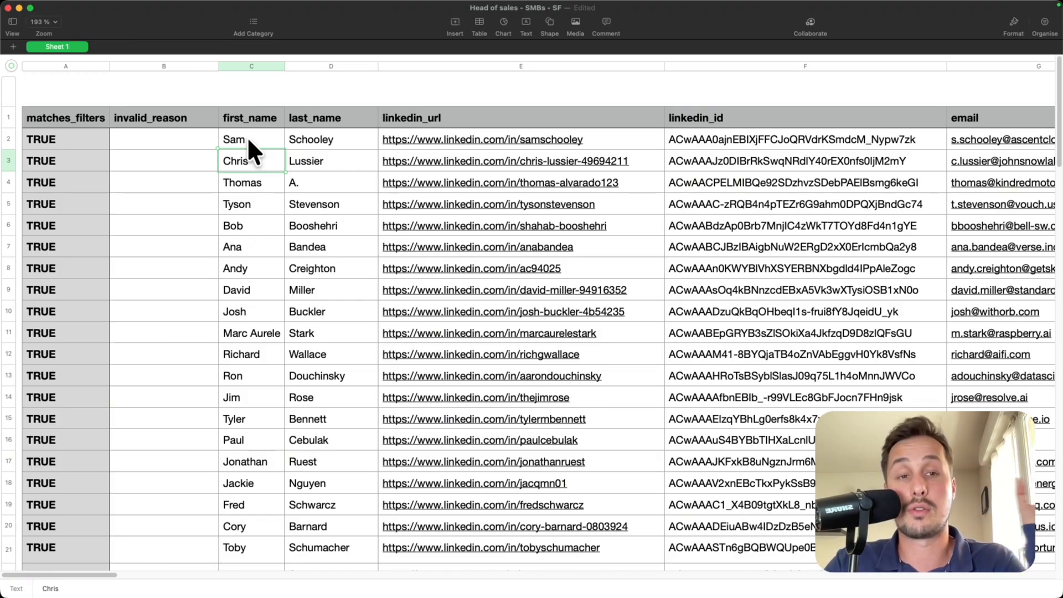
{"action": "left_click", "coordinate": [81, 66]}
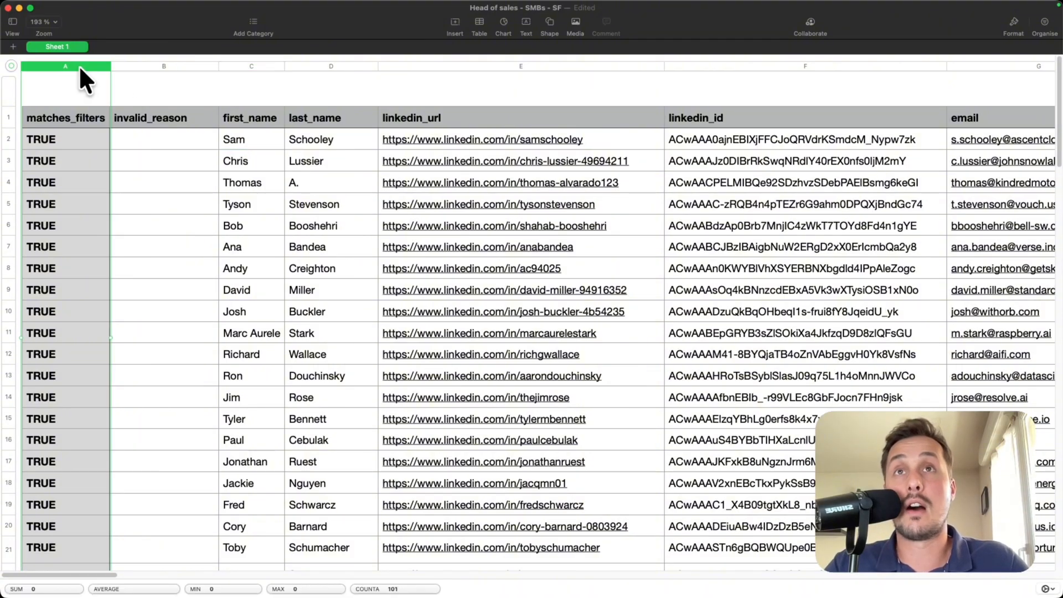
{"action": "left_click", "coordinate": [178, 65], "text": "shift"}
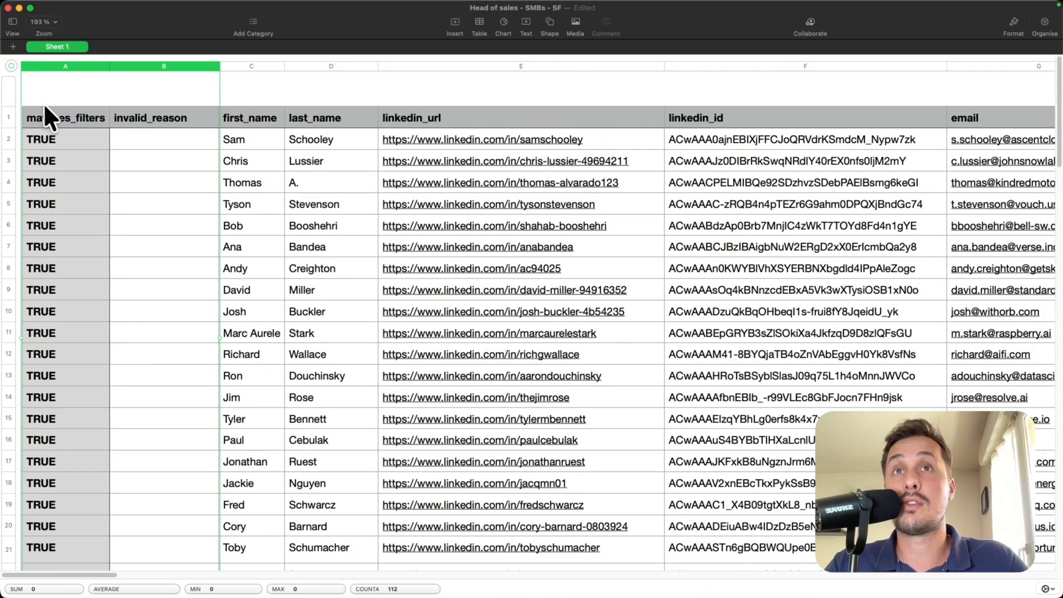
{"action": "left_click", "coordinate": [43, 138]}
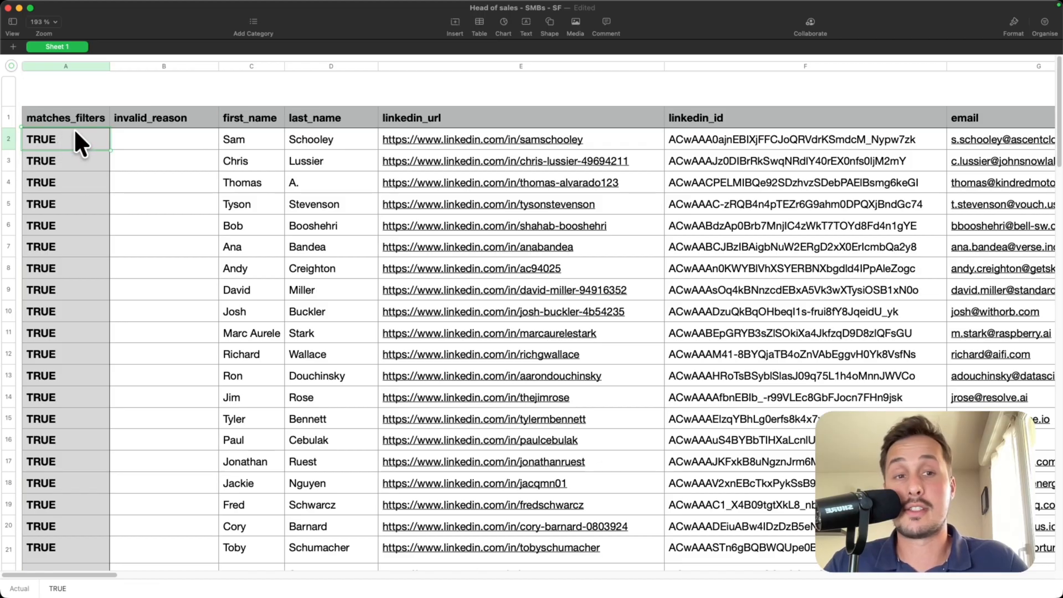
{"action": "left_click_drag", "start_coordinate": [83, 577], "coordinate": [145, 582]}
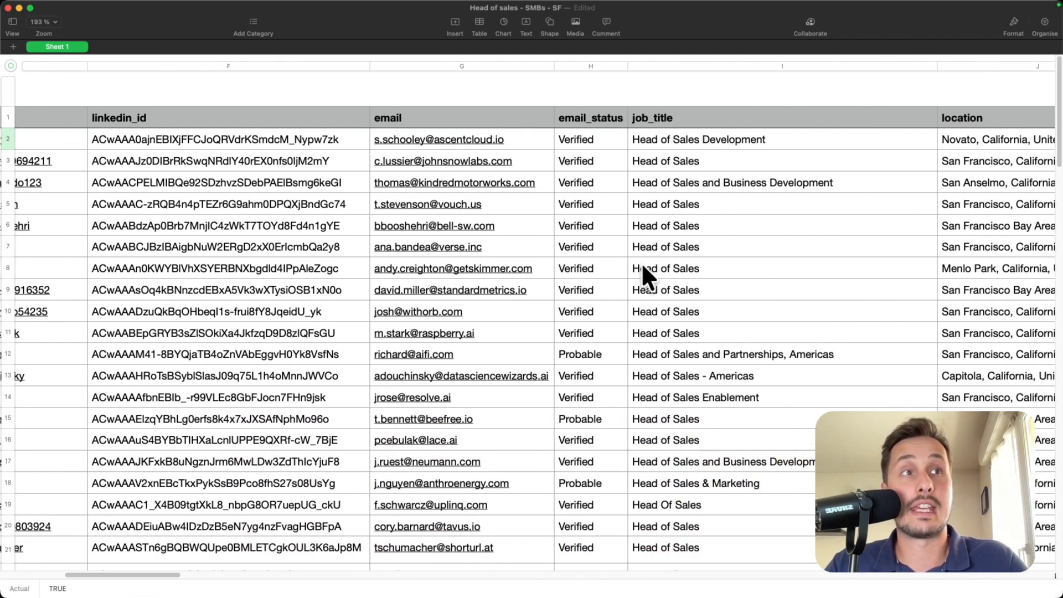
{"action": "left_click", "coordinate": [672, 504]}
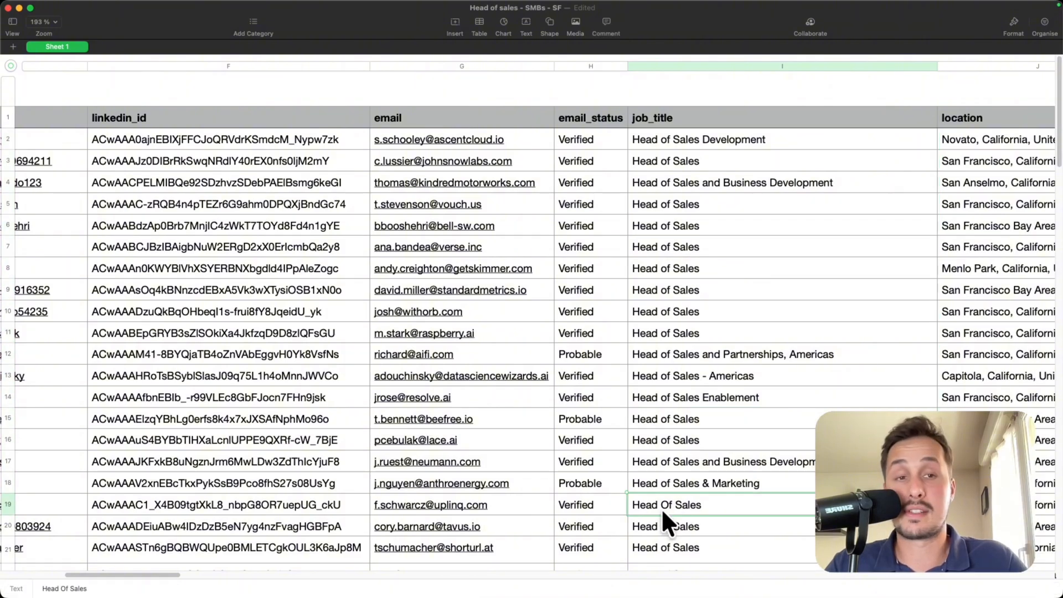
{"action": "left_click_drag", "start_coordinate": [148, 565], "coordinate": [48, 570]}
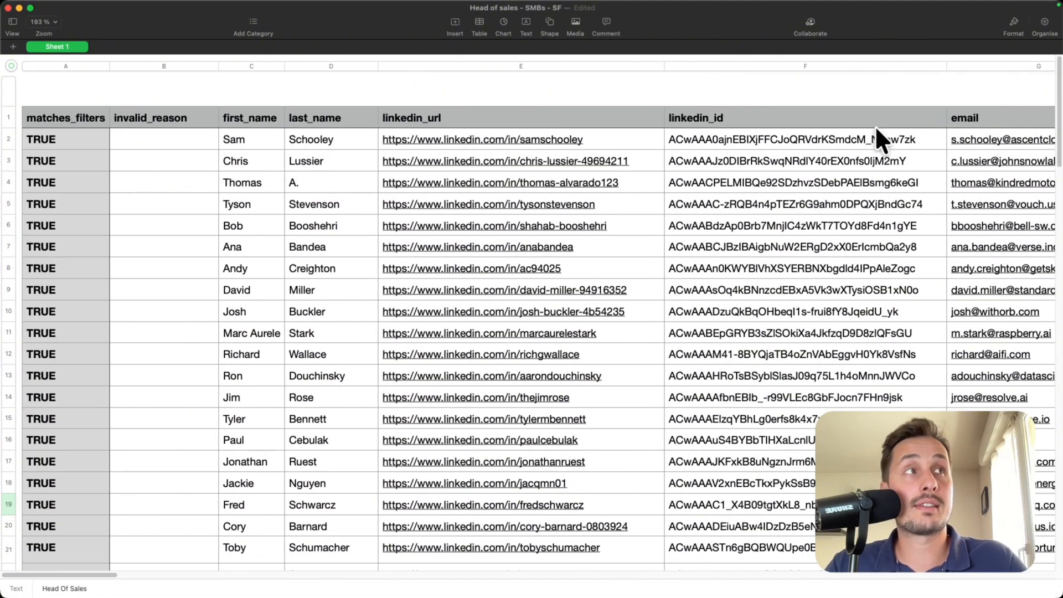
{"action": "left_click_drag", "start_coordinate": [1050, 99], "coordinate": [1037, 465]}
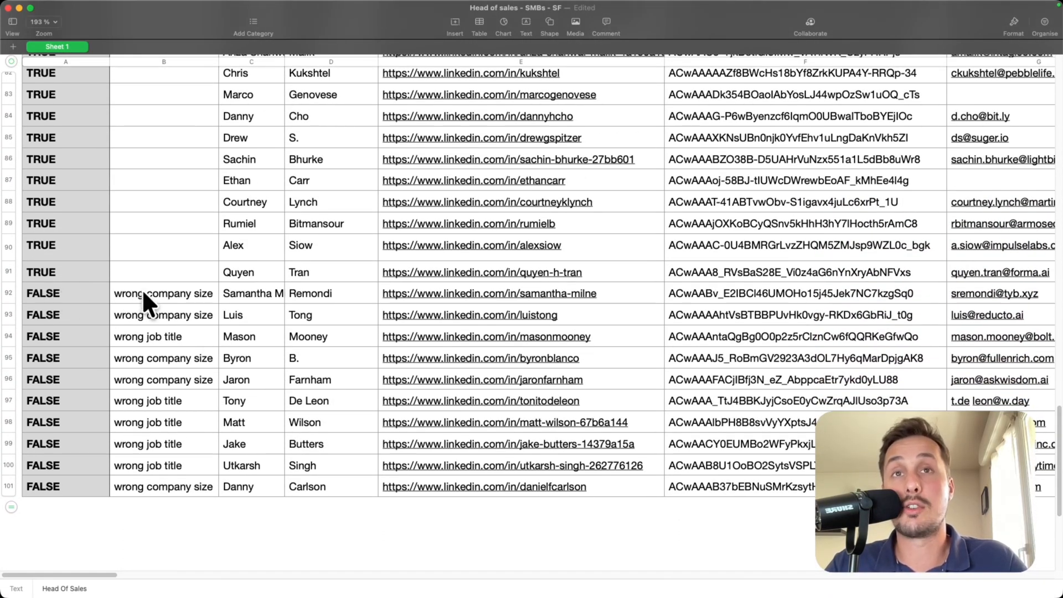
- Review the wrong company size and wrong job title reasons for the FALSE leads in rows 92–101
{"action": "left_click", "coordinate": [185, 291]}
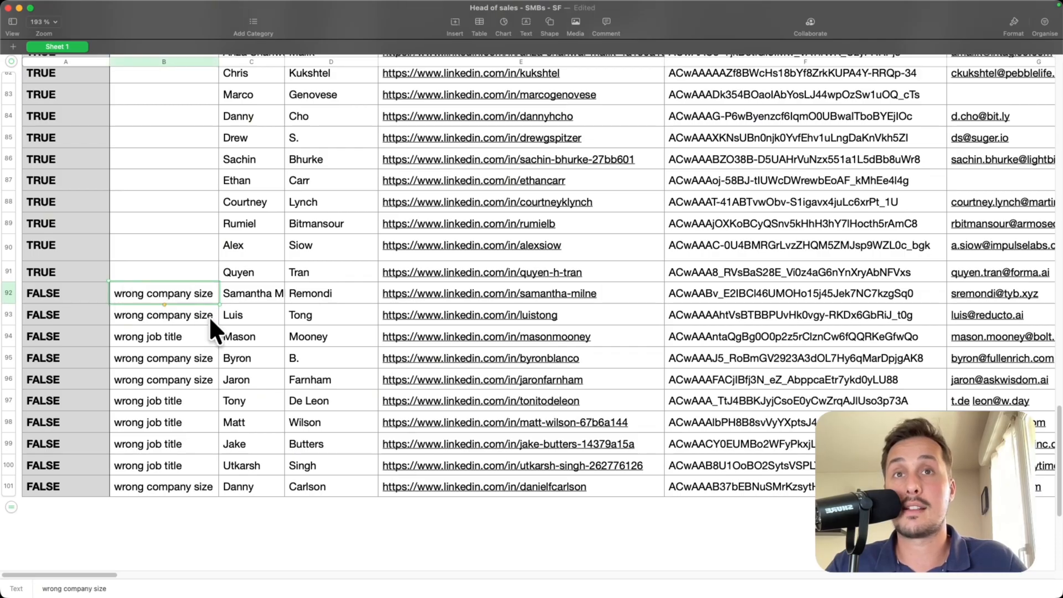
{"action": "left_click", "coordinate": [165, 336]}
{"action": "left_click_drag", "start_coordinate": [168, 400], "coordinate": [168, 455]}
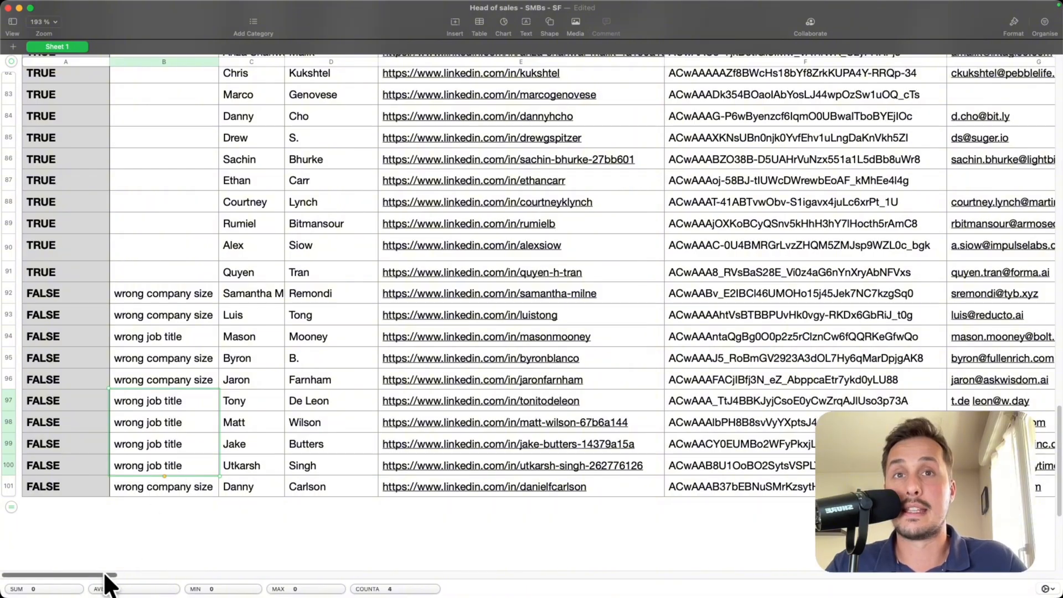
{"action": "left_click_drag", "start_coordinate": [106, 574], "coordinate": [217, 567]}
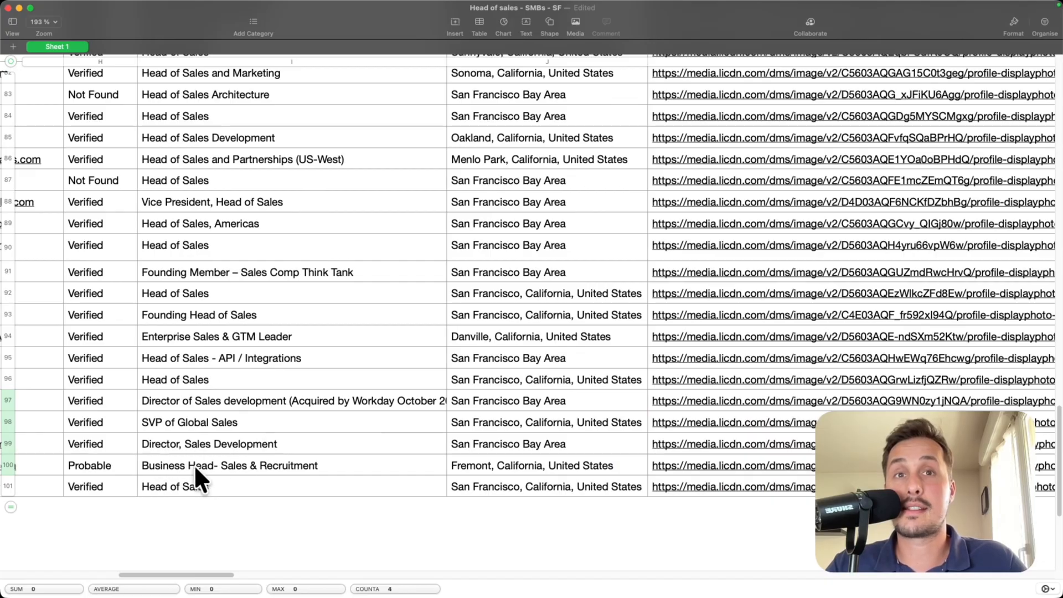
{"action": "left_click", "coordinate": [202, 336]}
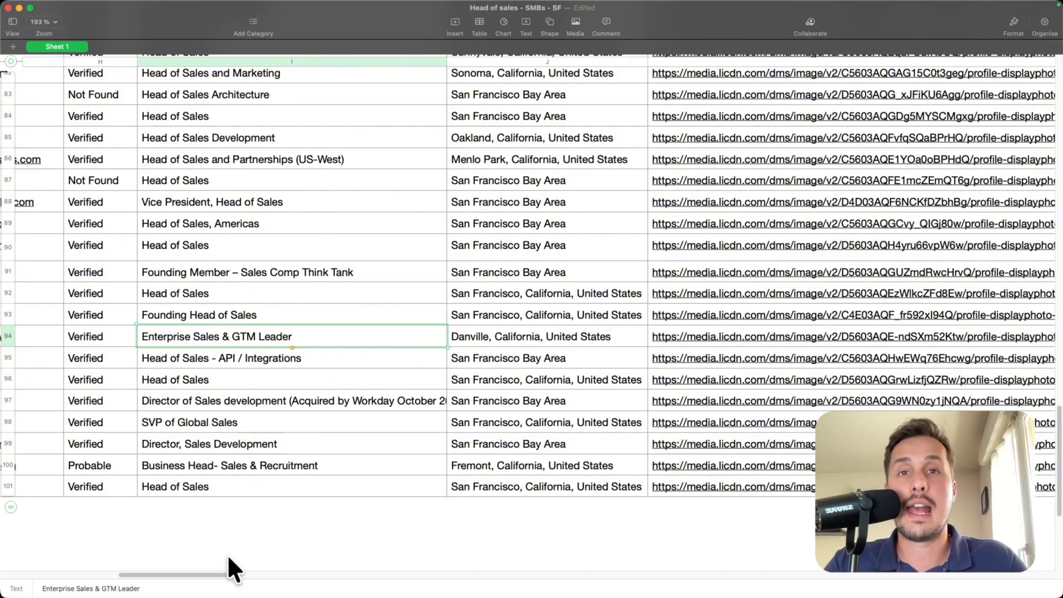
{"action": "left_click_drag", "start_coordinate": [225, 575], "coordinate": [76, 575]}
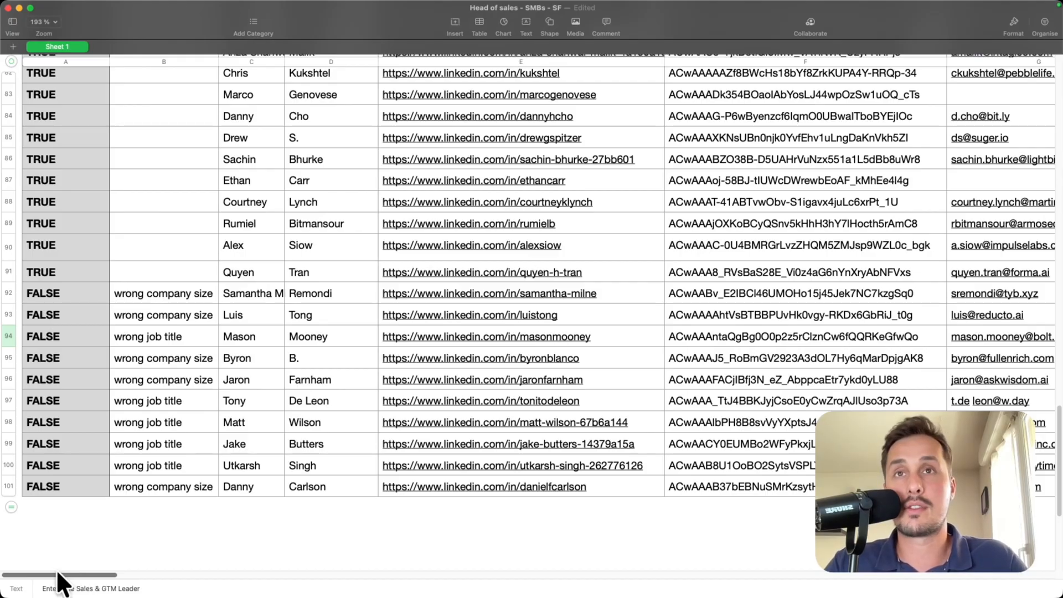
- Clear rows 92–101 of non-matching leads and return to the top of the sheet
{"action": "left_click", "coordinate": [5, 294]}
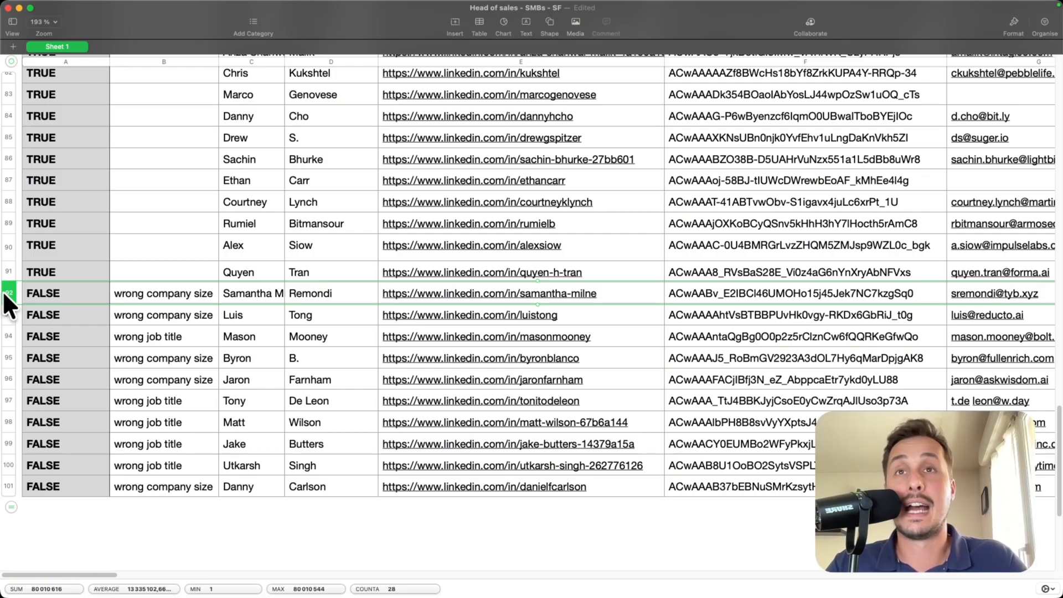
{"action": "left_click", "coordinate": [8, 484], "text": "shift"}
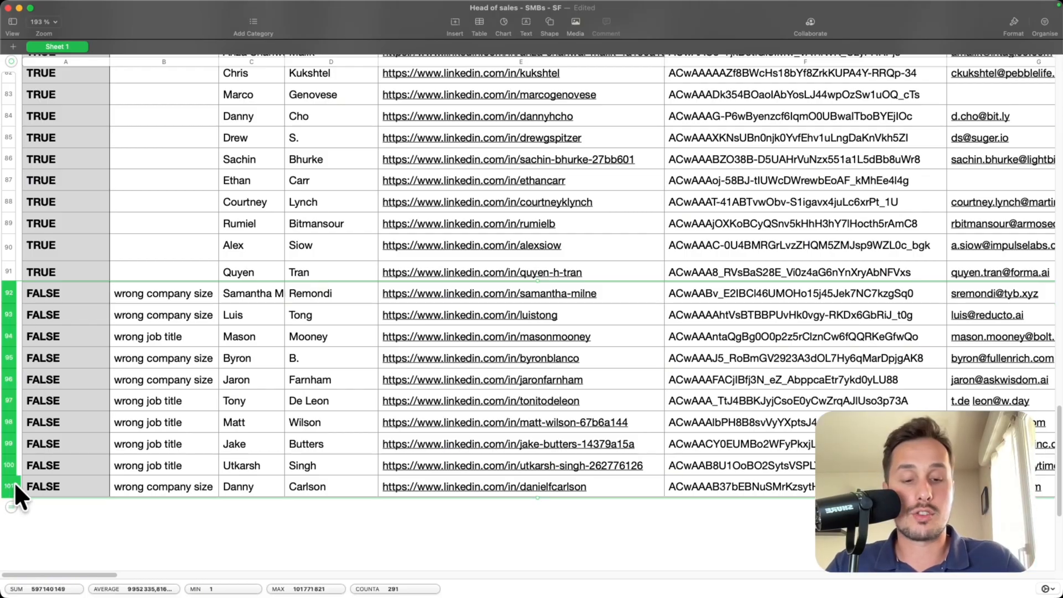
{"action": "key", "text": "Delete"}
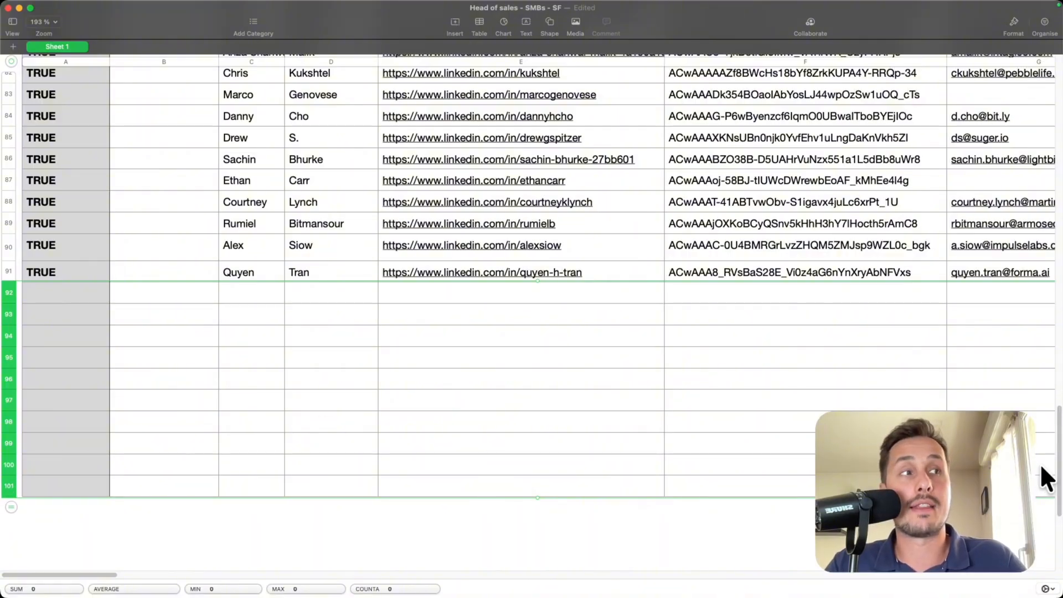
{"action": "left_click_drag", "start_coordinate": [1056, 487], "coordinate": [1057, 119]}
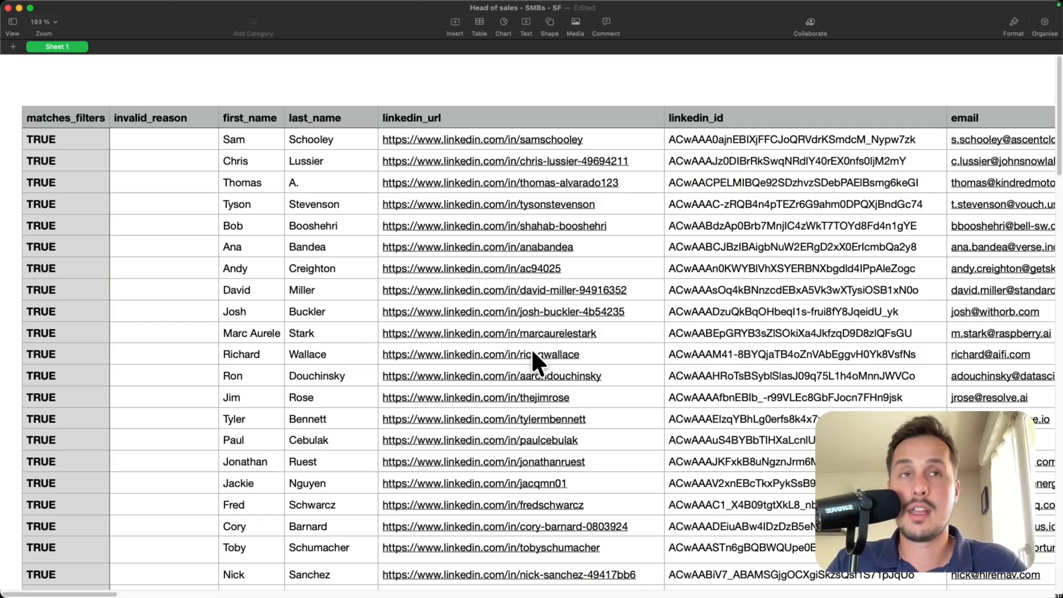
- Upload the lead CSV file into the Dripify campaign
{"action": "key", "text": "super+Tab"}
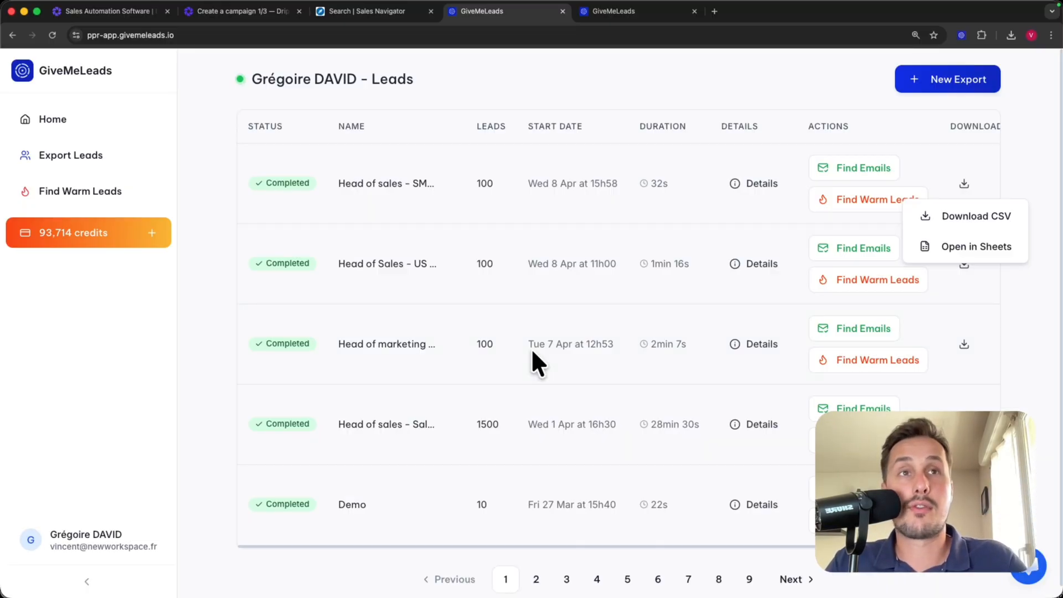
{"action": "left_click", "coordinate": [232, 9]}
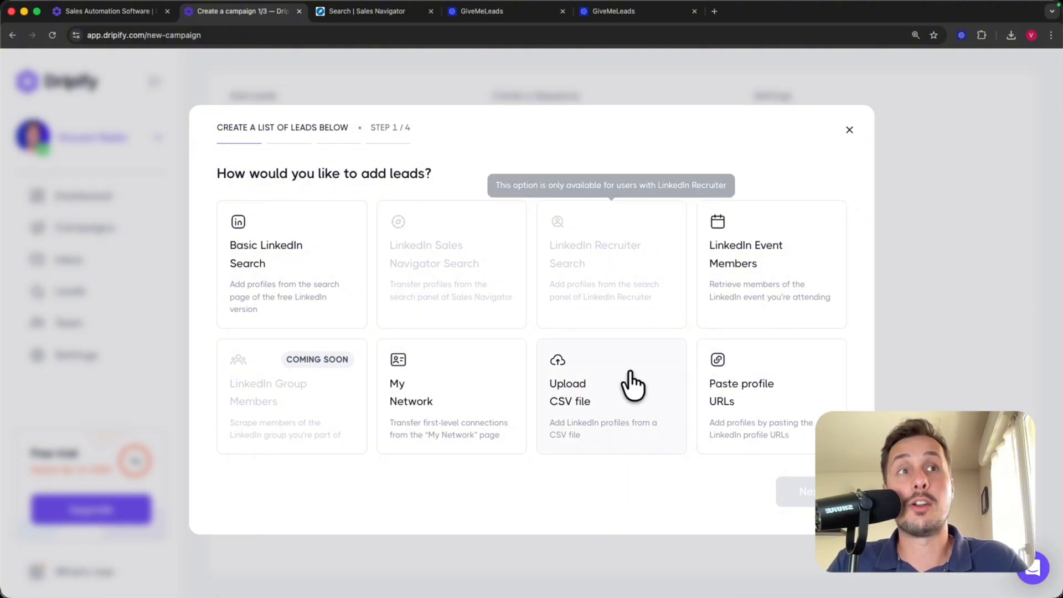
{"action": "left_click", "coordinate": [611, 420]}
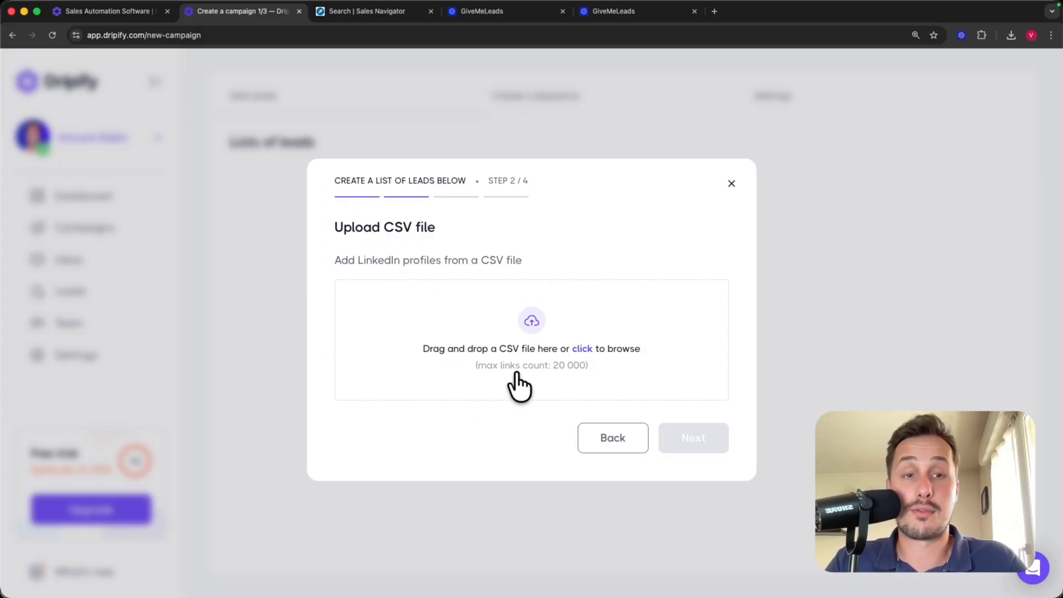
{"action": "left_click", "coordinate": [535, 379]}
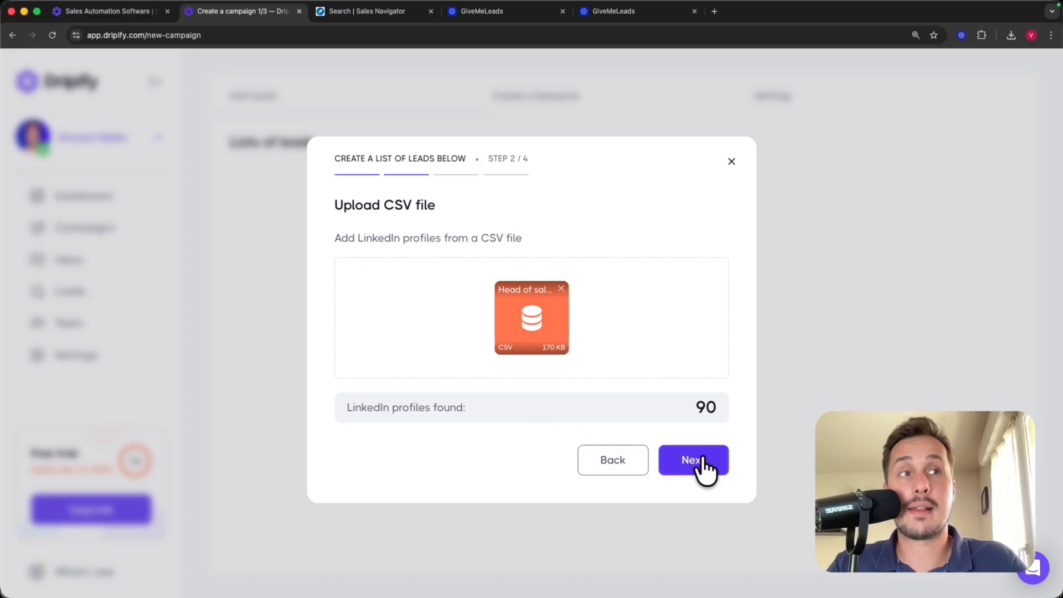
{"action": "left_click", "coordinate": [715, 469]}
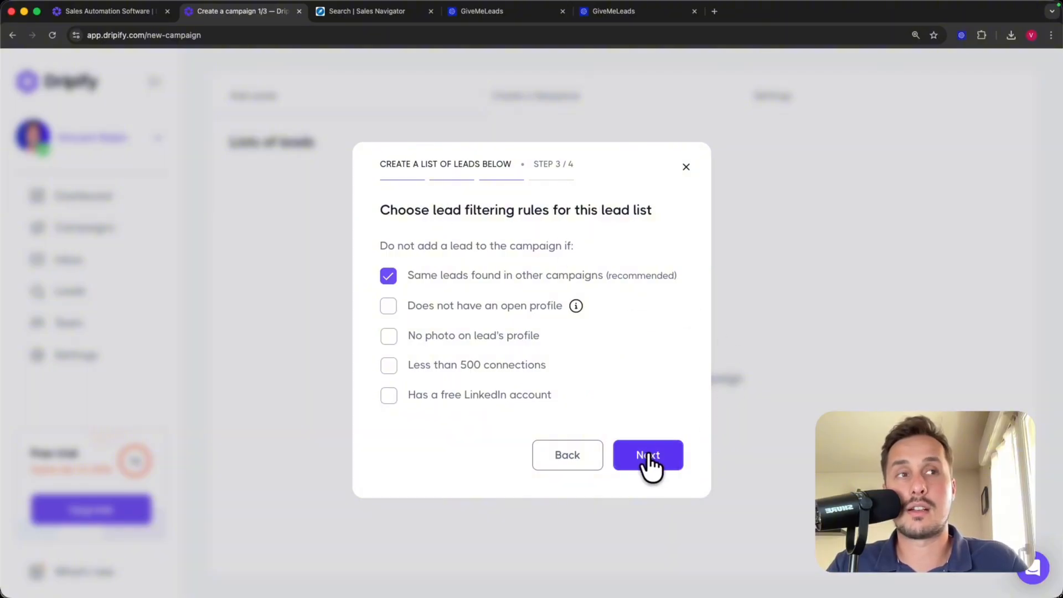
- Accept the filtering rules and create the lead list 'Head of sales - SMBs - SF'
{"action": "left_click", "coordinate": [649, 458]}
{"action": "left_click_drag", "start_coordinate": [336, 272], "coordinate": [466, 271]}
{"action": "left_click", "coordinate": [497, 294]}
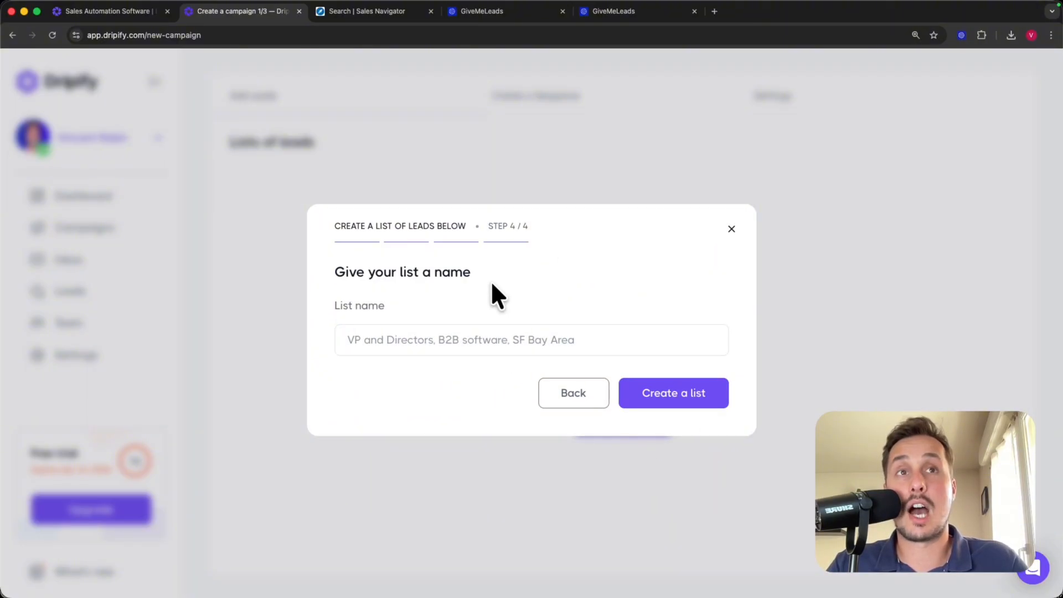
{"action": "left_click", "coordinate": [432, 338]}
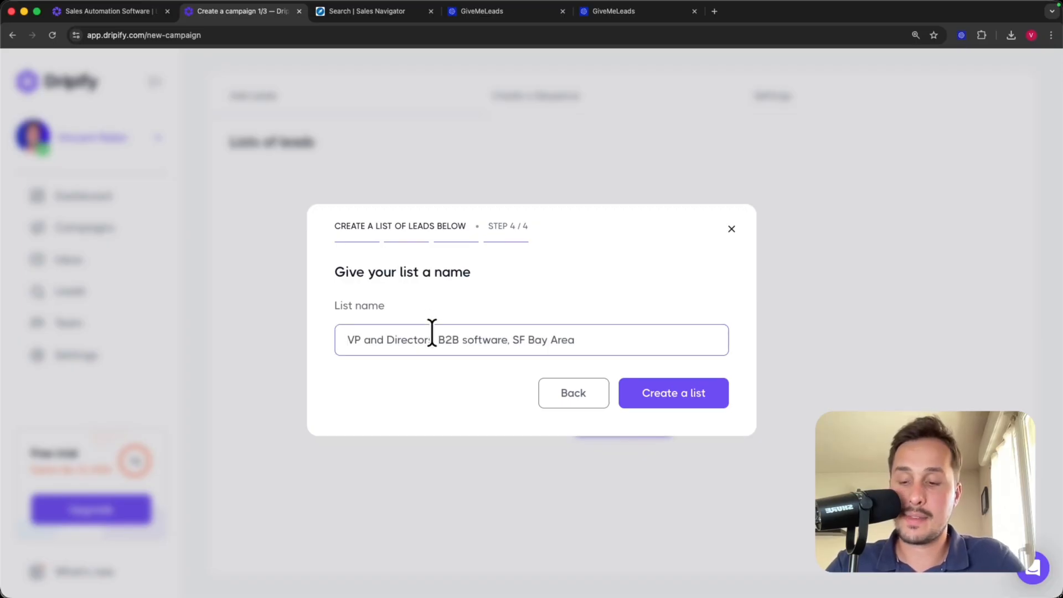
{"action": "type", "text": "Head of sales"}
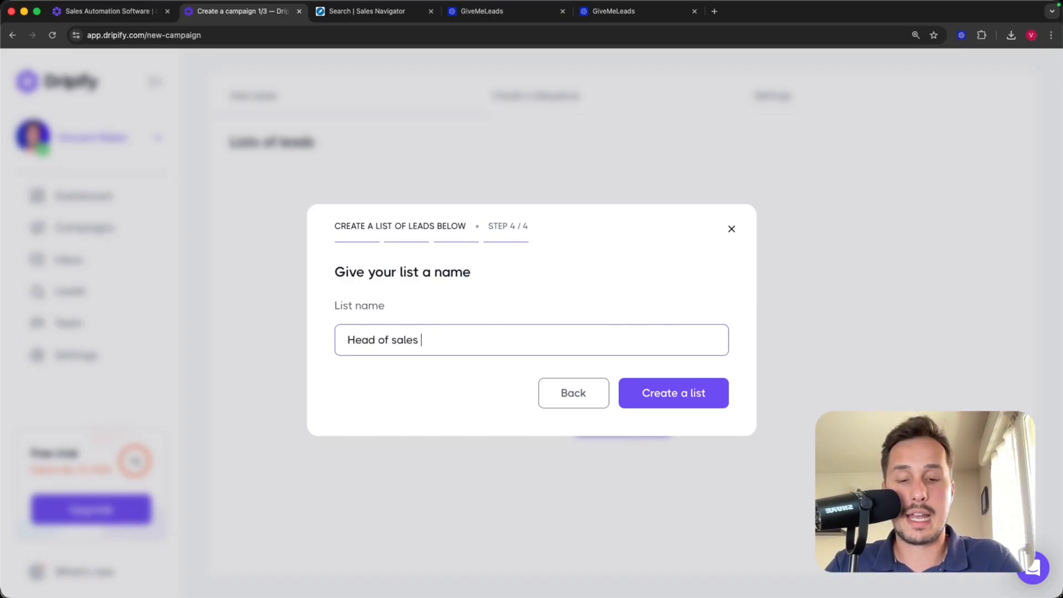
{"action": "type", "text": " - SMBs -"}
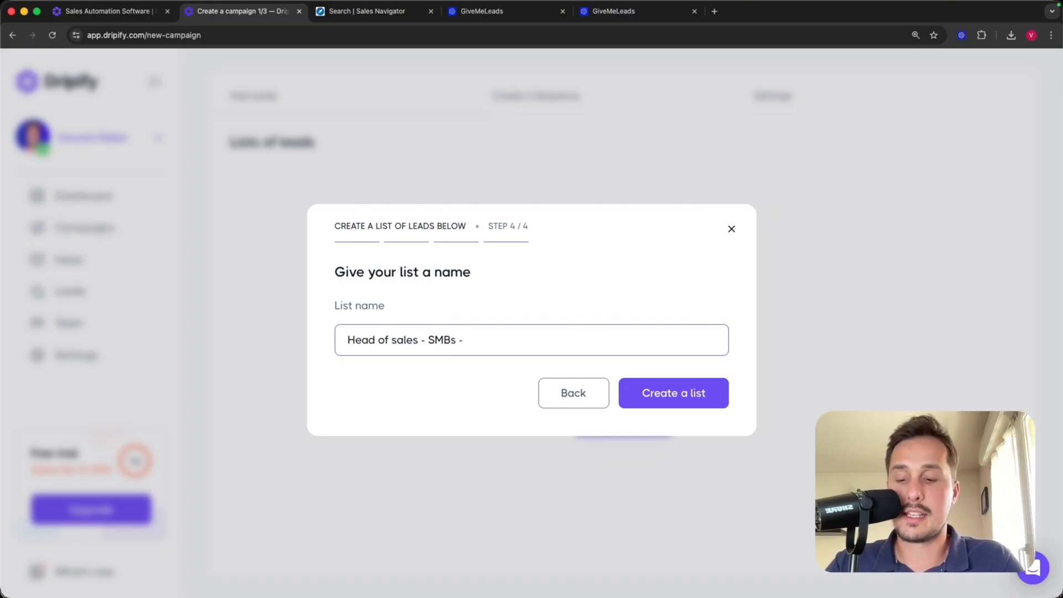
{"action": "type", "text": " SF"}
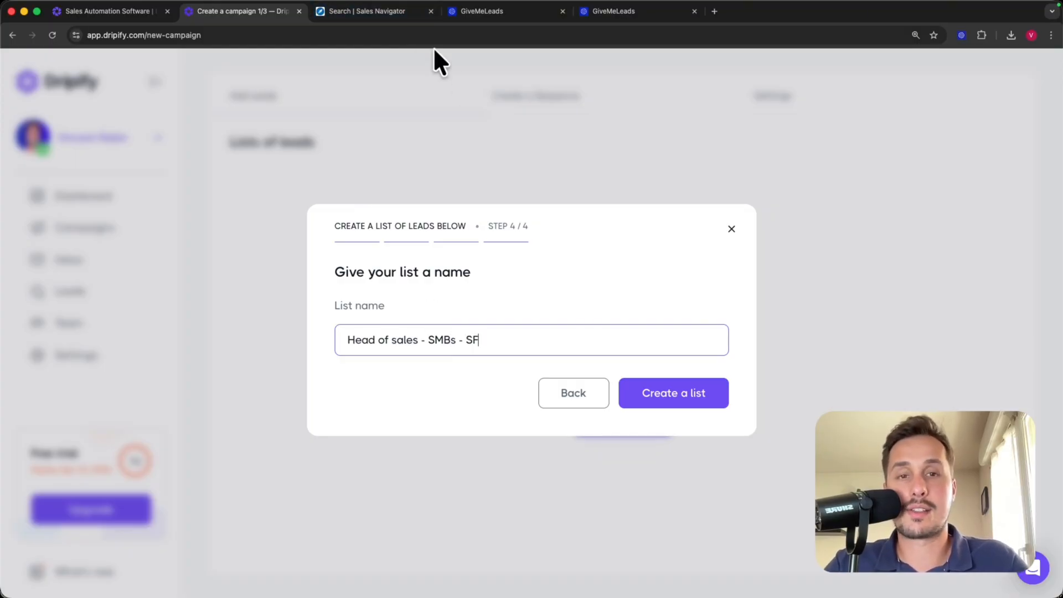
{"action": "left_click", "coordinate": [662, 394]}
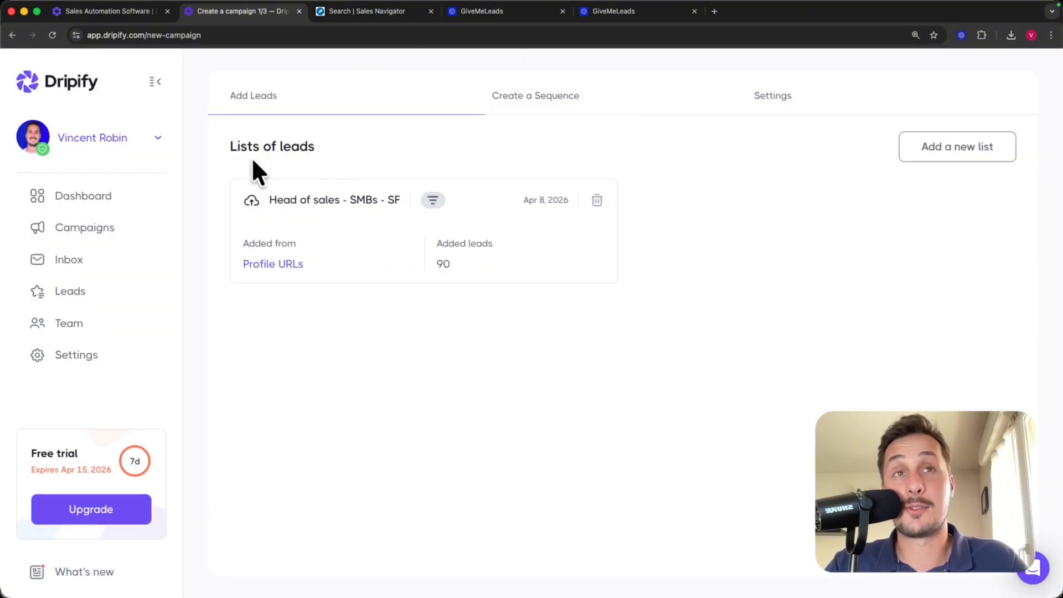
- Glance at the Sales Navigator lead search, then return to the Dripify campaign setup
{"action": "left_click", "coordinate": [370, 9]}
{"action": "scroll", "coordinate": [681, 245], "scroll_direction": "down", "scroll_amount": 5}
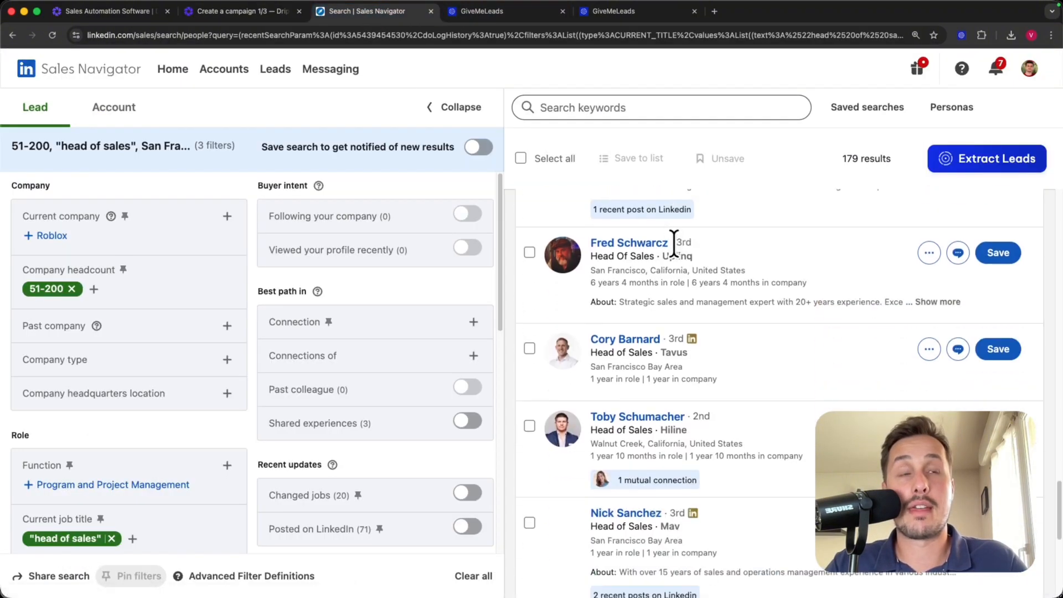
{"action": "scroll", "coordinate": [713, 260], "scroll_direction": "down", "scroll_amount": 10}
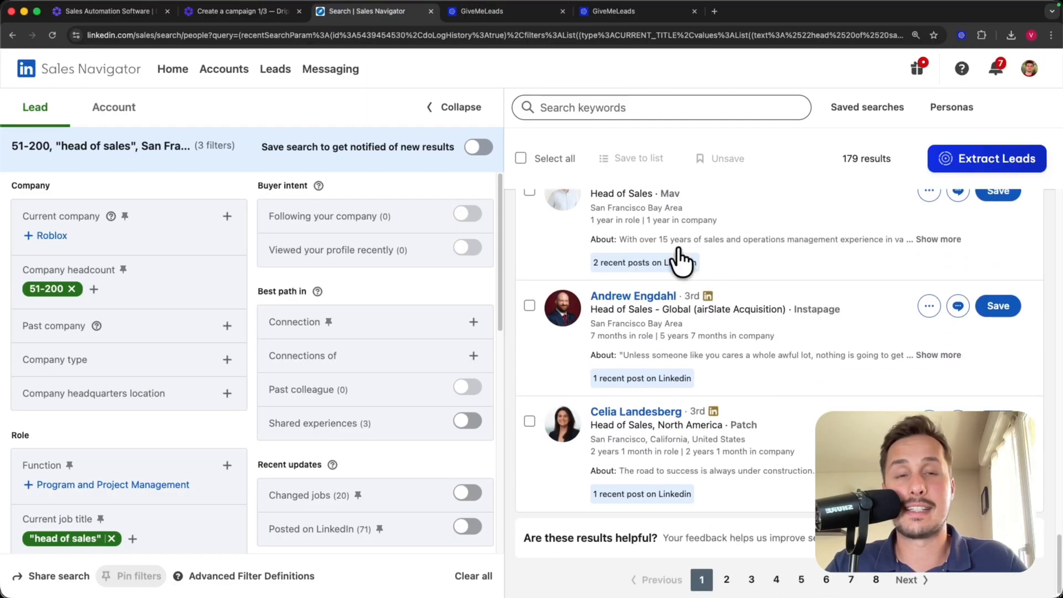
{"action": "left_click", "coordinate": [227, 11]}
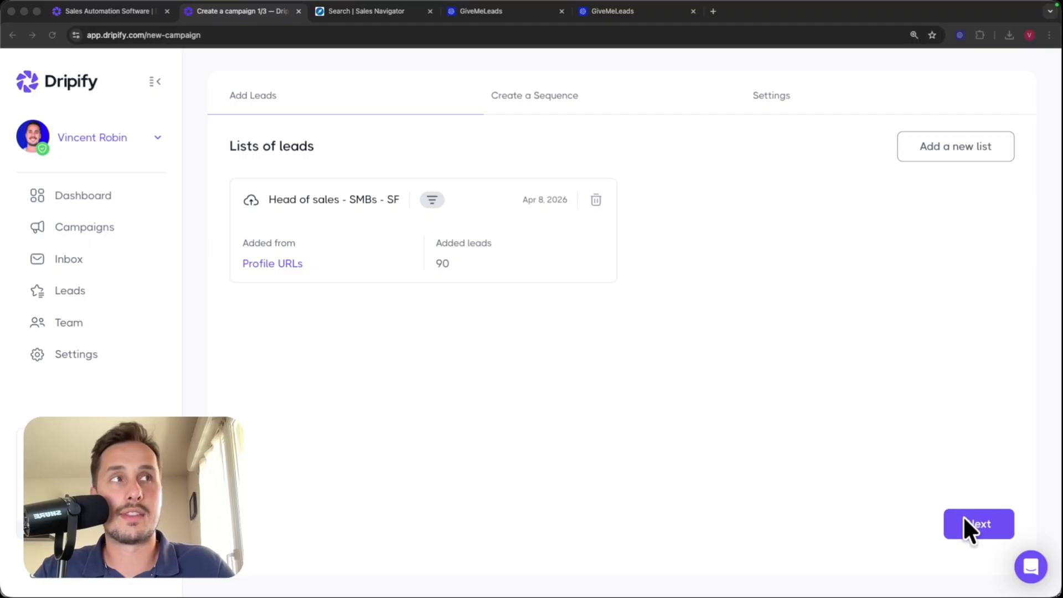
- Preview and select the Lite prospecting template: an invite followed by three timed messages
{"action": "left_click", "coordinate": [967, 523]}
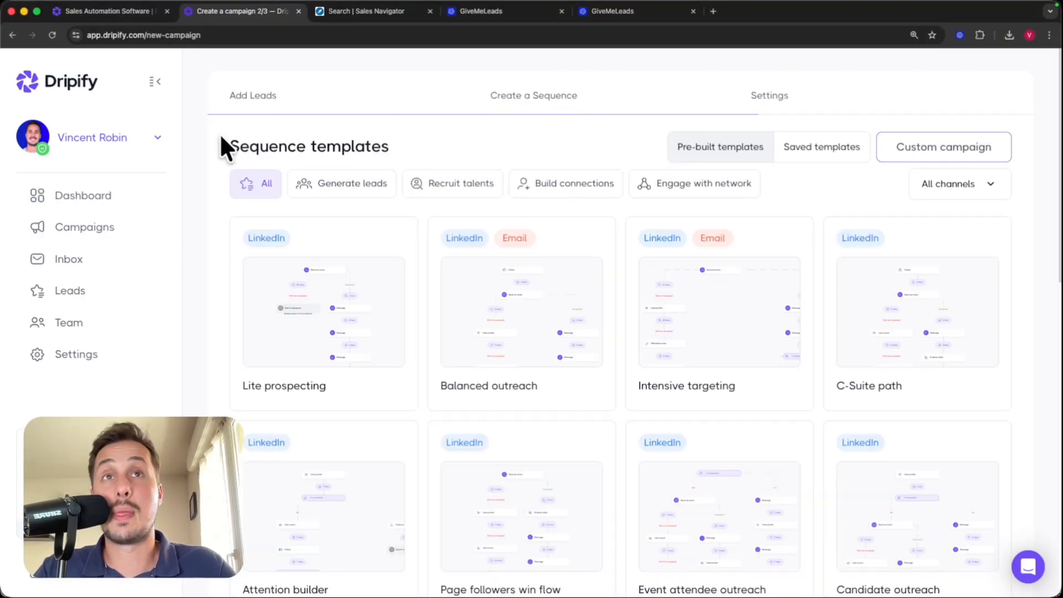
{"action": "left_click_drag", "start_coordinate": [222, 137], "coordinate": [404, 145]}
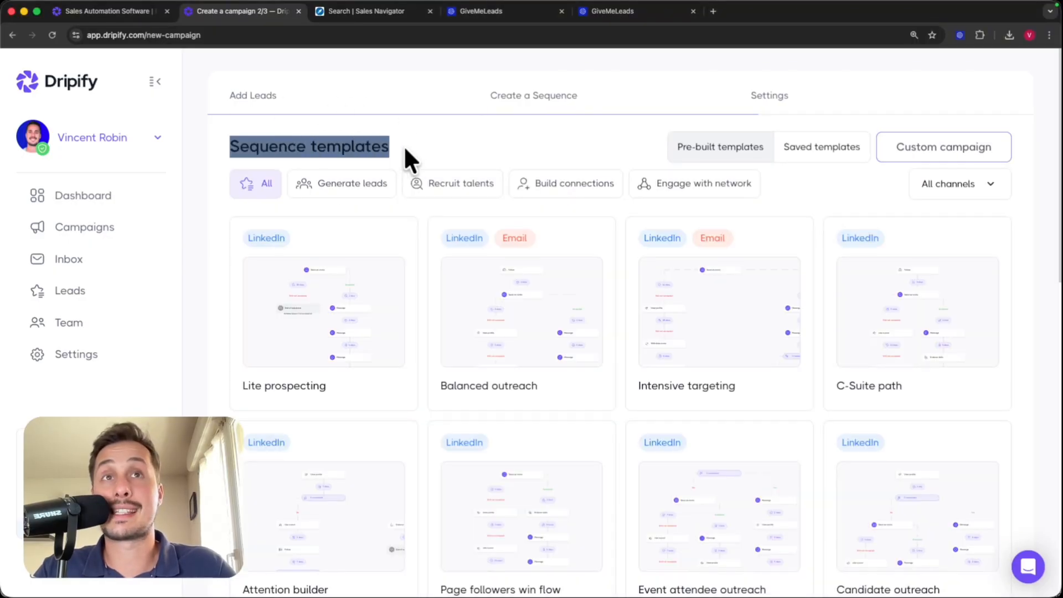
{"action": "left_click", "coordinate": [446, 137]}
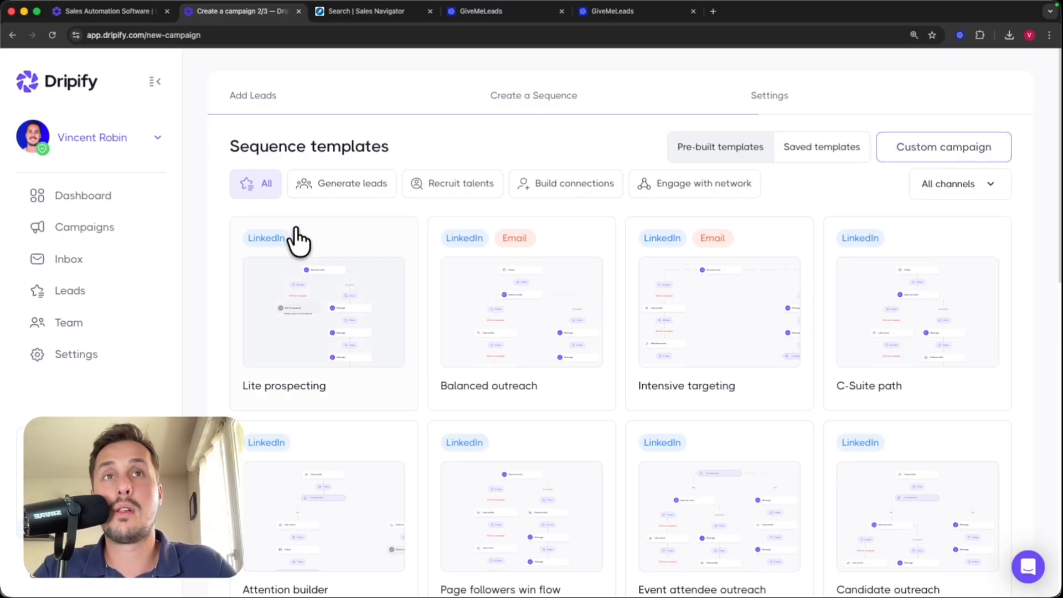
{"action": "scroll", "coordinate": [312, 206], "scroll_direction": "down", "scroll_amount": 1}
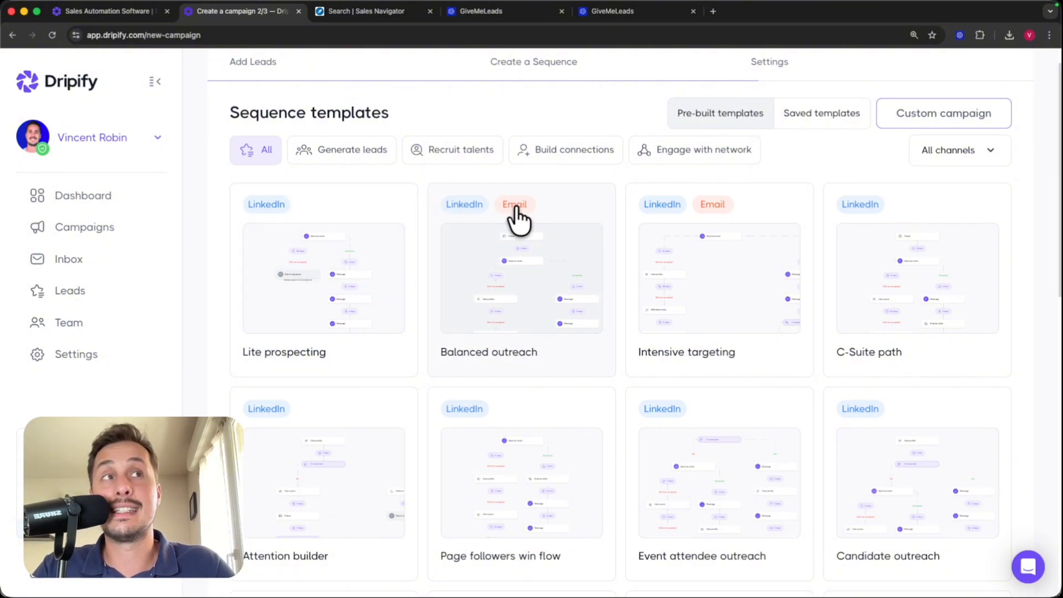
{"action": "scroll", "coordinate": [543, 171], "scroll_direction": "up", "scroll_amount": 1}
{"action": "mouse_move", "coordinate": [299, 347]}
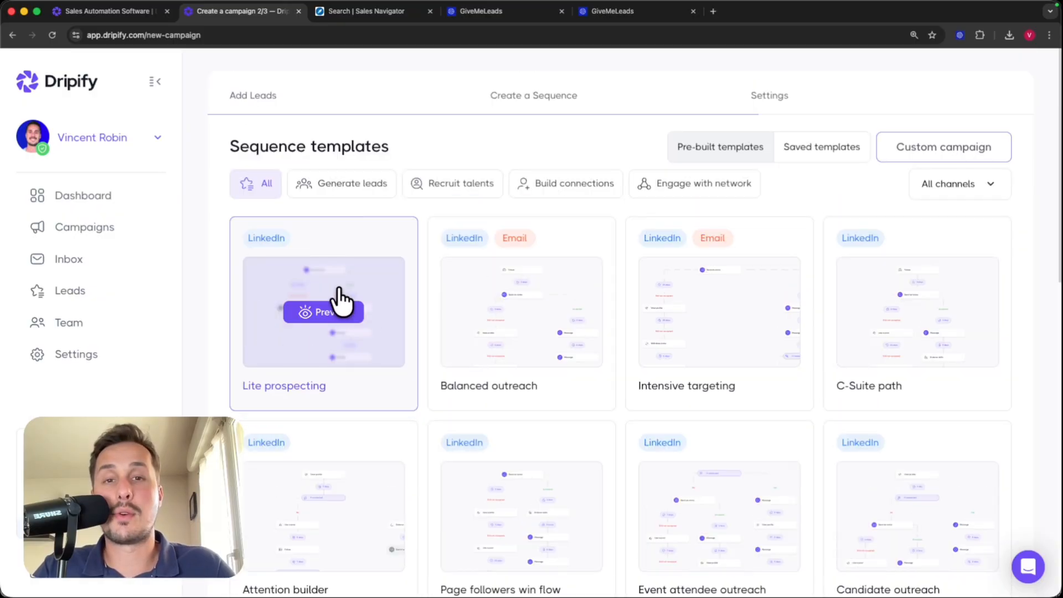
{"action": "left_click", "coordinate": [334, 313]}
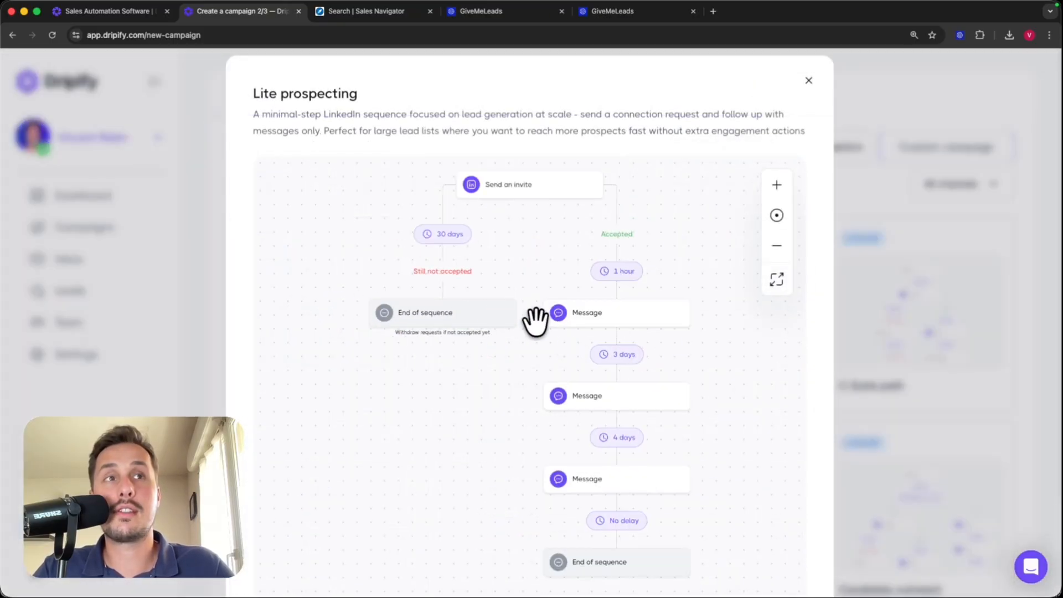
{"action": "scroll", "coordinate": [576, 333], "scroll_direction": "down", "scroll_amount": 3}
{"action": "scroll", "coordinate": [576, 332], "scroll_direction": "up", "scroll_amount": 1}
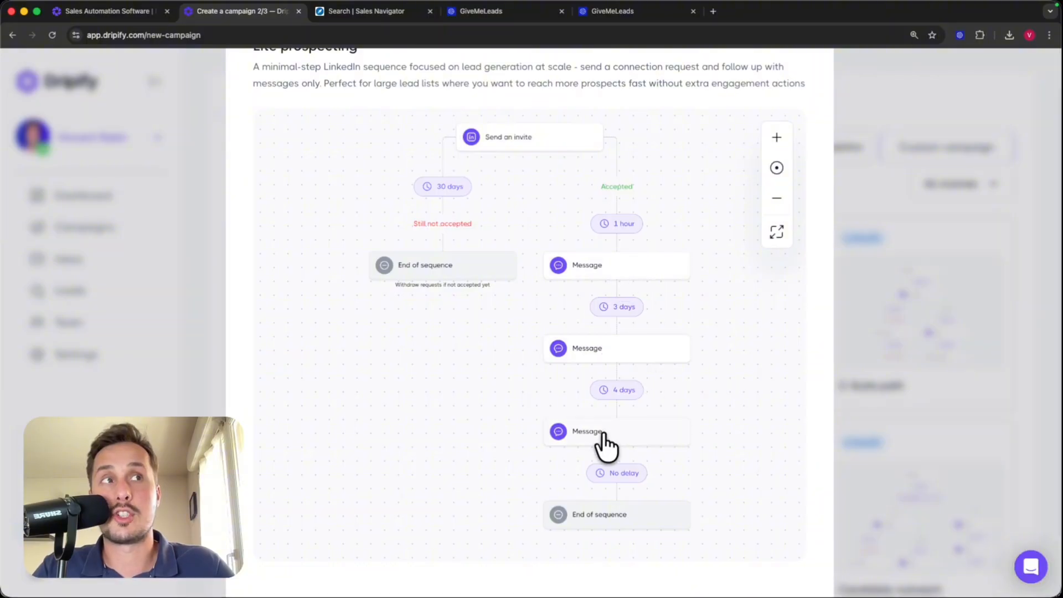
{"action": "scroll", "coordinate": [634, 356], "scroll_direction": "down", "scroll_amount": 3}
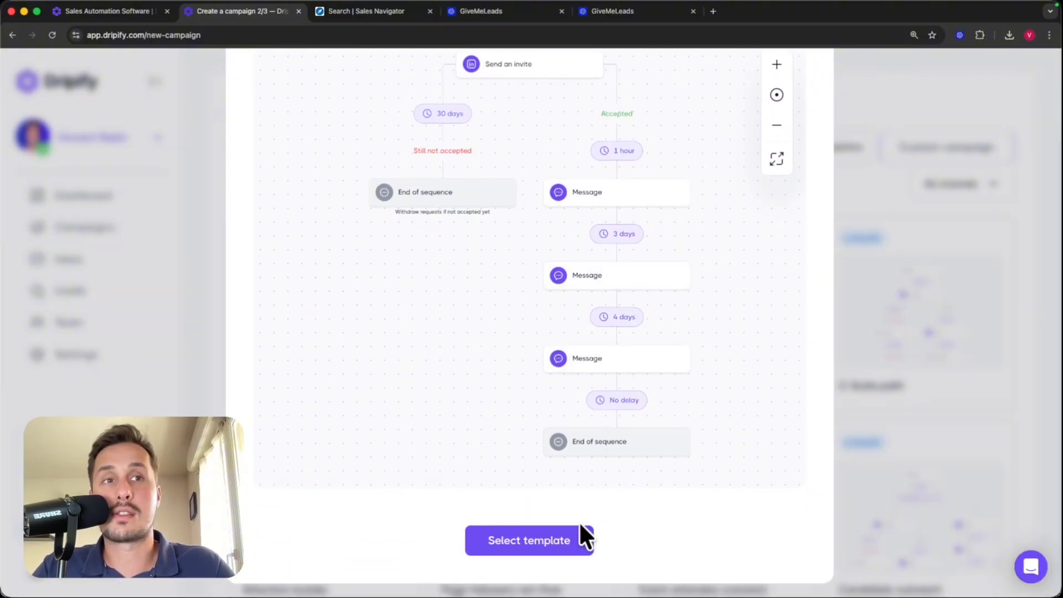
{"action": "left_click", "coordinate": [524, 537]}
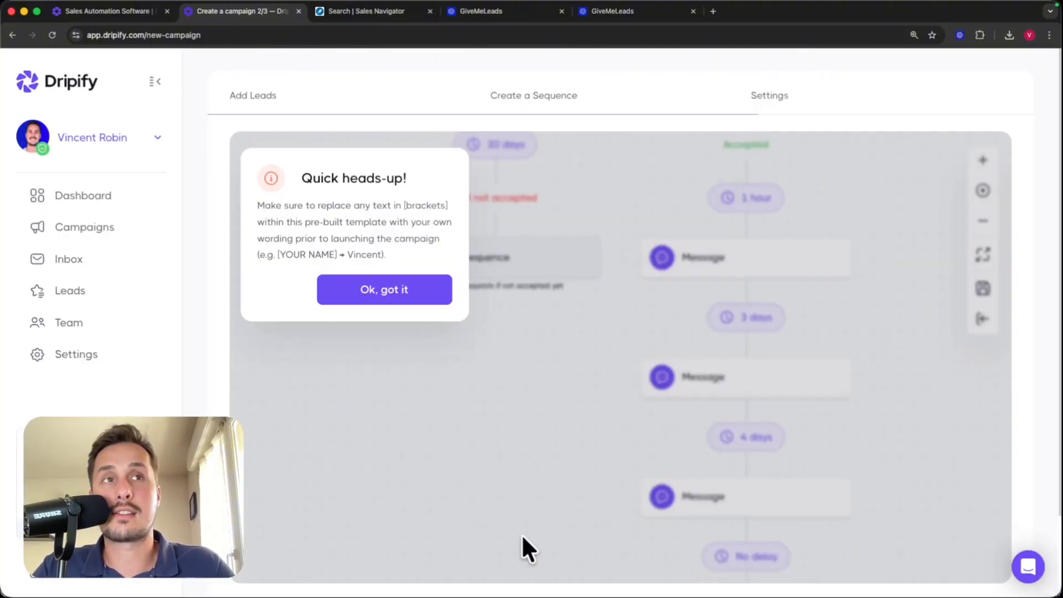
- Replace the first follow-up message text with 'Hi' followed by the First name placeholder
{"action": "left_click", "coordinate": [374, 289]}
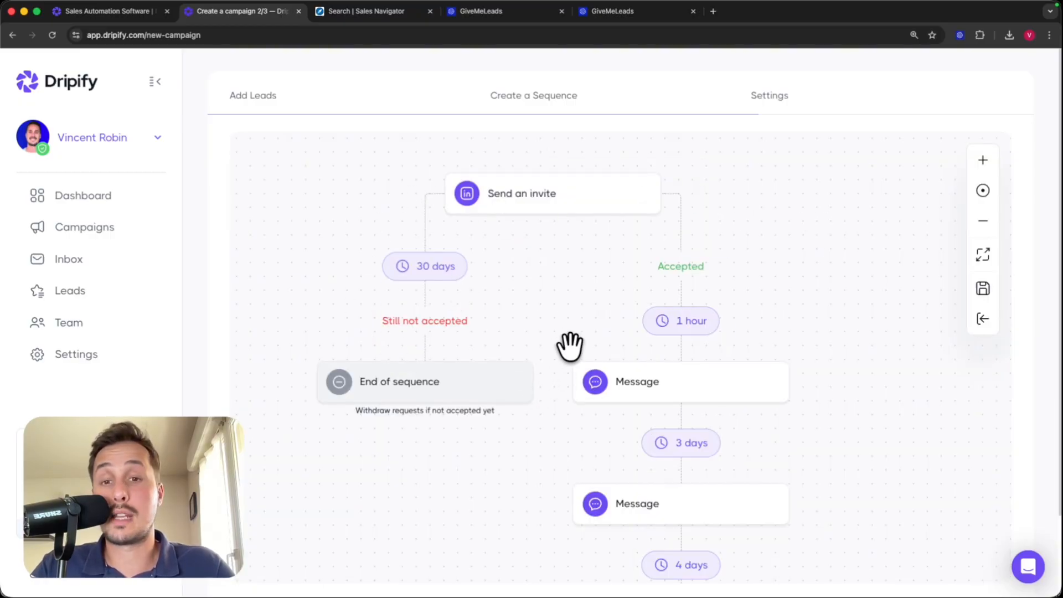
{"action": "scroll", "coordinate": [648, 324], "scroll_direction": "down", "scroll_amount": 3}
{"action": "scroll", "coordinate": [648, 324], "scroll_direction": "right", "scroll_amount": 3}
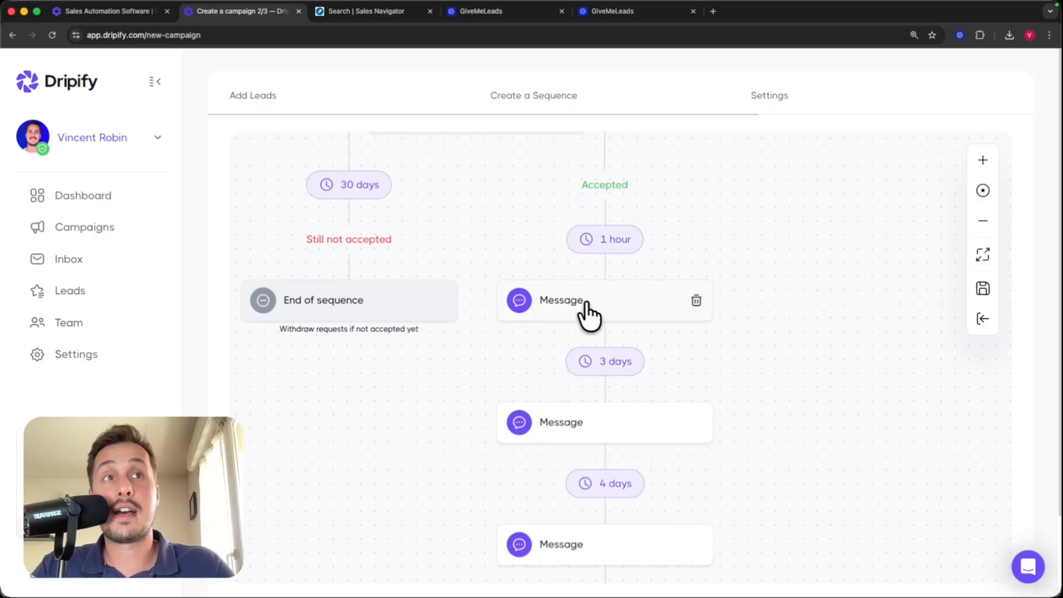
{"action": "left_click", "coordinate": [529, 305]}
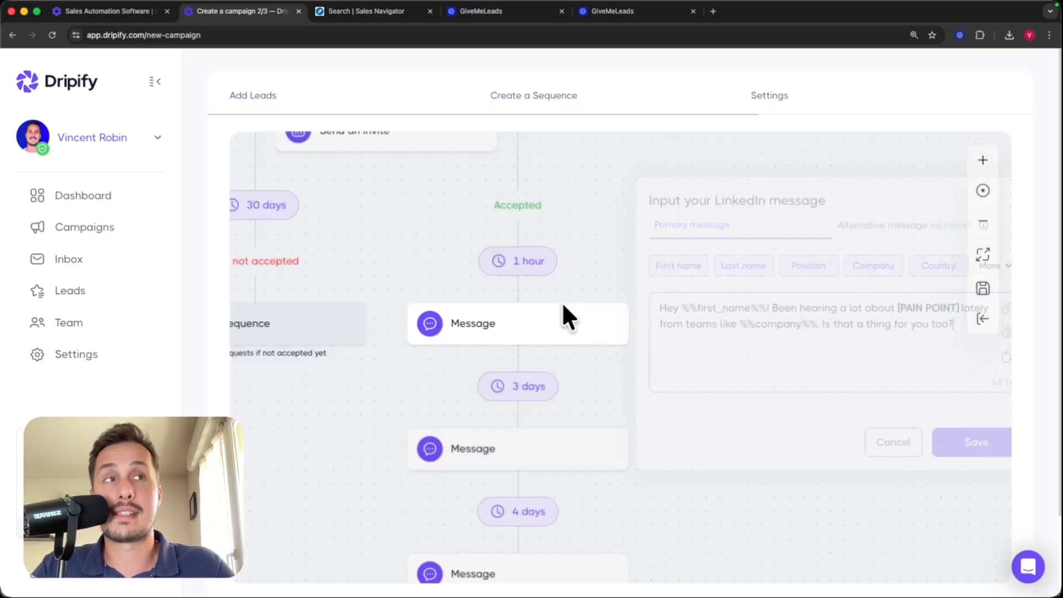
{"action": "key", "text": "super+a"}
{"action": "key", "text": "BackSpace"}
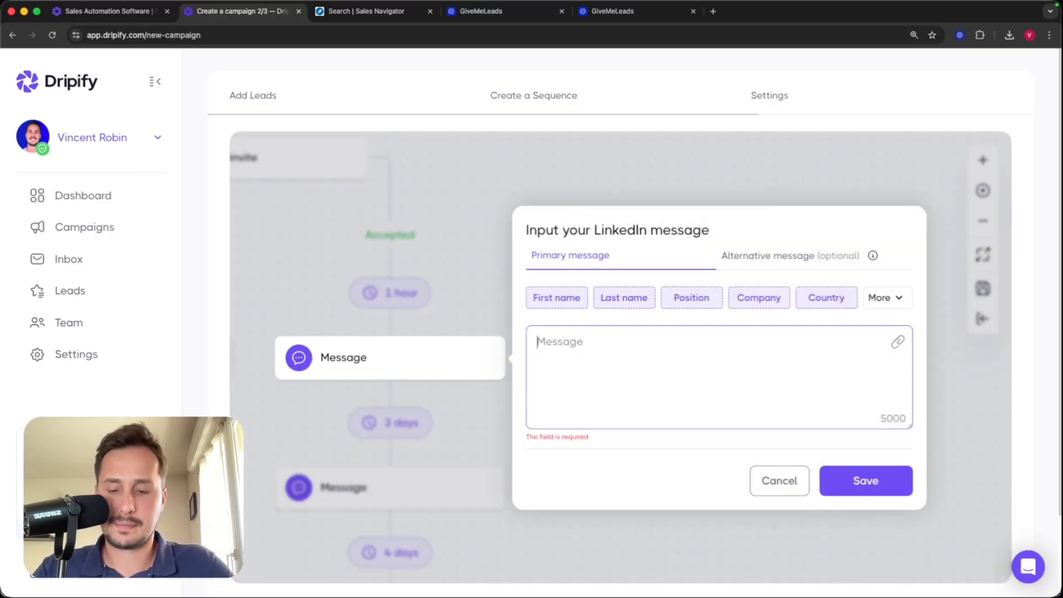
{"action": "type", "text": "Hi"}
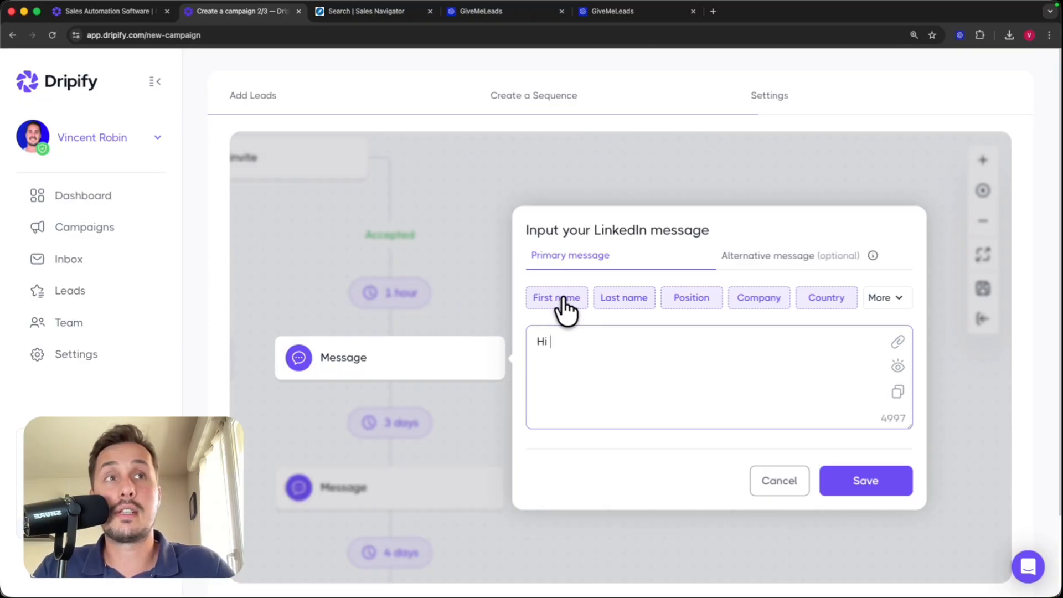
{"action": "left_click", "coordinate": [565, 308]}
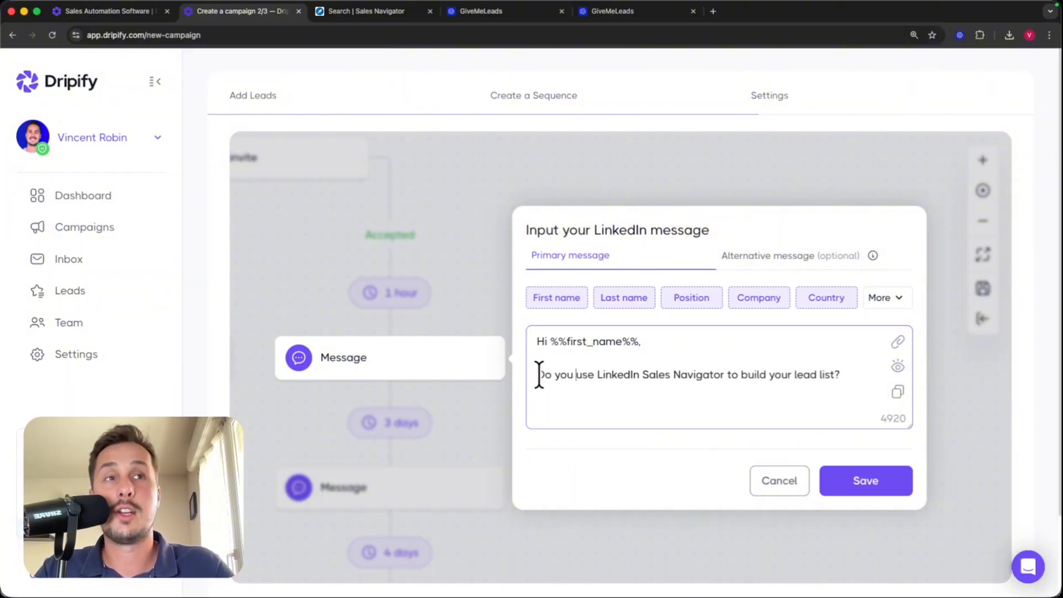
- Preview how the first follow-up message reads for a lead, then save it
{"action": "left_click_drag", "start_coordinate": [539, 375], "coordinate": [832, 383]}
{"action": "left_click", "coordinate": [812, 410]}
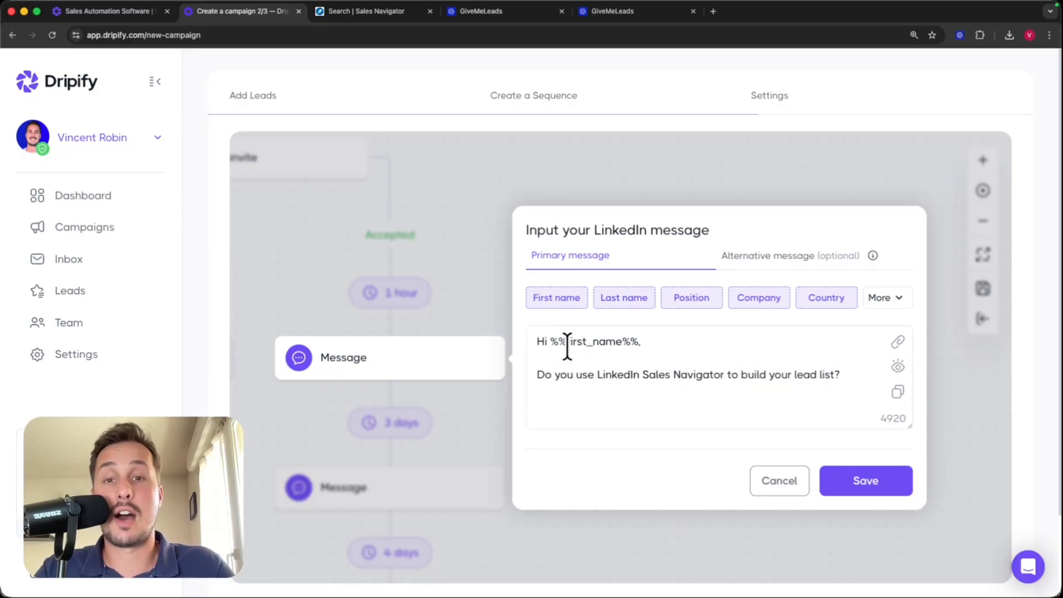
{"action": "left_click", "coordinate": [898, 368]}
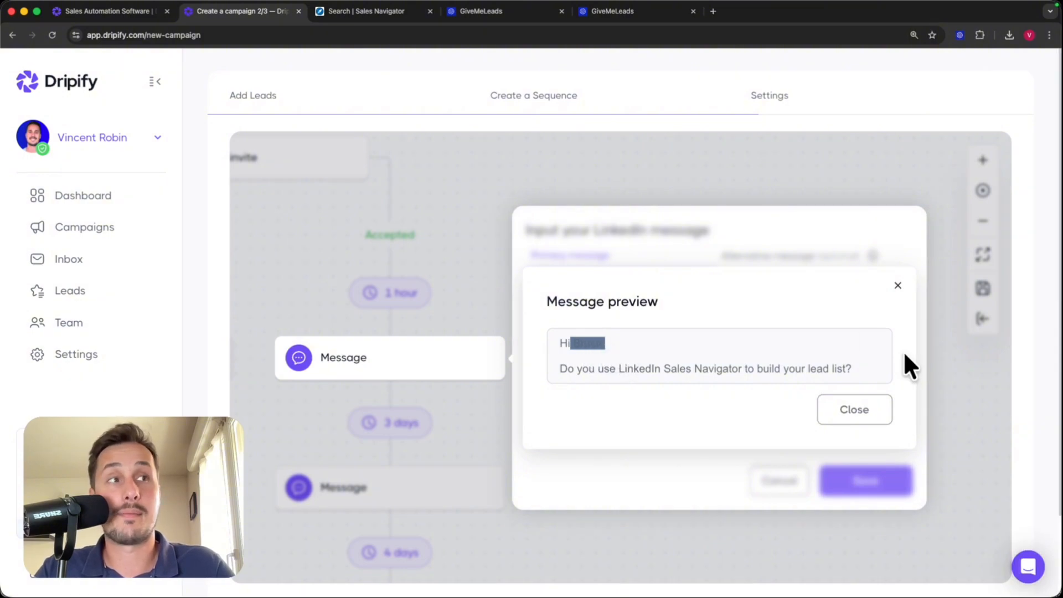
{"action": "left_click", "coordinate": [850, 413]}
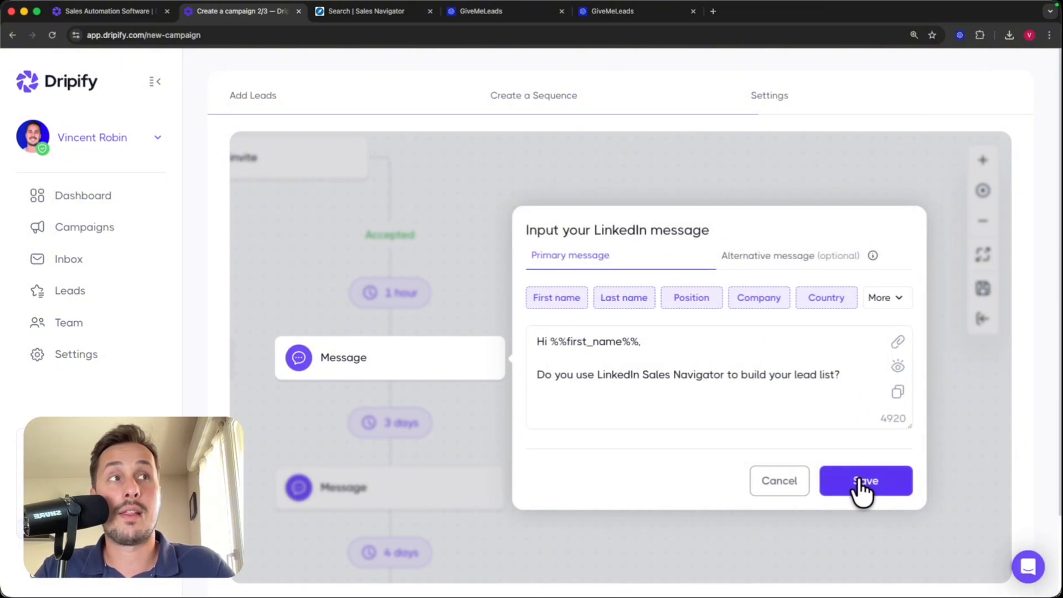
{"action": "left_click", "coordinate": [862, 487]}
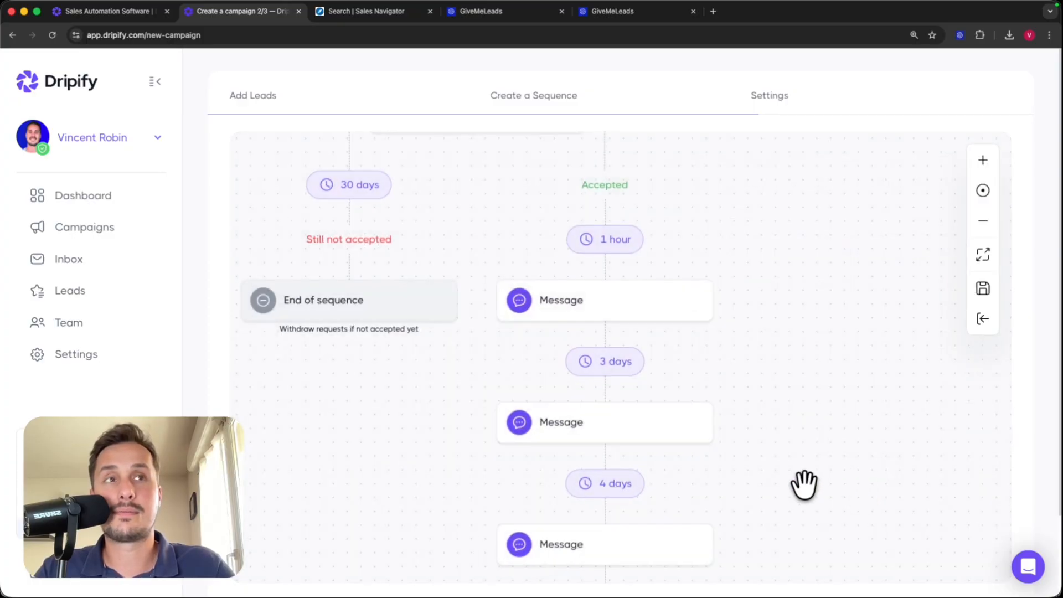
- Replace the second follow-up message text with 'Quick follow-up' and save it
{"action": "left_click_drag", "start_coordinate": [804, 487], "coordinate": [762, 372]}
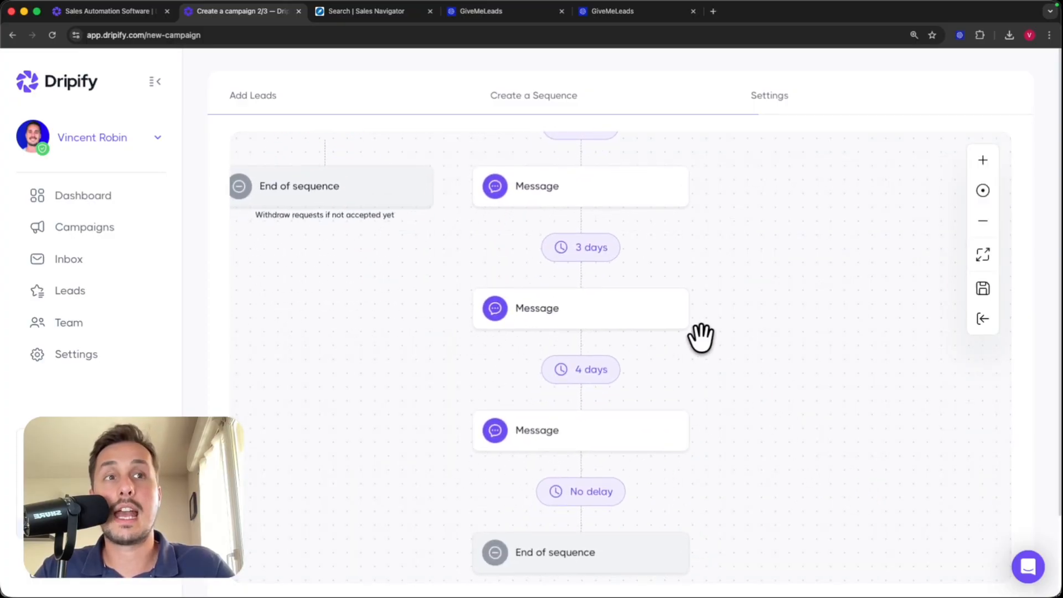
{"action": "left_click", "coordinate": [552, 320]}
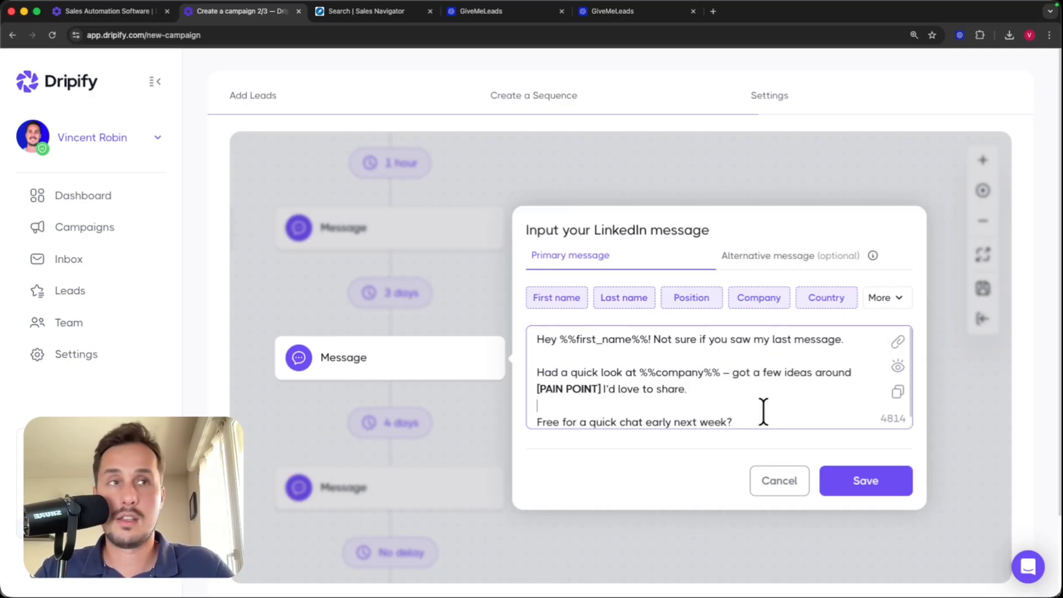
{"action": "key", "text": "super+a"}
{"action": "key", "text": "BackSpace"}
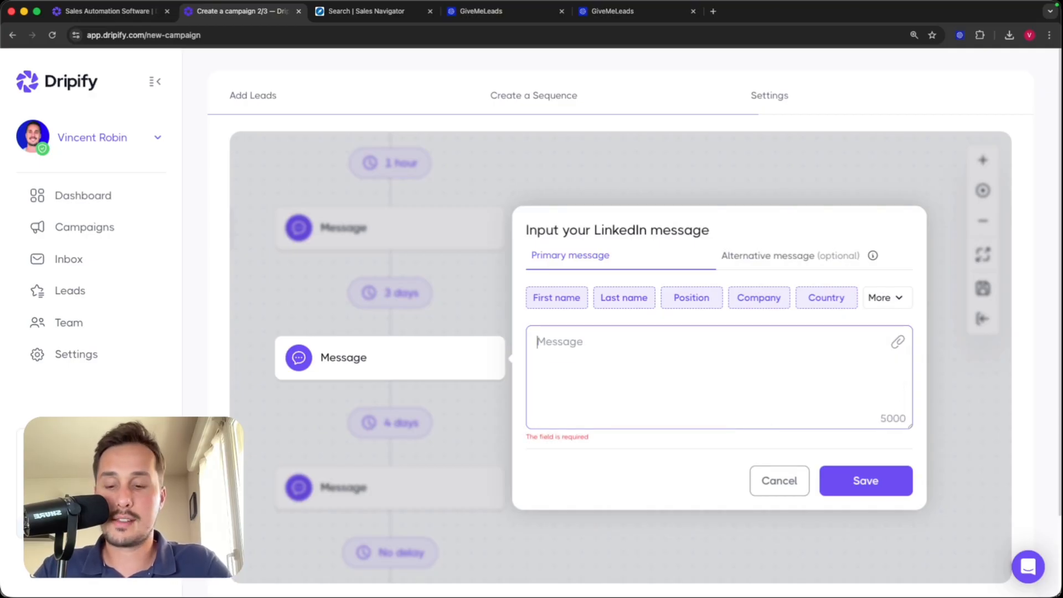
{"action": "type", "text": "Quick follow-up"}
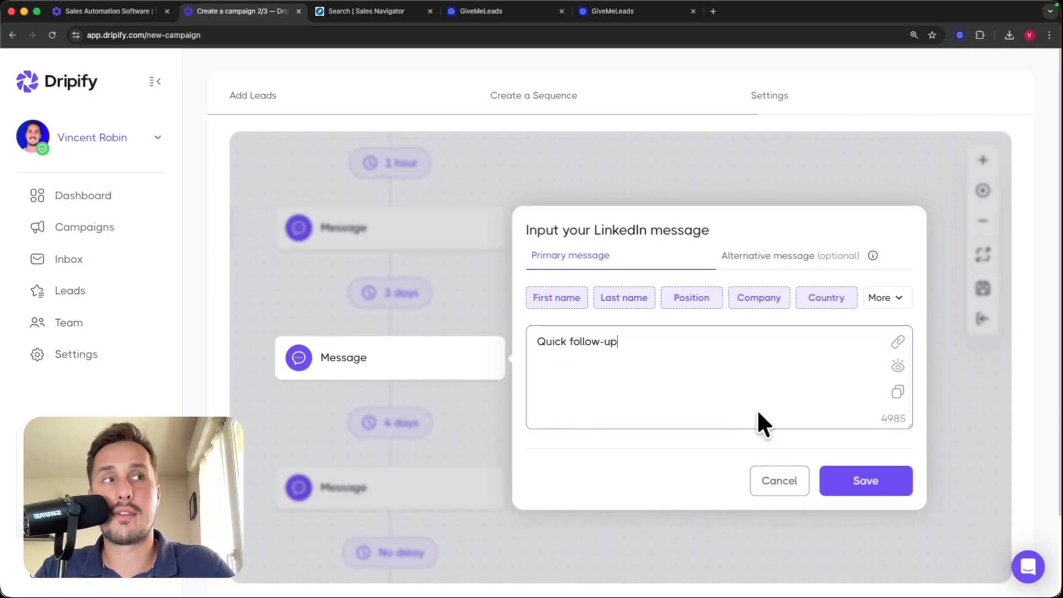
{"action": "left_click", "coordinate": [871, 483]}
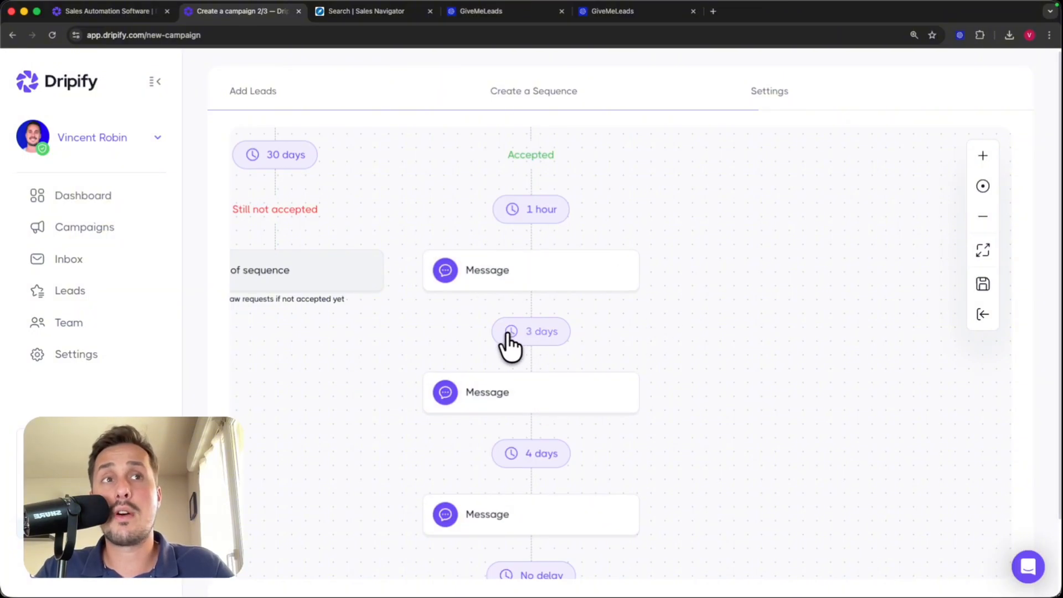
- Shorten the wait before the second follow-up from 3 days to 2 days
{"action": "left_click", "coordinate": [532, 333]}
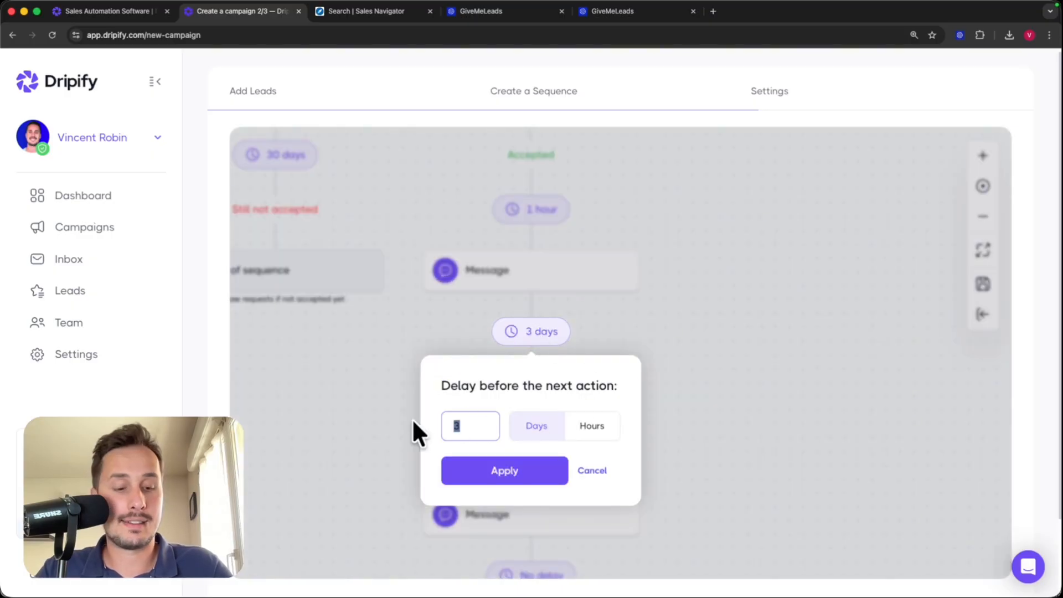
{"action": "type", "text": "2"}
{"action": "left_click", "coordinate": [525, 482]}
{"action": "scroll", "coordinate": [671, 423], "scroll_direction": "down", "scroll_amount": 5}
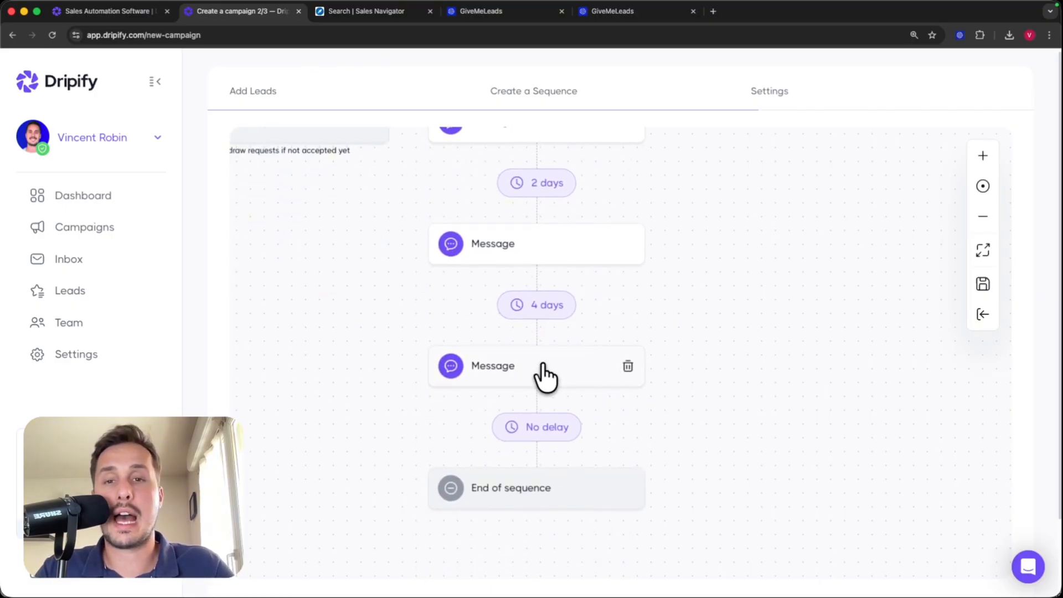
- Delete the last LinkedIn message from the sequence
{"action": "left_click", "coordinate": [628, 366]}
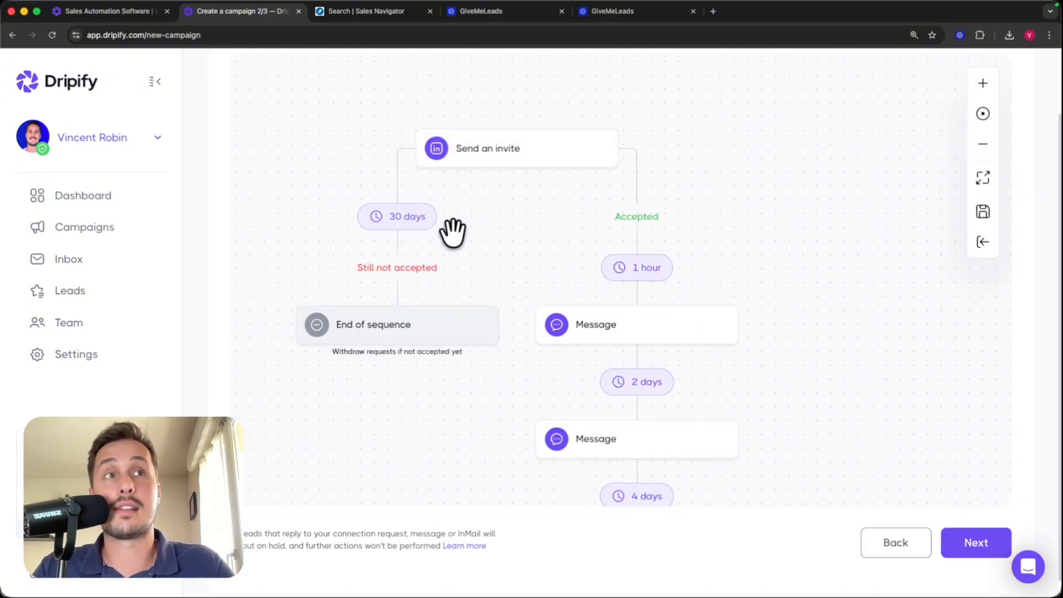
{"action": "mouse_move", "coordinate": [444, 145]}
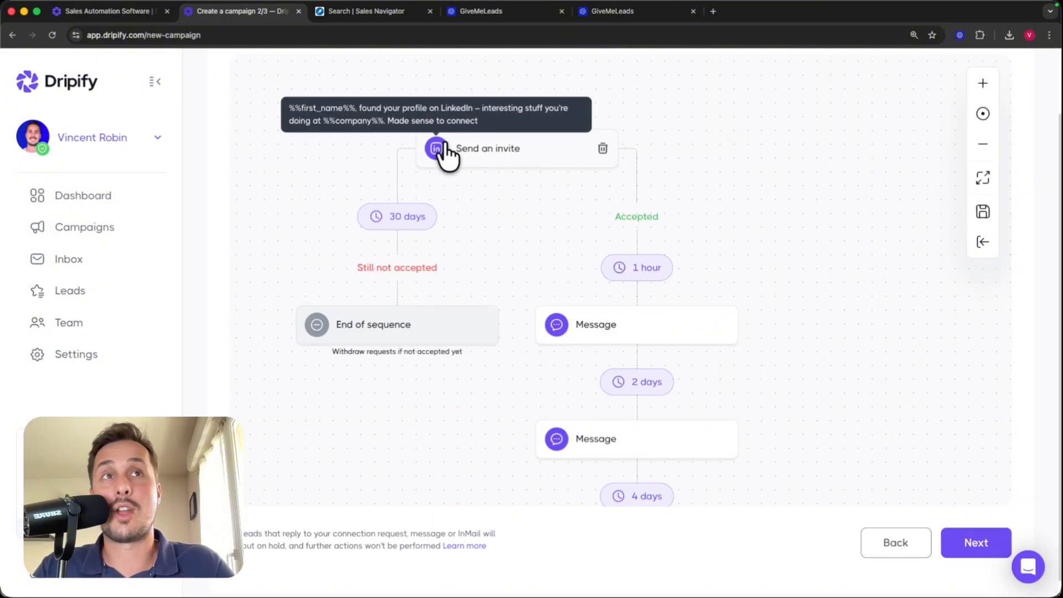
{"action": "left_click_drag", "start_coordinate": [748, 311], "coordinate": [658, 223]}
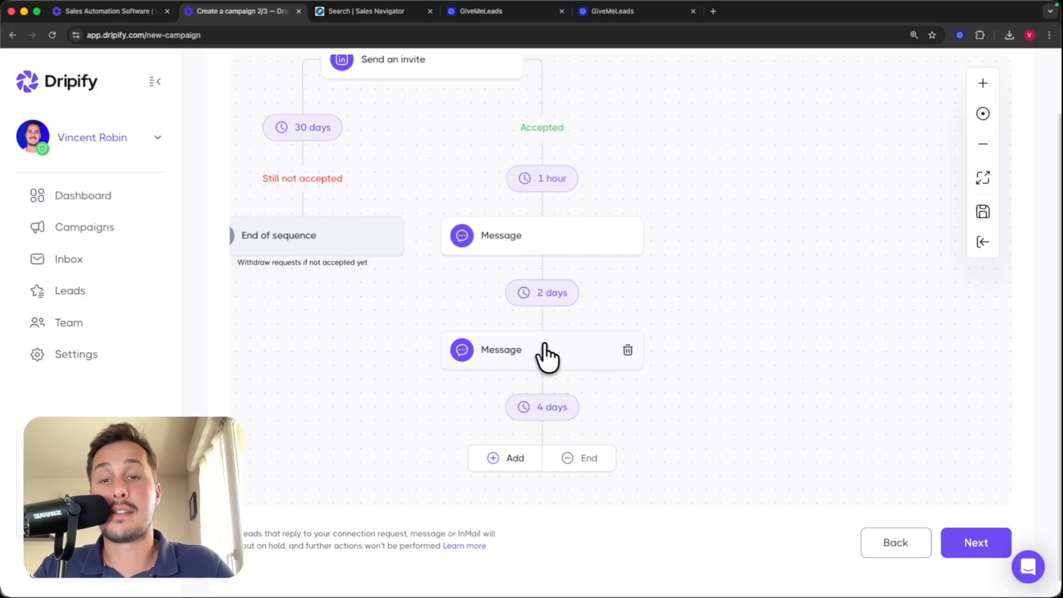
{"action": "left_click_drag", "start_coordinate": [669, 413], "coordinate": [679, 284]}
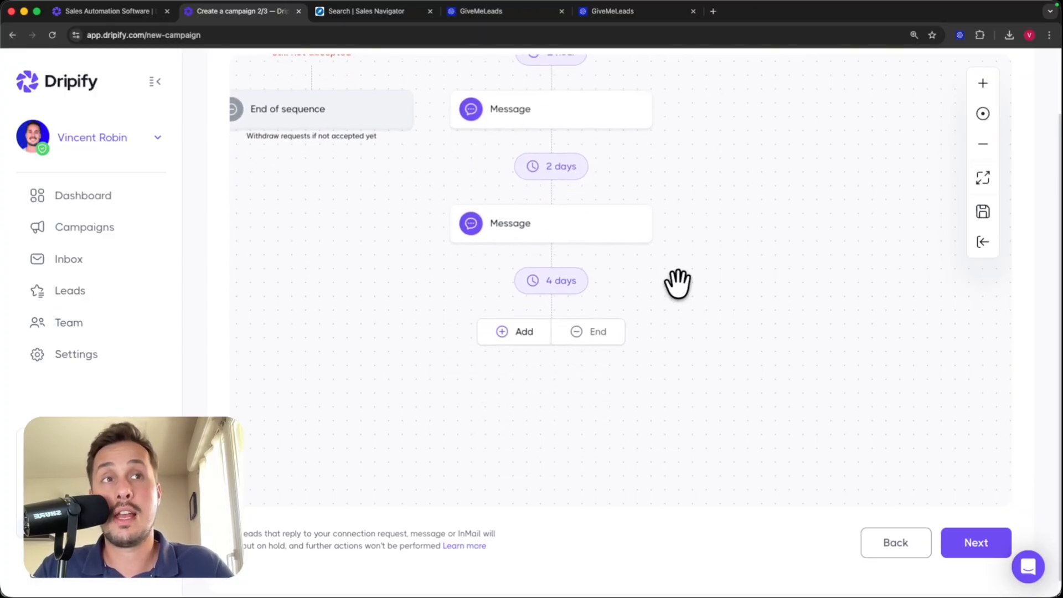
- After the 4-day wait, add Find email with Send email, ending the sequence if no email is found
{"action": "left_click", "coordinate": [504, 334]}
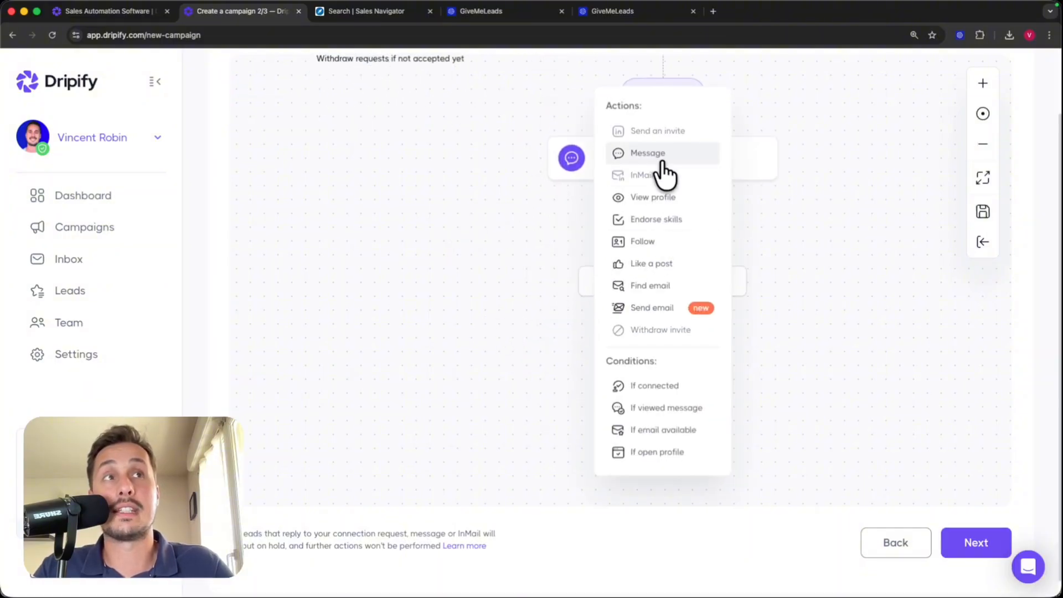
{"action": "left_click", "coordinate": [646, 309]}
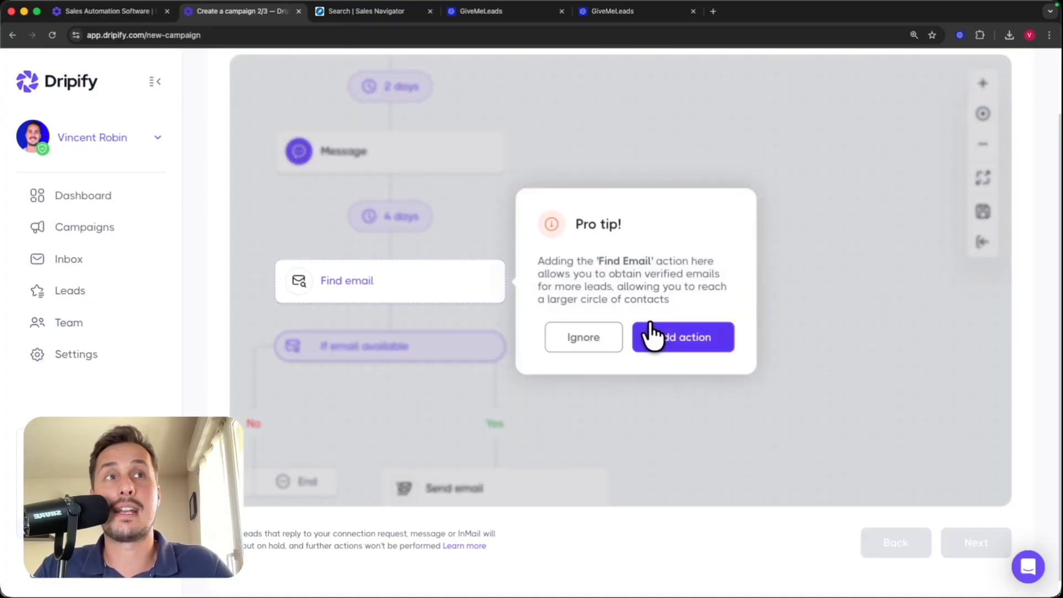
{"action": "left_click", "coordinate": [671, 338]}
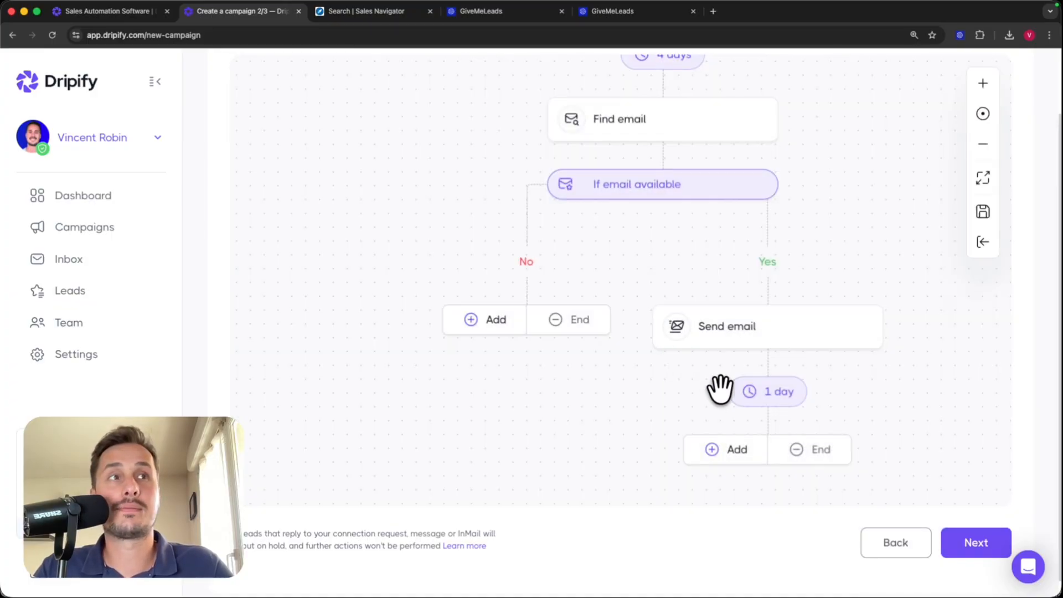
{"action": "left_click_drag", "start_coordinate": [622, 221], "coordinate": [576, 139]}
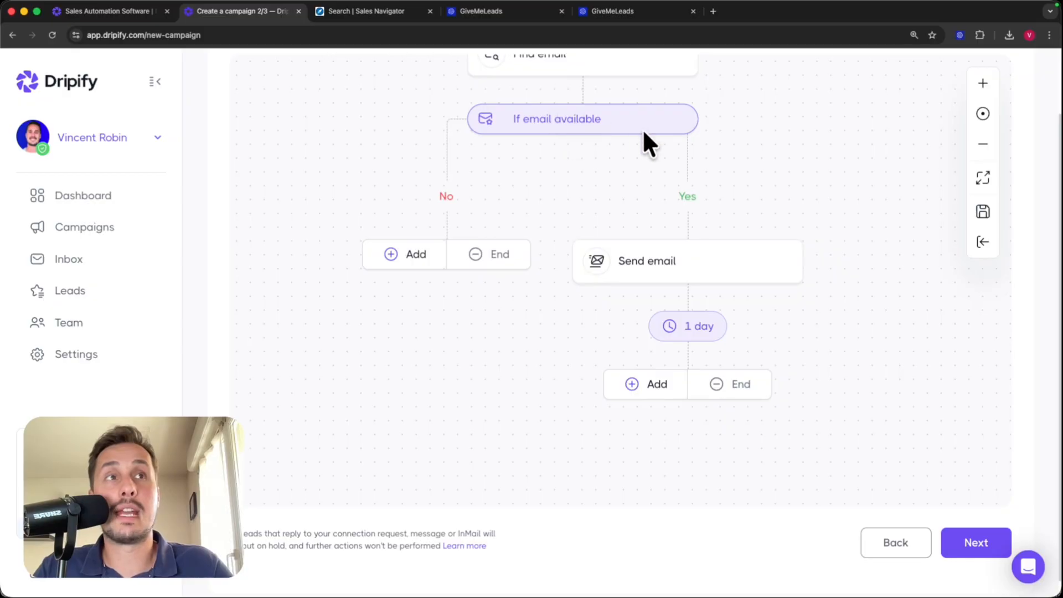
{"action": "left_click_drag", "start_coordinate": [630, 259], "coordinate": [592, 231]}
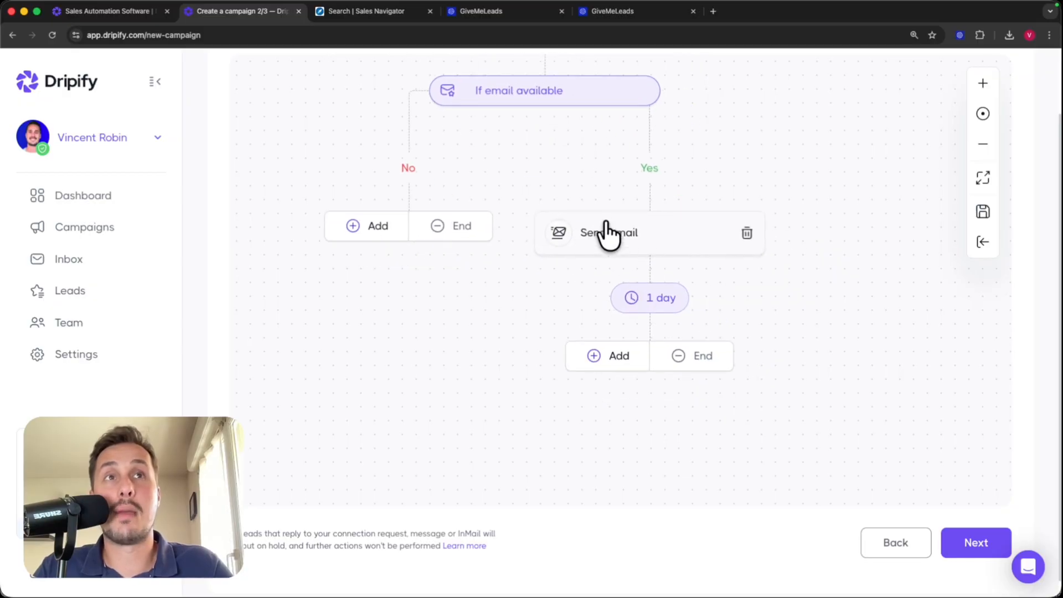
{"action": "left_click_drag", "start_coordinate": [518, 178], "coordinate": [548, 190]}
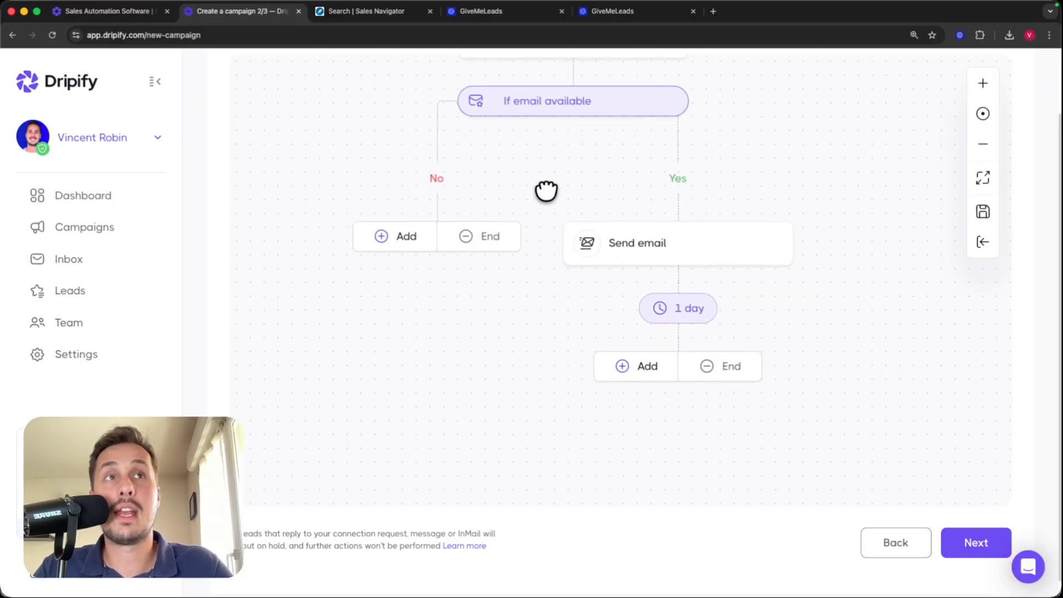
{"action": "left_click", "coordinate": [502, 237]}
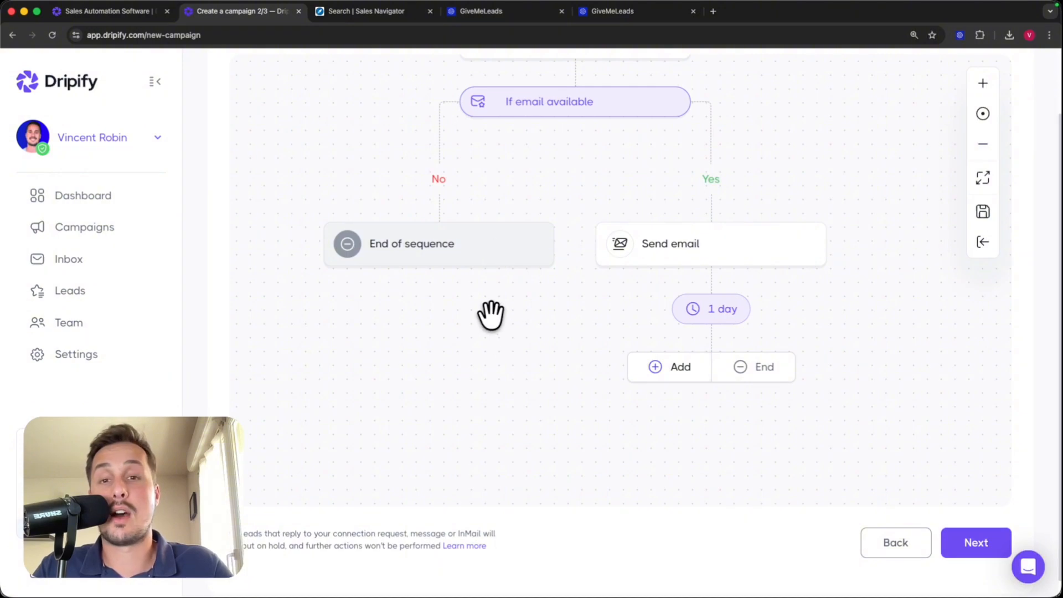
- Write the email 'find leads': greet by first name and ask about using Sales Navigator for lead lists
{"action": "left_click", "coordinate": [515, 260]}
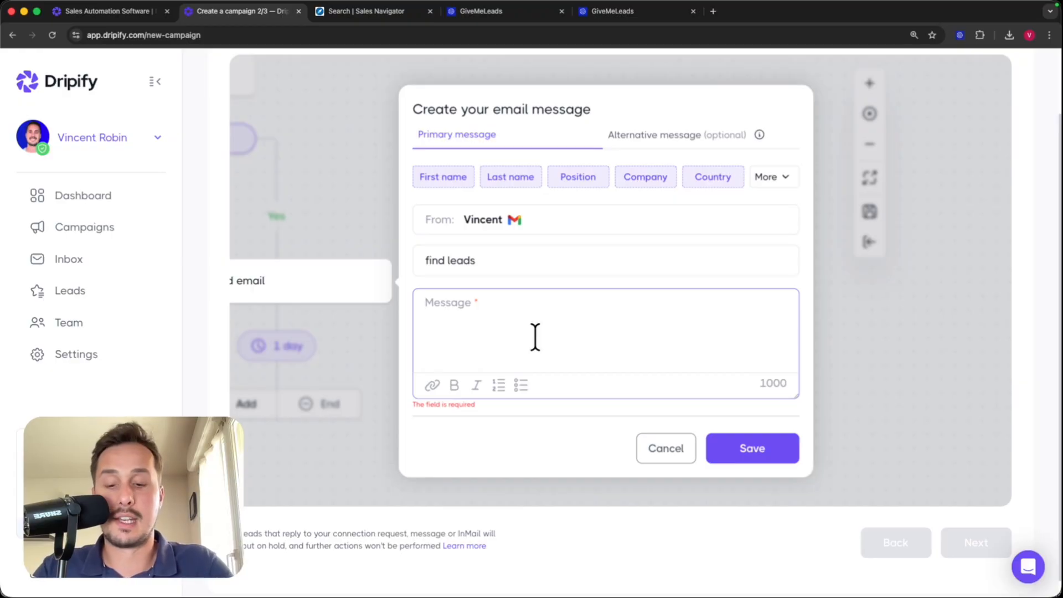
{"action": "type", "text": "Hui"}
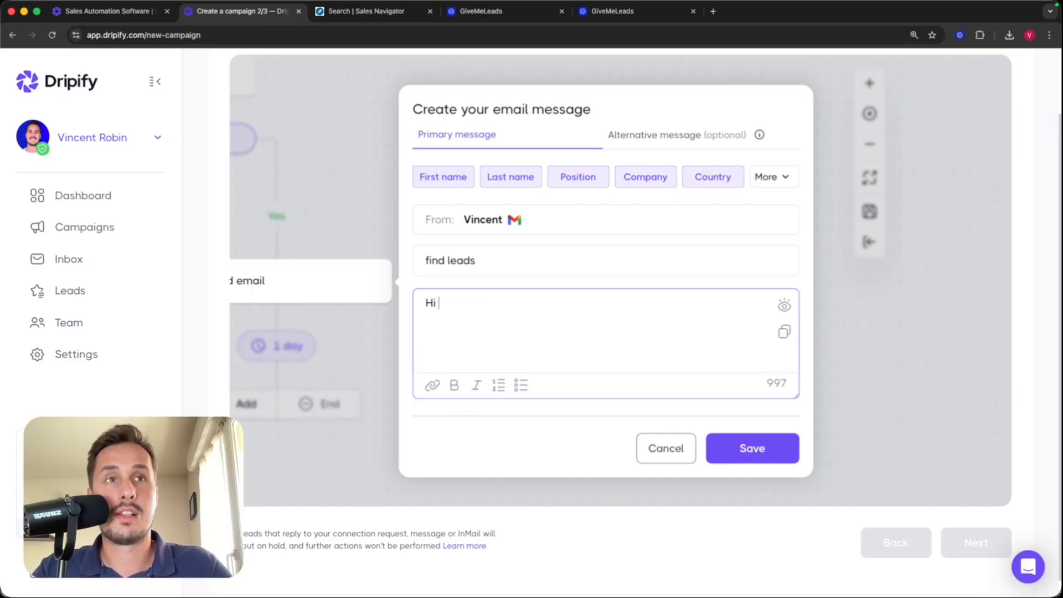
{"action": "left_click", "coordinate": [442, 176]}
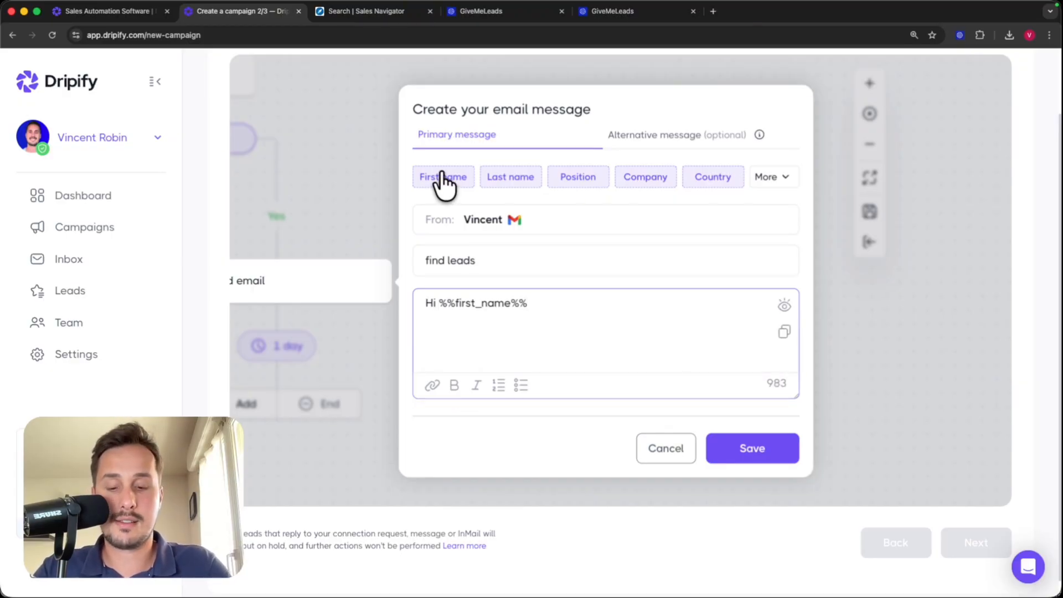
{"action": "type", "text": ","}
{"action": "key", "text": "Return"}
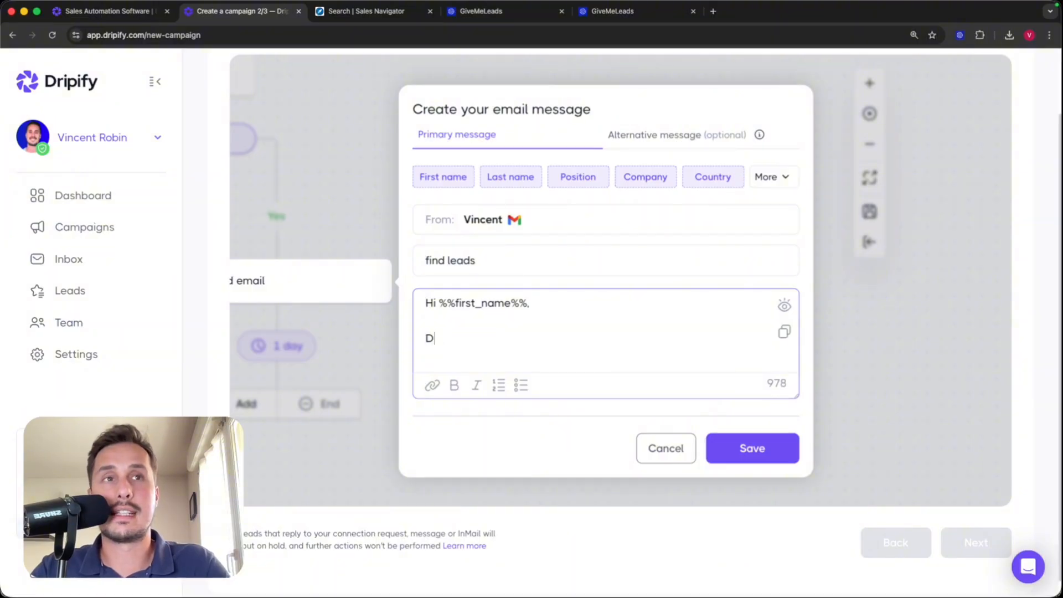
{"action": "type", "text": "Do you use LinkedIn Sale"}
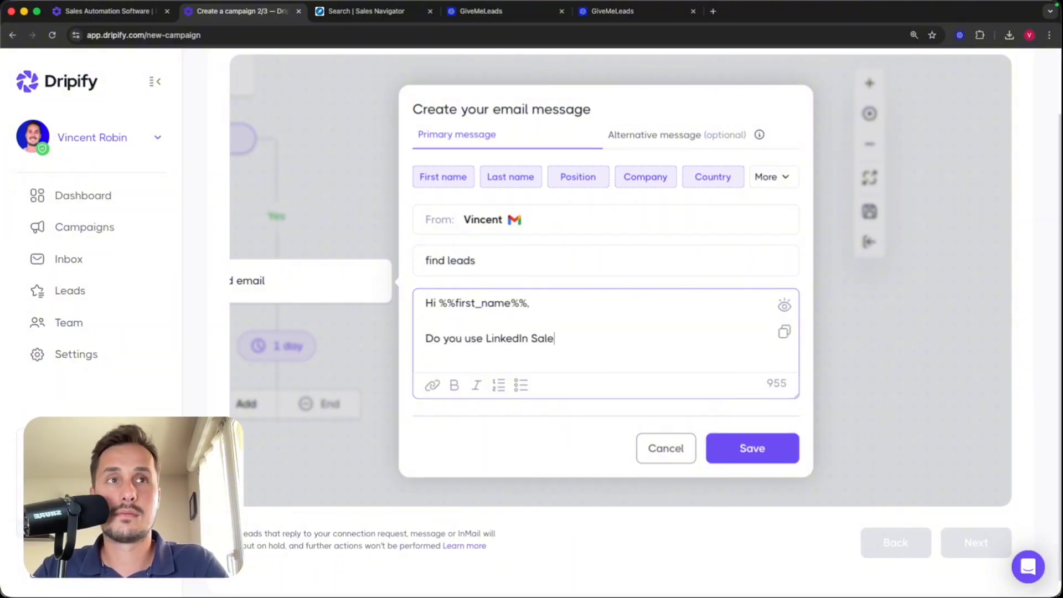
{"action": "type", "text": "s Navigator to build you"}
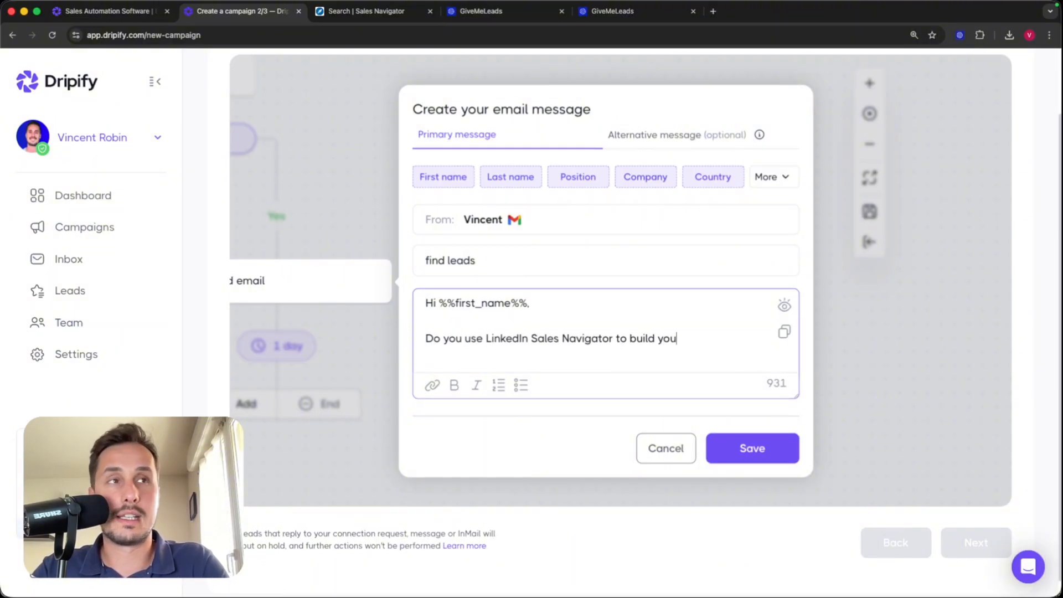
{"action": "type", "text": "r lead list?"}
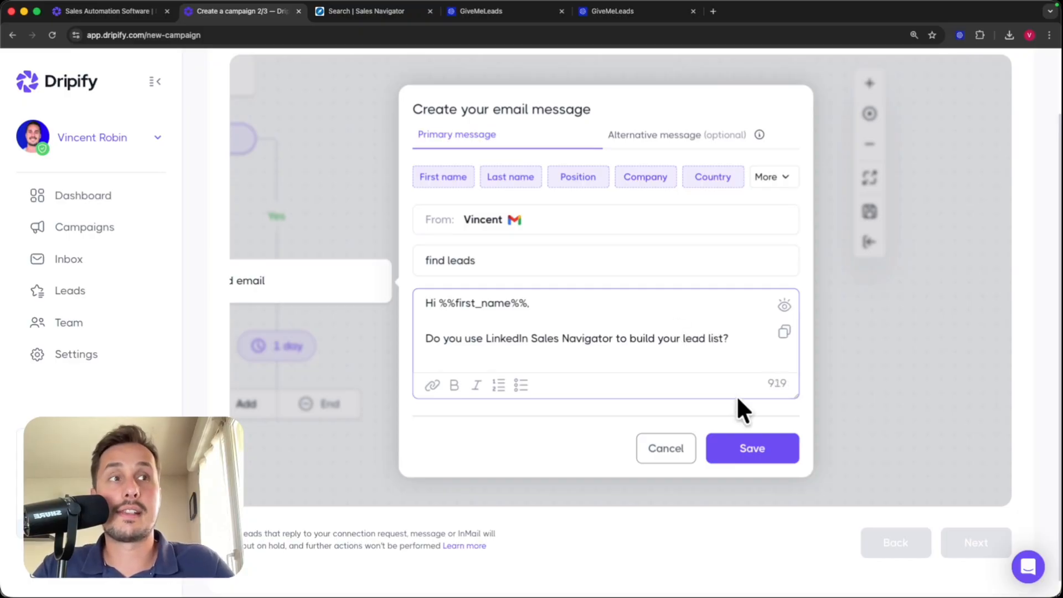
{"action": "left_click", "coordinate": [749, 451]}
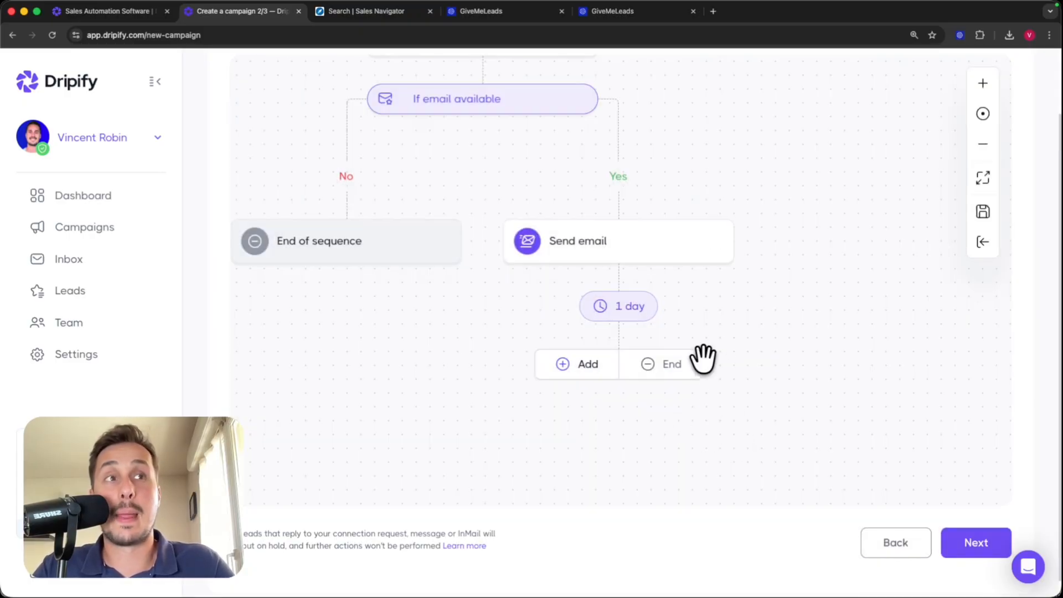
- End the sequence after the email's 1-day wait, name the campaign 'Head of sales - SMBs - SF' and launch it
{"action": "left_click", "coordinate": [671, 367]}
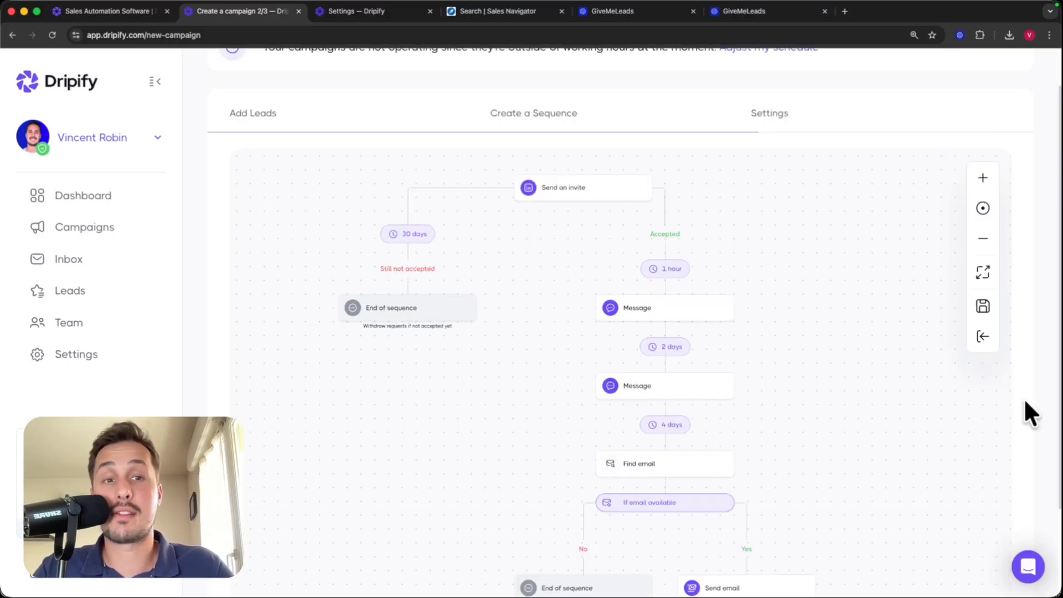
{"action": "scroll", "coordinate": [1022, 410], "scroll_direction": "down", "scroll_amount": 3}
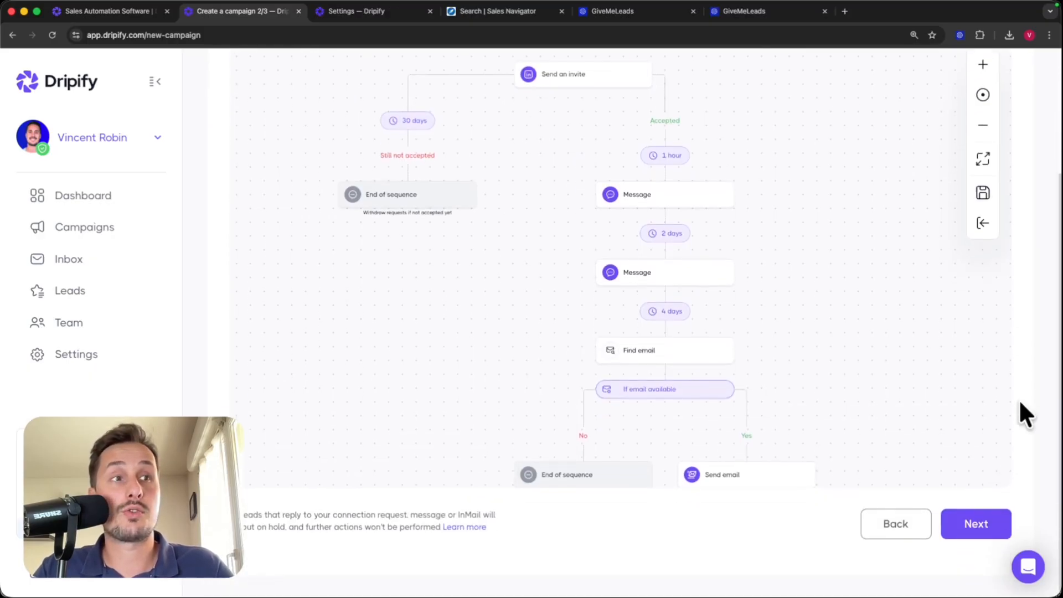
{"action": "left_click", "coordinate": [977, 524]}
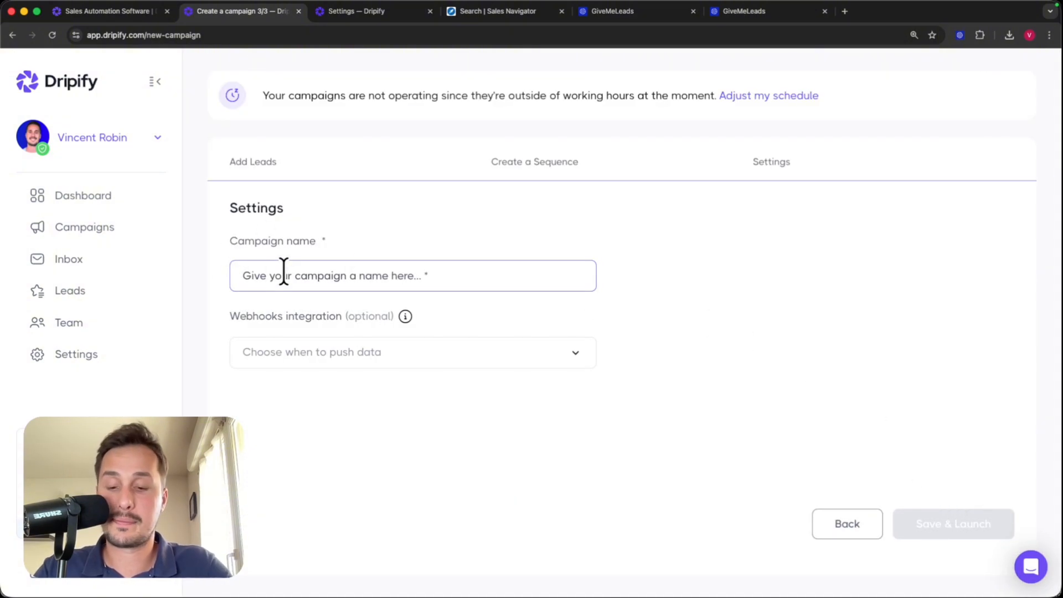
{"action": "type", "text": "Head of sales"}
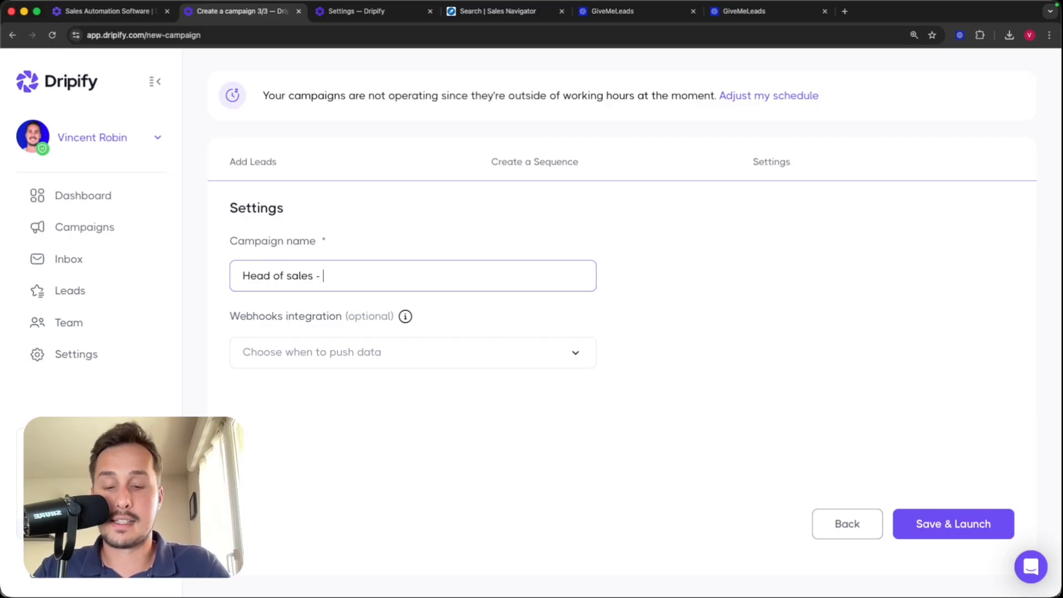
{"action": "type", "text": " - SMBs - "}
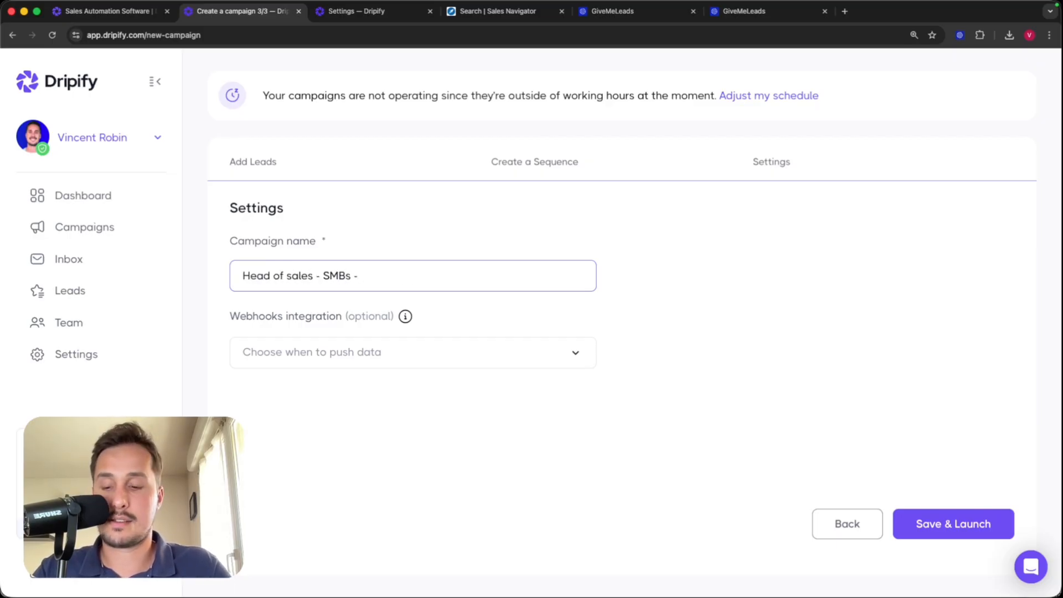
{"action": "type", "text": "SF"}
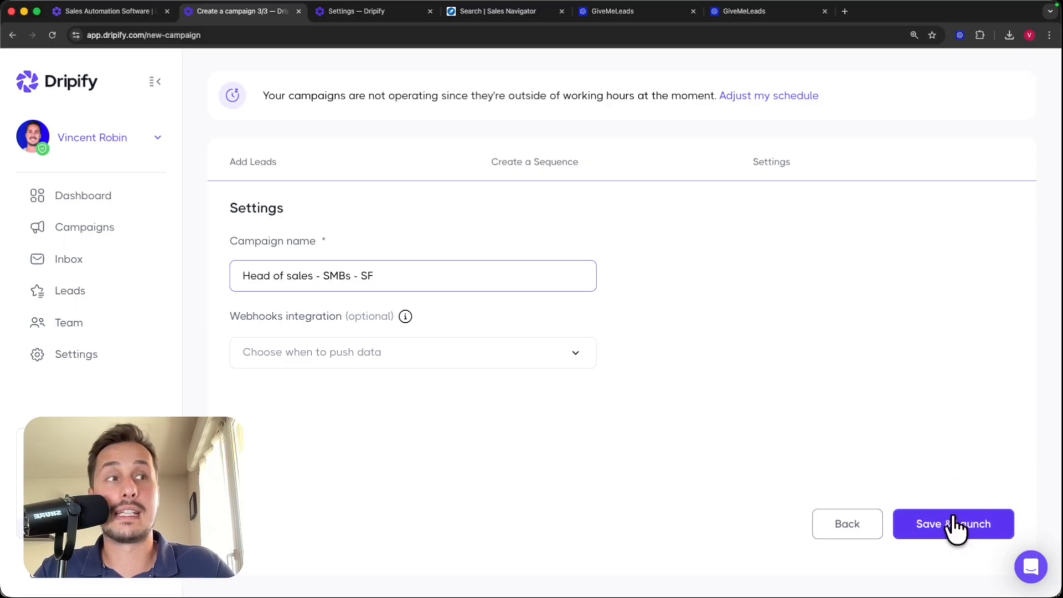
{"action": "left_click", "coordinate": [949, 527]}
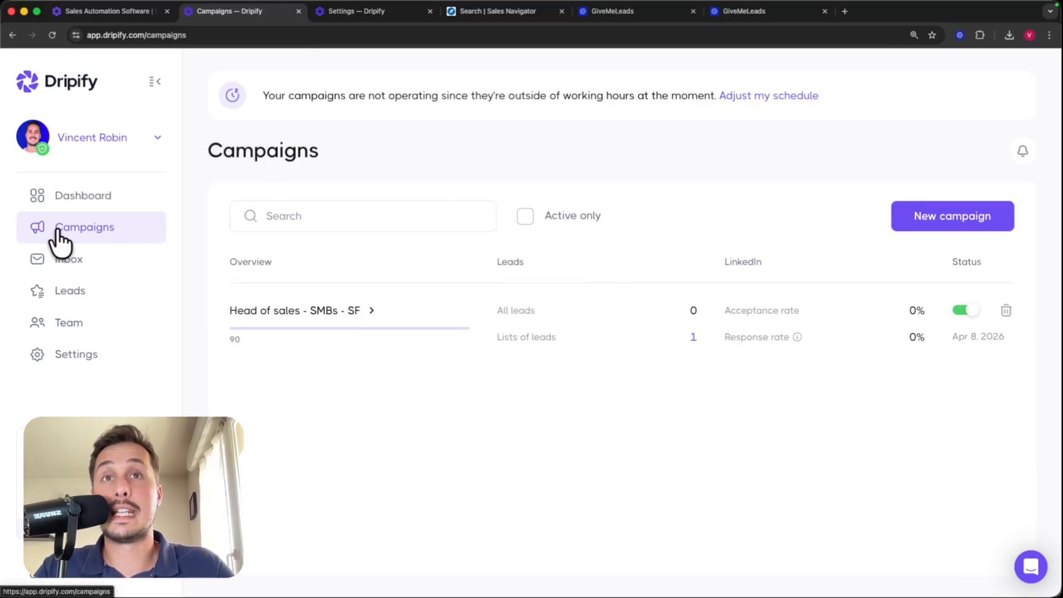
- Open the 'Head of sales - SMBs - SF' campaign and view its sequence of steps
{"action": "left_click", "coordinate": [314, 314]}
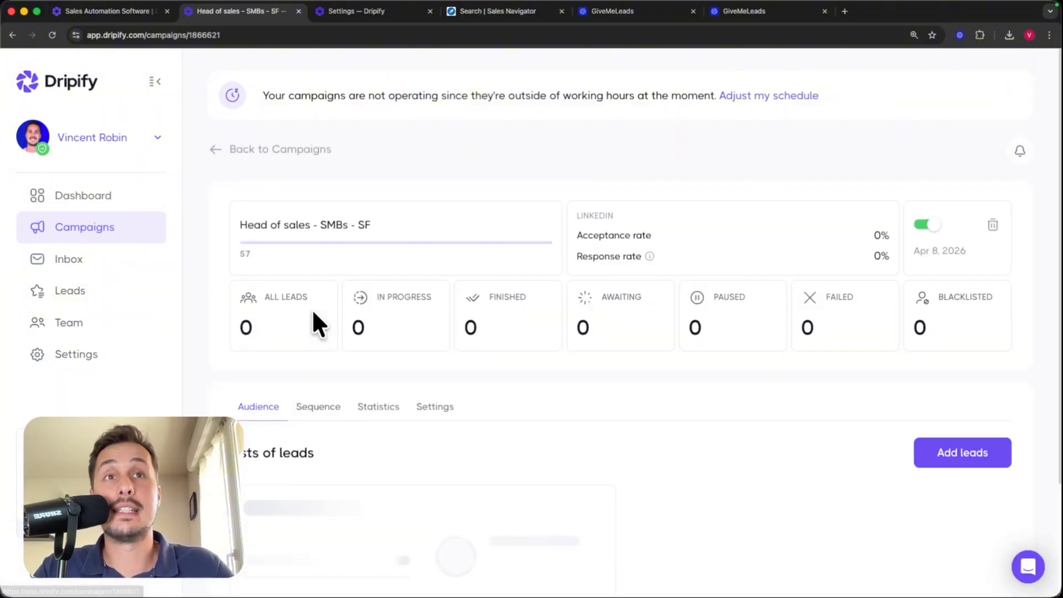
{"action": "scroll", "coordinate": [616, 369], "scroll_direction": "down", "scroll_amount": 2}
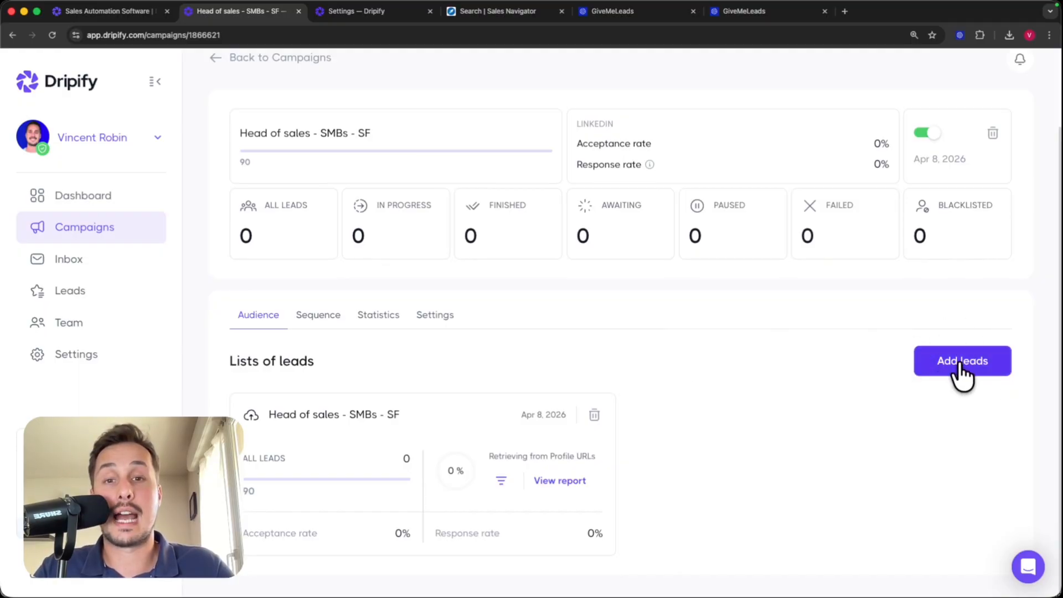
{"action": "left_click", "coordinate": [318, 320]}
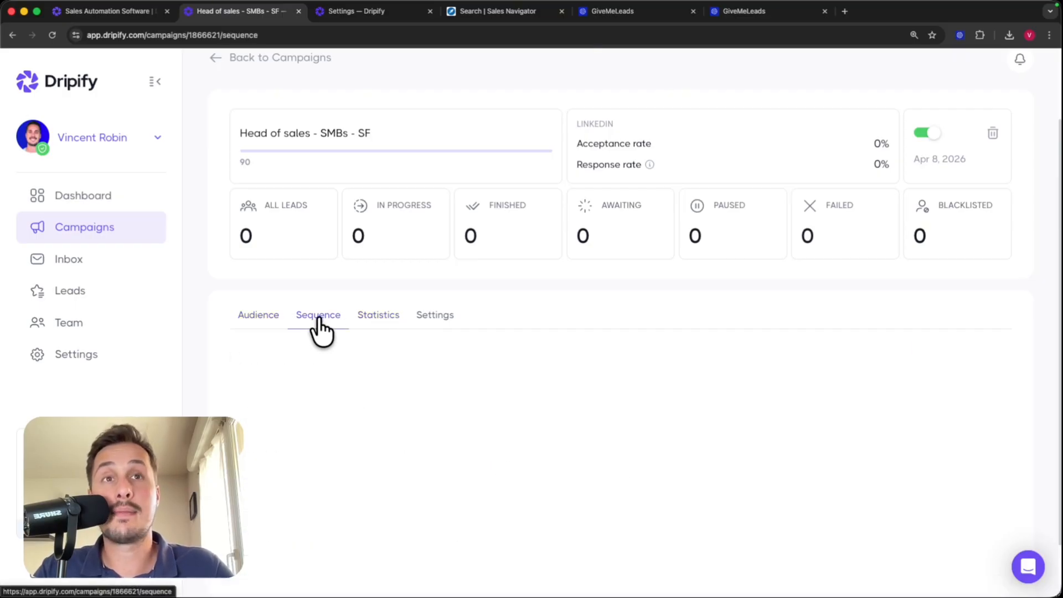
{"action": "scroll", "coordinate": [806, 287], "scroll_direction": "down", "scroll_amount": 1}
{"action": "scroll", "coordinate": [800, 293], "scroll_direction": "down", "scroll_amount": 5}
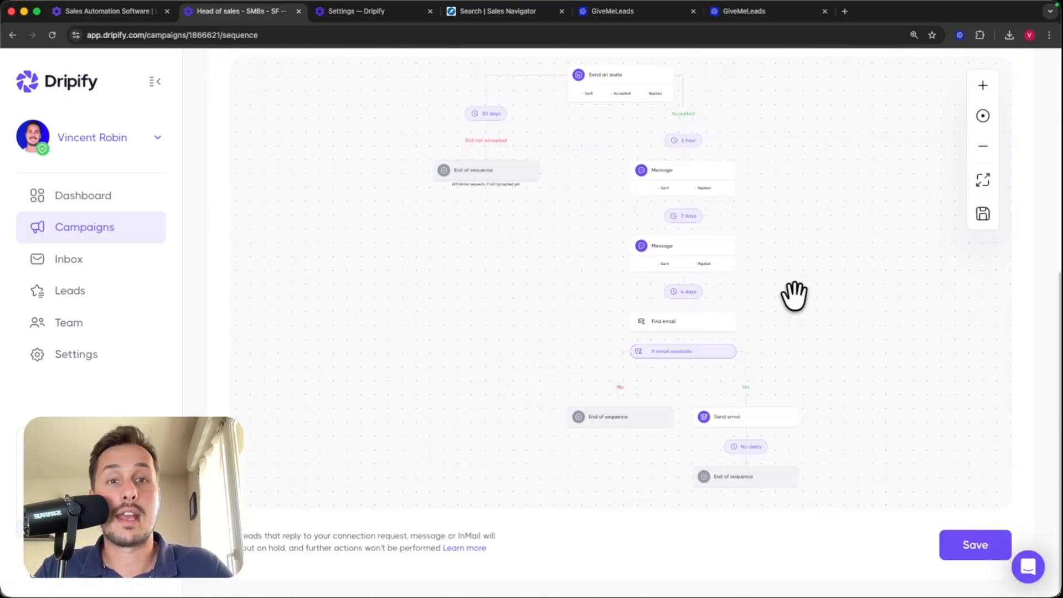
{"action": "scroll", "coordinate": [942, 255], "scroll_direction": "up", "scroll_amount": 2}
- Zoom in and pan the sequence flow to open the first LinkedIn message step
{"action": "left_click", "coordinate": [984, 164]}
{"action": "left_click", "coordinate": [989, 163]}
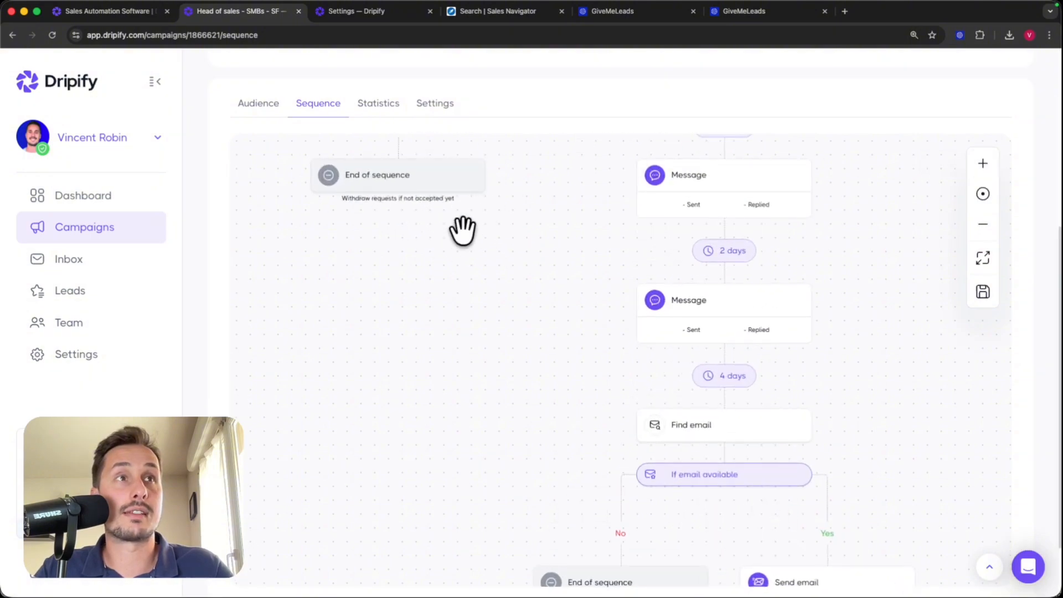
{"action": "left_click_drag", "start_coordinate": [562, 255], "coordinate": [419, 319]}
{"action": "left_click", "coordinate": [595, 232]}
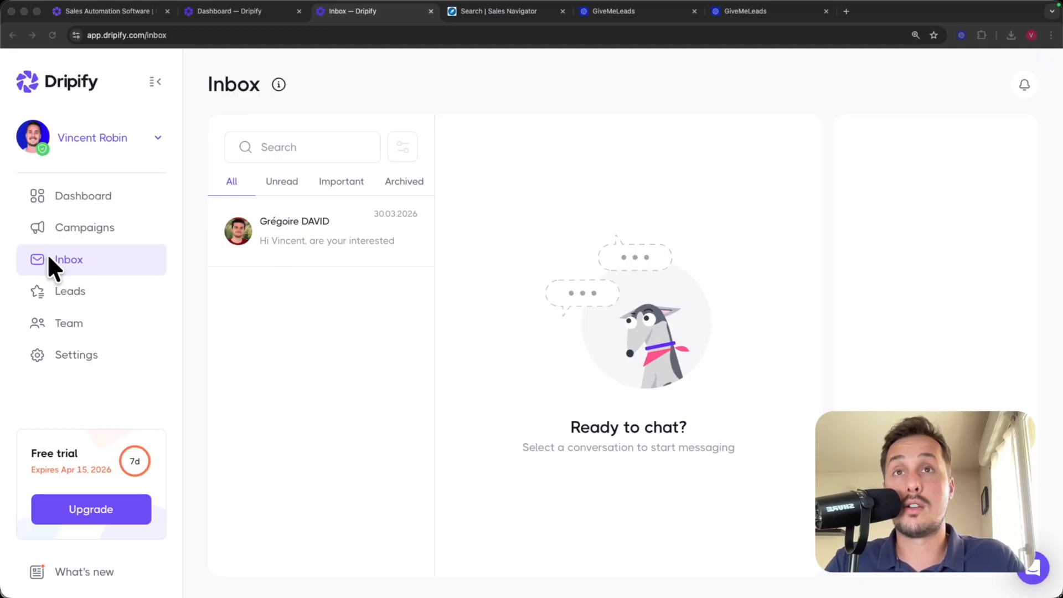
- Open the lead's conversation in the Inbox and send the reply 'You can go on givemeleads.io'
{"action": "left_click", "coordinate": [68, 257]}
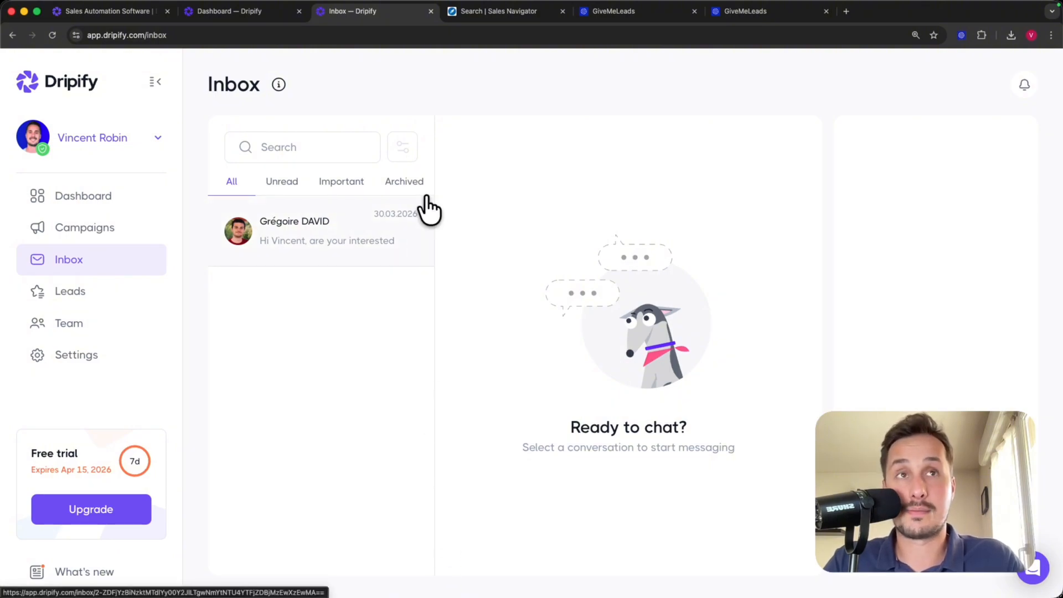
{"action": "left_click", "coordinate": [308, 243]}
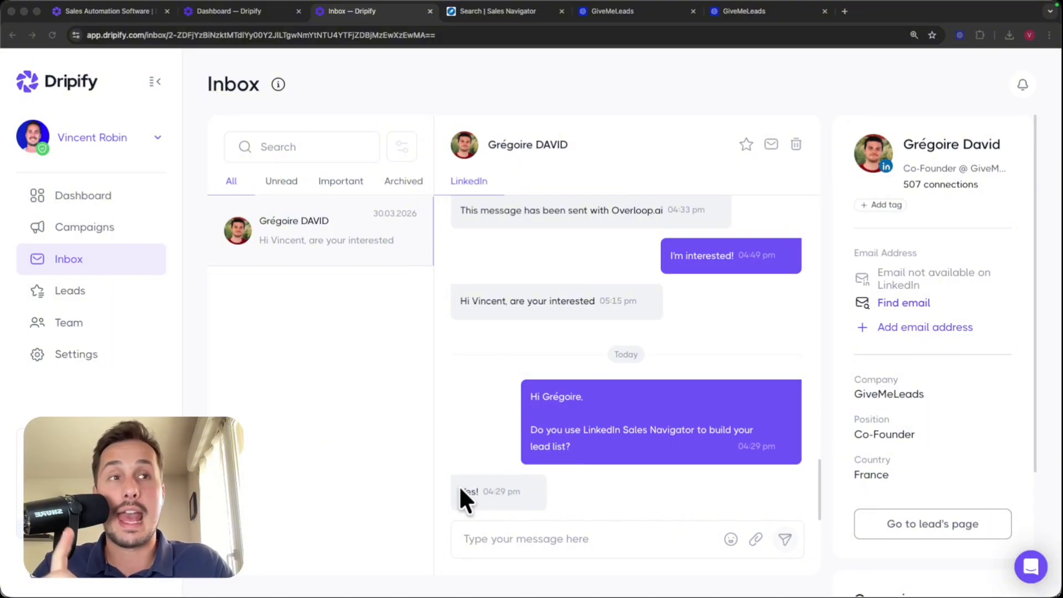
{"action": "left_click", "coordinate": [480, 535]}
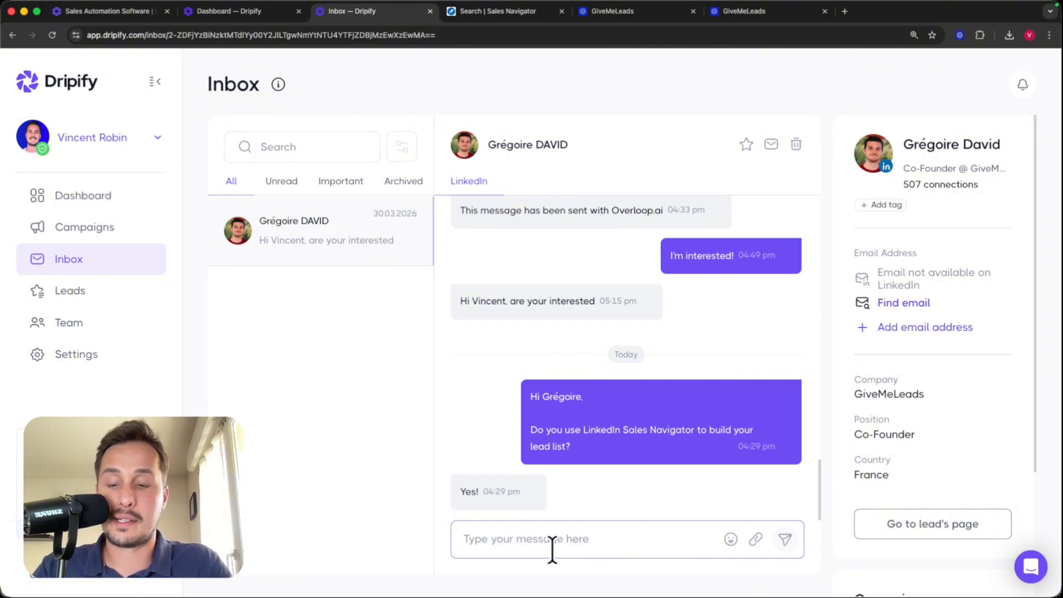
{"action": "type", "text": "You can go on givemeleads.io"}
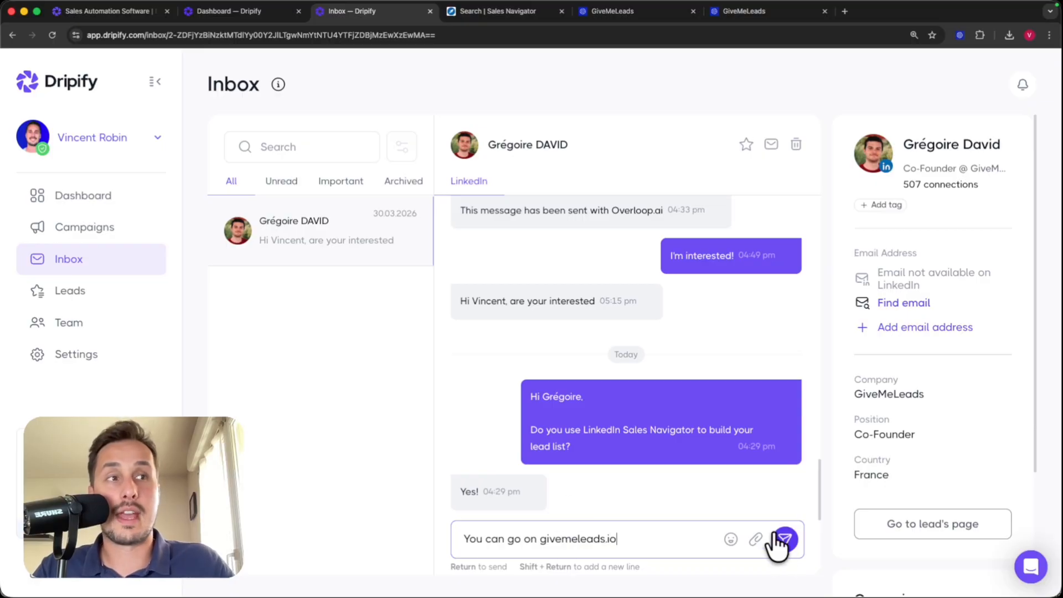
{"action": "left_click", "coordinate": [776, 535]}
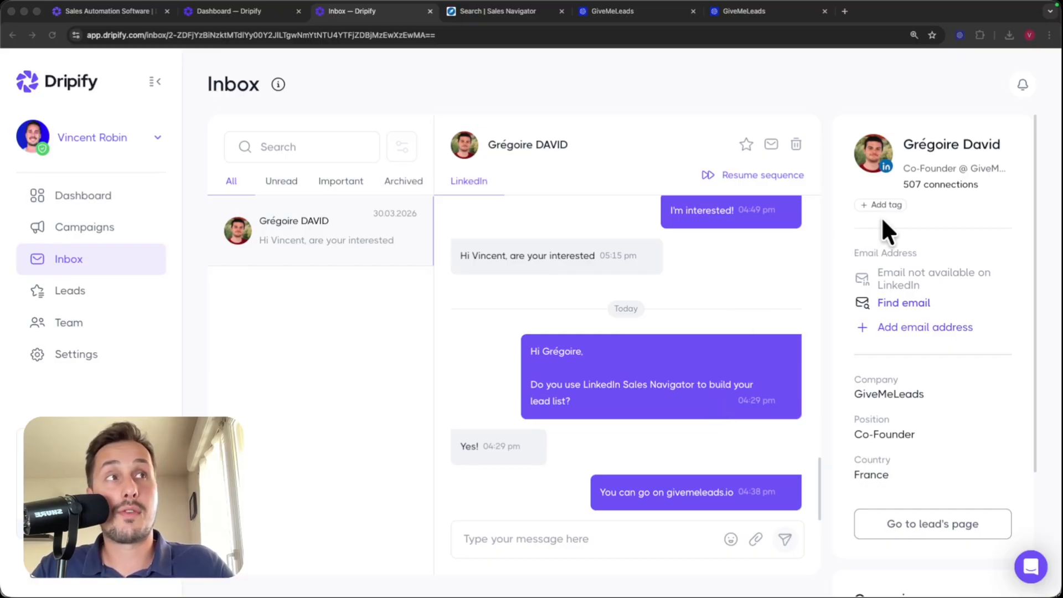
- Add and save the High priority tag on the lead's contact card
{"action": "left_click", "coordinate": [892, 205]}
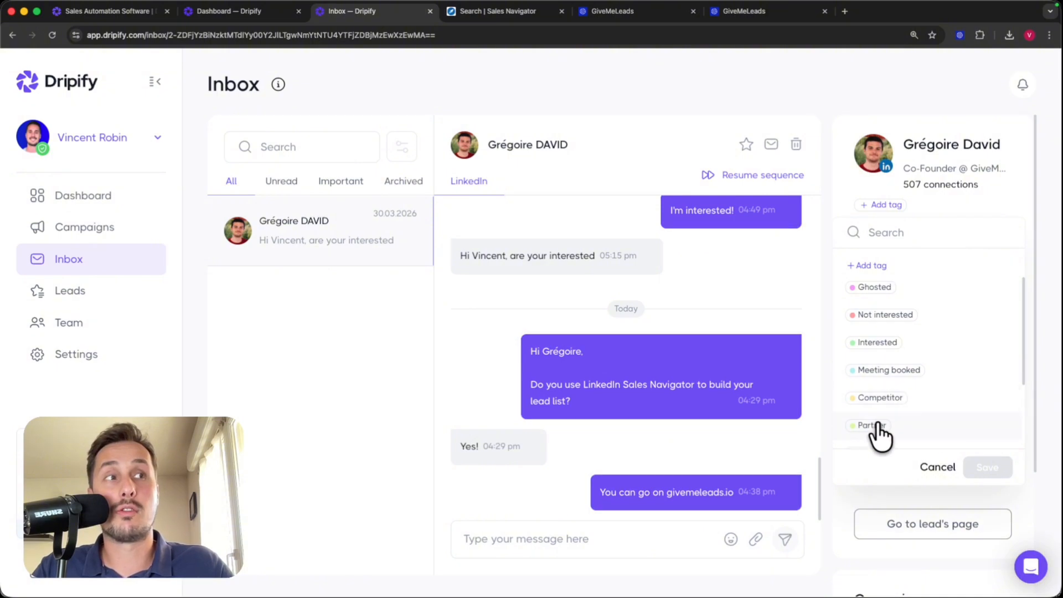
{"action": "scroll", "coordinate": [881, 432], "scroll_direction": "down", "scroll_amount": 3}
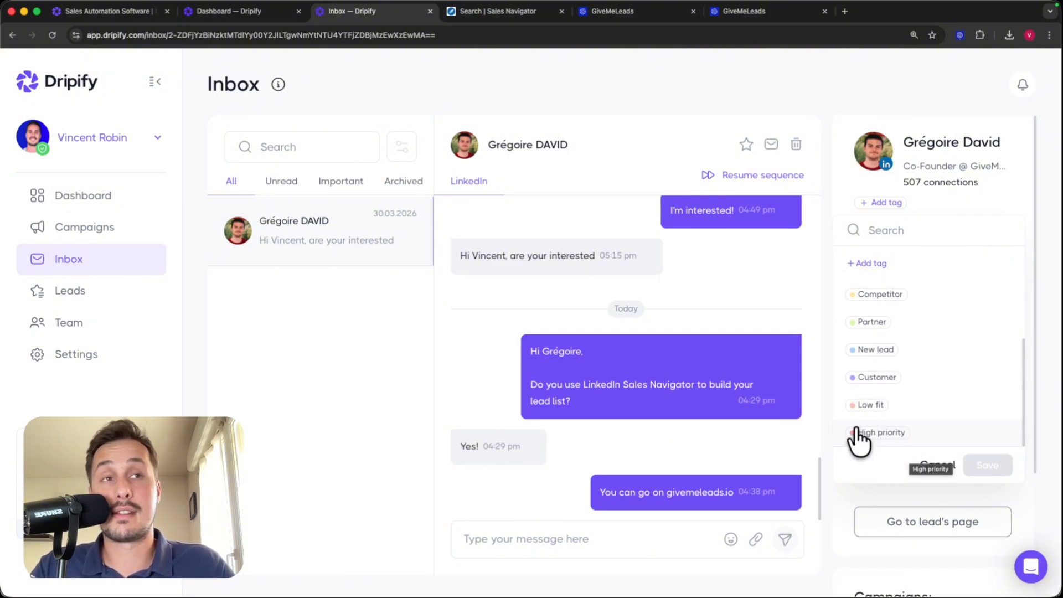
{"action": "left_click", "coordinate": [936, 434]}
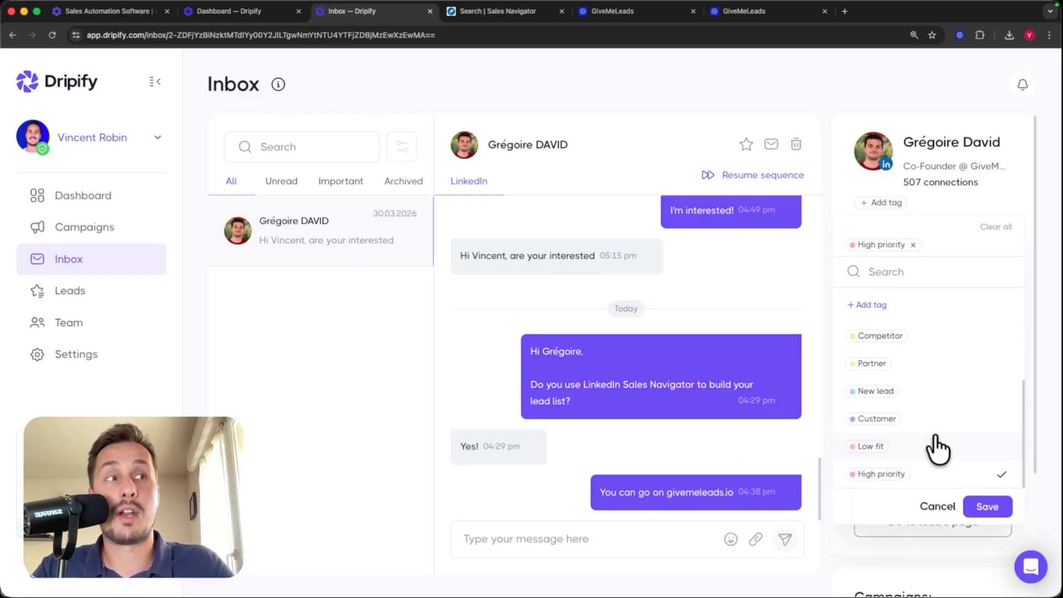
{"action": "left_click", "coordinate": [987, 508]}
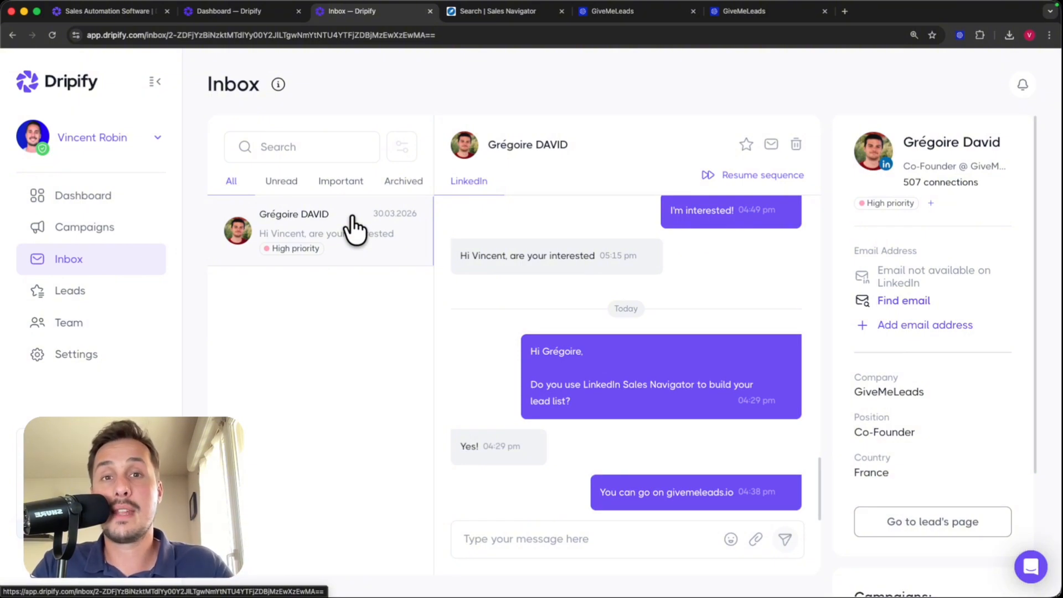
- Check the GiveMeLeads and Sales Navigator tabs, return GiveMeLeads to its home page, then show Dripify's home page
{"action": "left_click", "coordinate": [607, 13]}
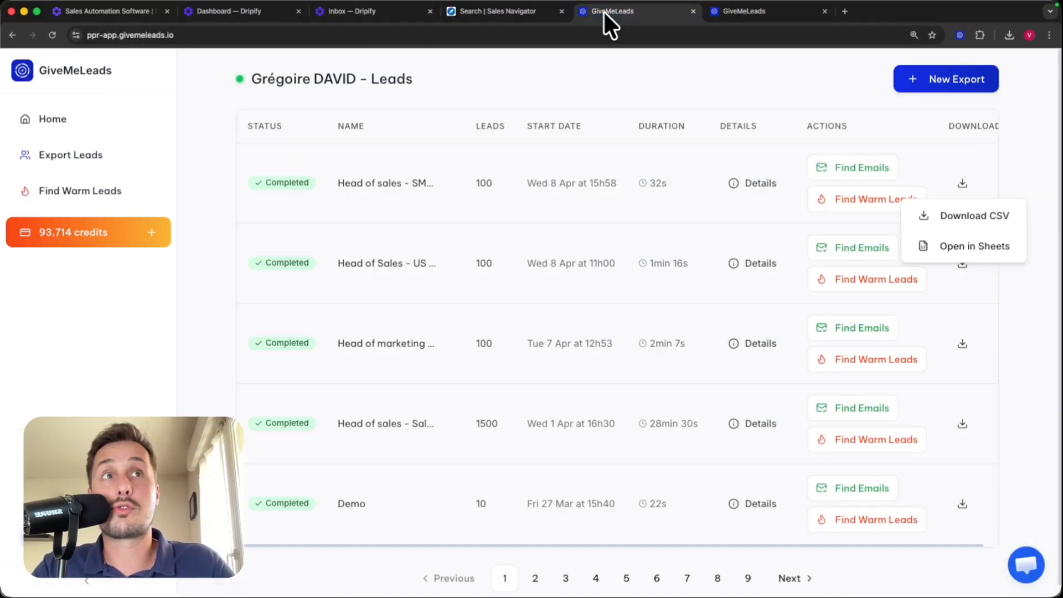
{"action": "left_click", "coordinate": [524, 21]}
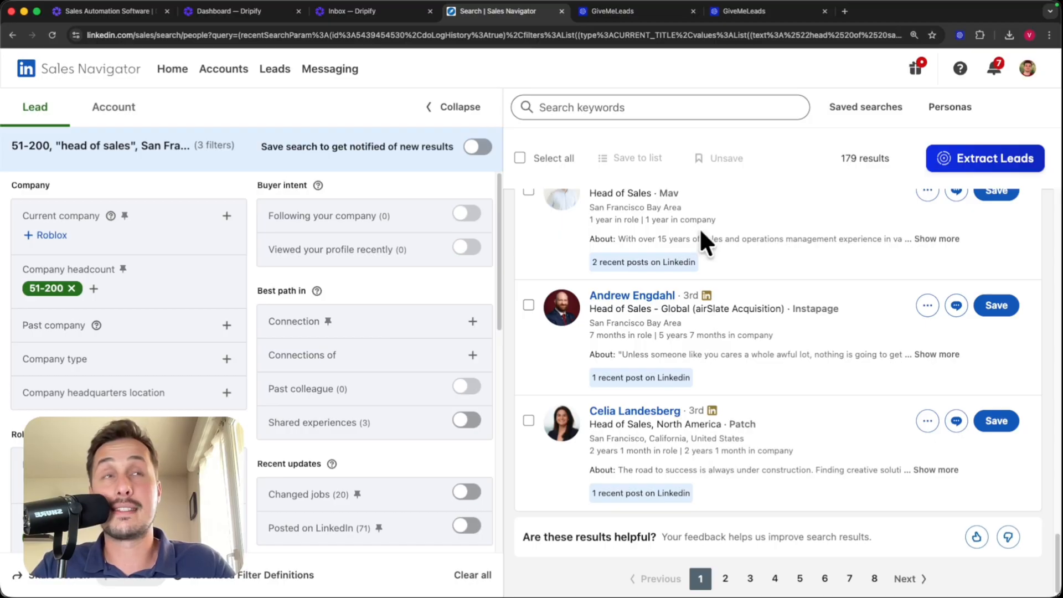
{"action": "left_click", "coordinate": [740, 10]}
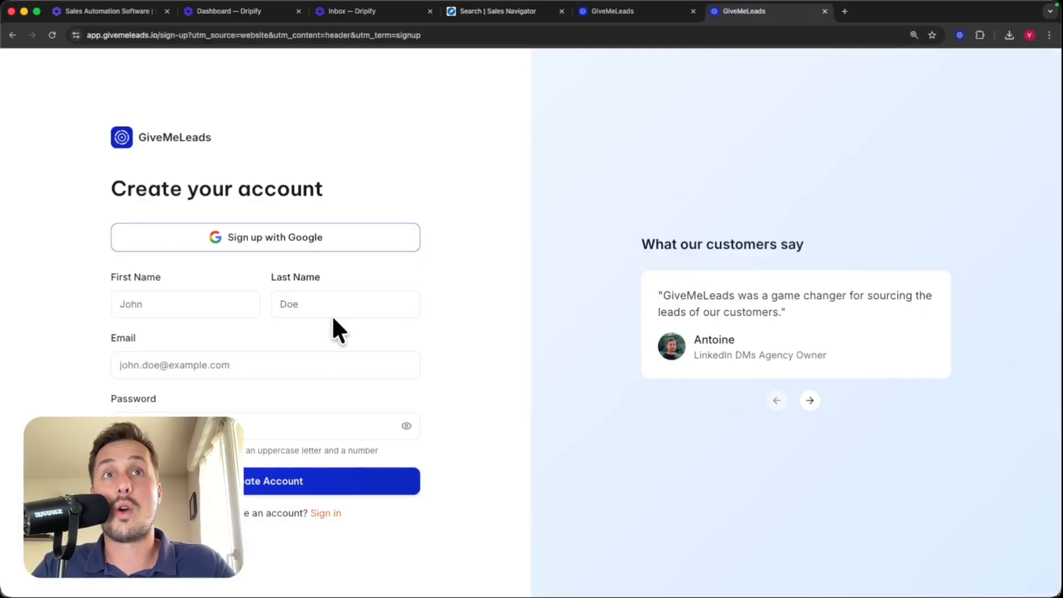
{"action": "key", "text": "super+Left"}
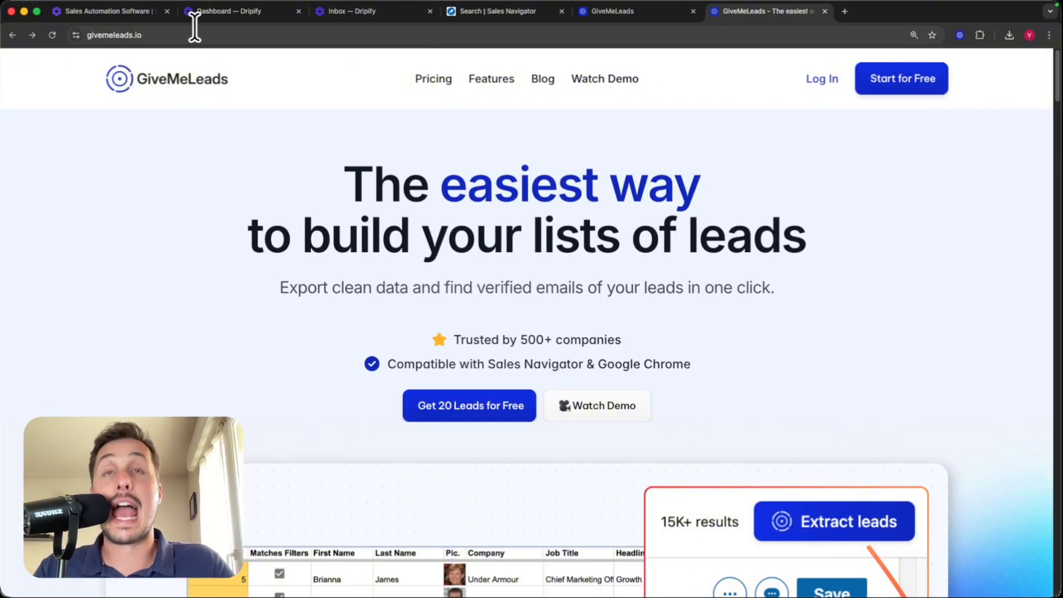
{"action": "left_click", "coordinate": [105, 11]}
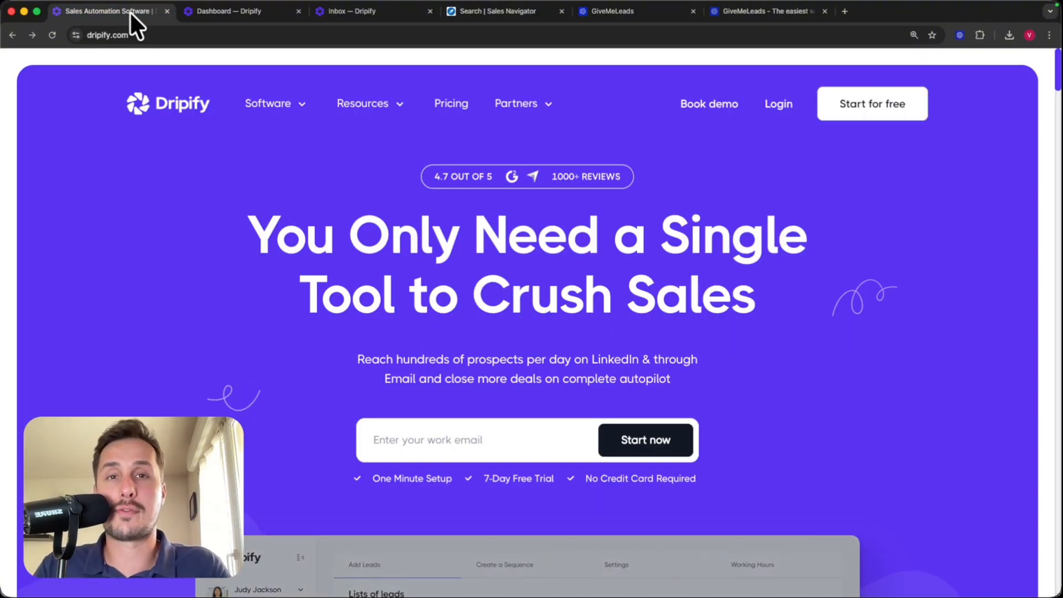